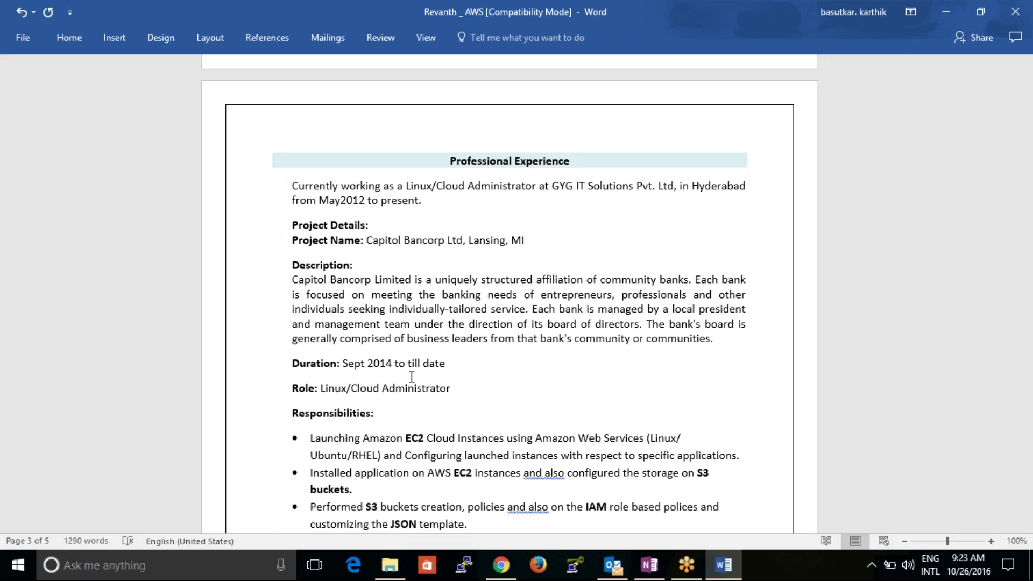
- Move back to the top of page 1 of the resume, then view File Info and return
left_click(434, 364)
key("Up")
key("Up")
key("Up")
key("Up")
key("Up")
key("Up")
key("Up")
key("Up")
key("Up")
key("Up")
key("Up")
key("Up")
key("Up")
key("Up")
key("Up")
key("Up")
key("Up")
key("Up")
key("Up")
key("Up")
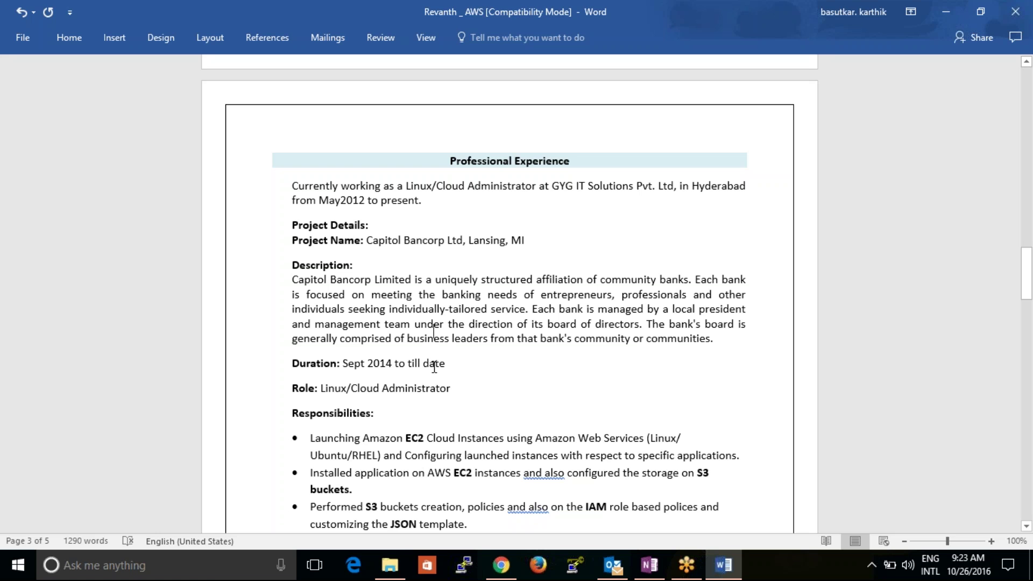
key("Up")
key("Up")
key("Up")
key("Up")
key("Up")
key("Up")
key("Up")
key("Up")
key("Up")
key("Up")
key("Up")
key("Up")
key("Up")
key("Up")
key("Up")
key("Up")
key("Up")
key("Up")
key("Up")
key("Up")
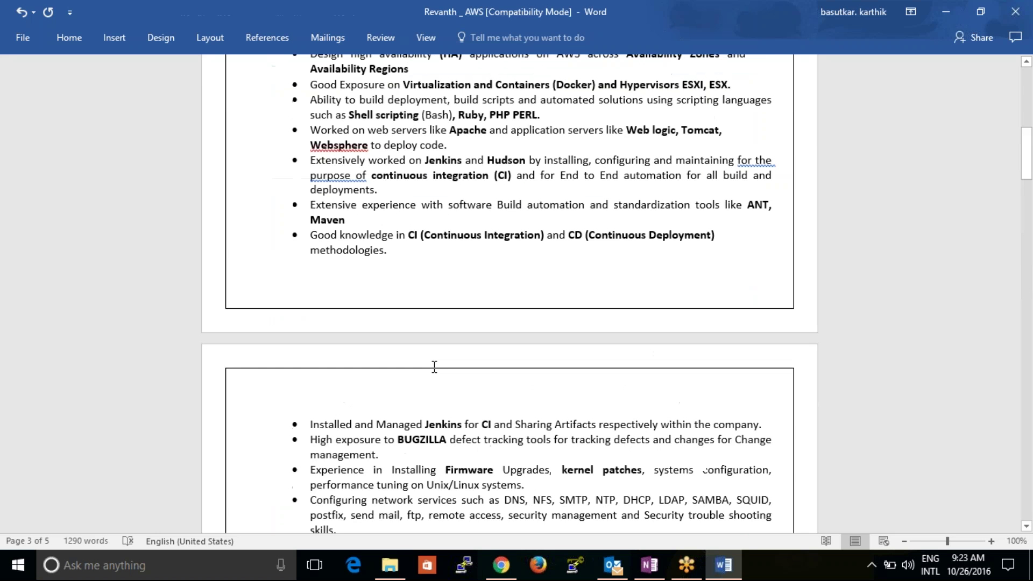
key("Up")
key("Up")
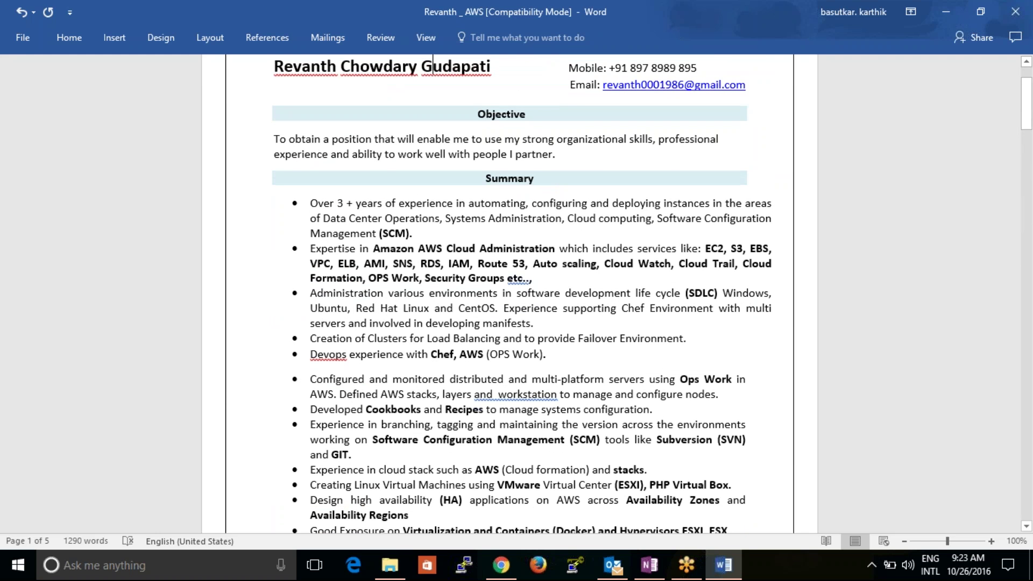
left_click(30, 48)
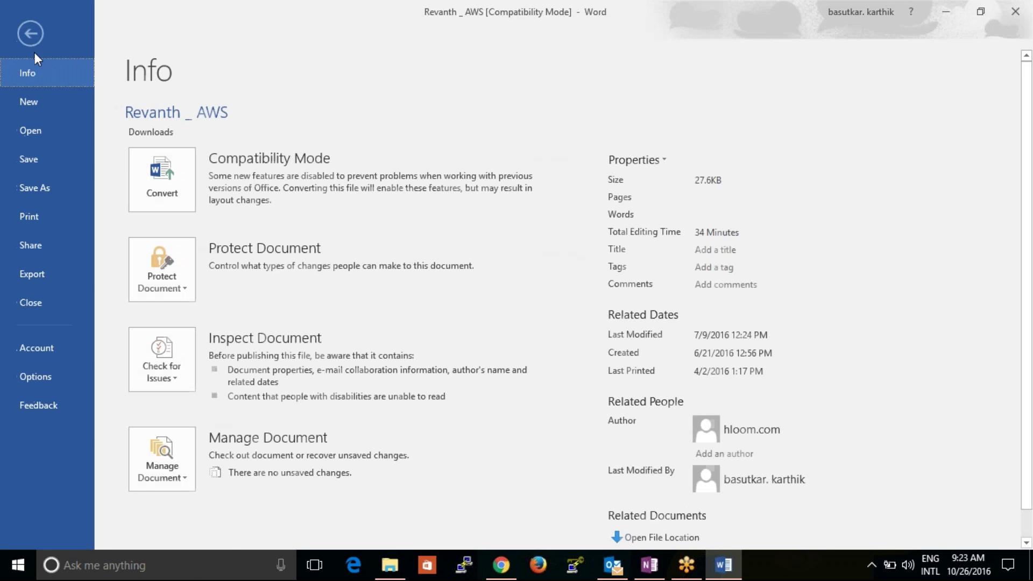
left_click(43, 156)
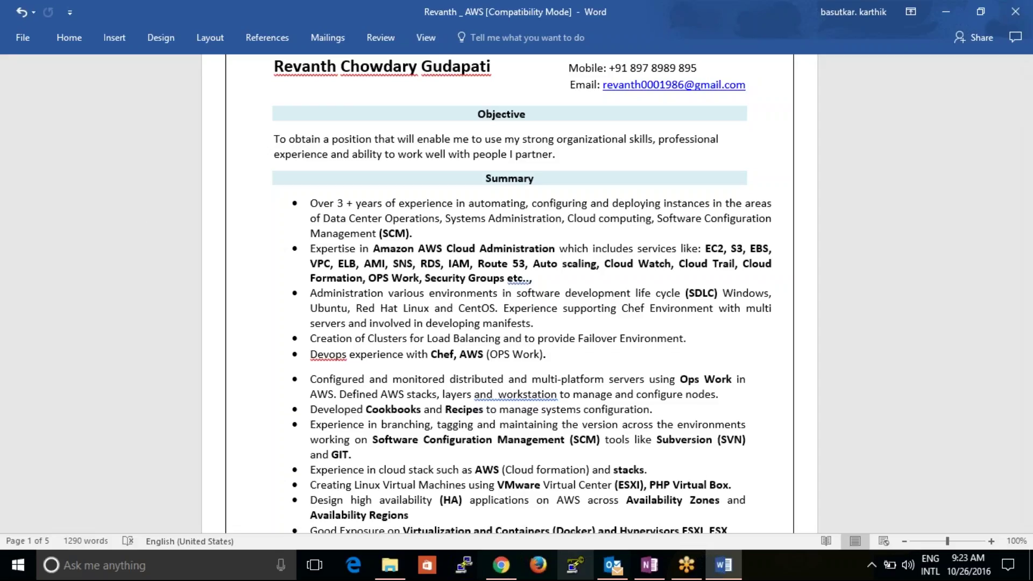
mouse_move(604, 569)
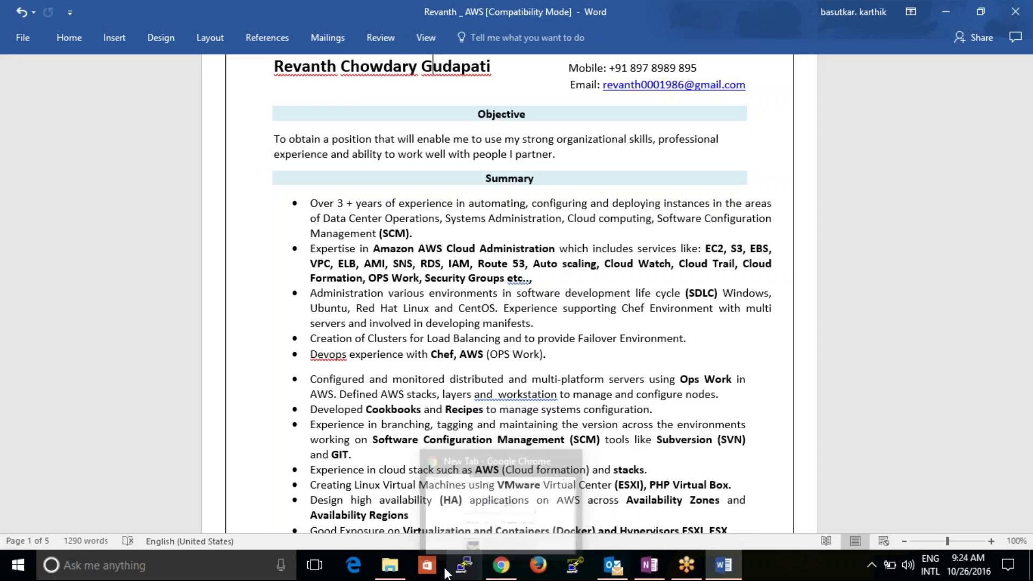
- Bring Outlook to the front and open Account Settings from File > Info
left_click(502, 564)
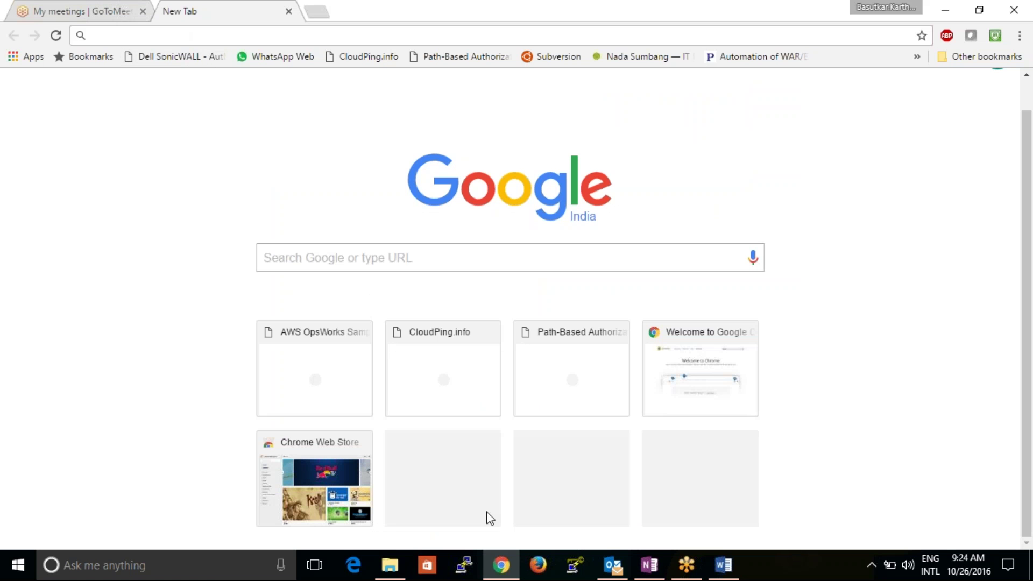
left_click(723, 565)
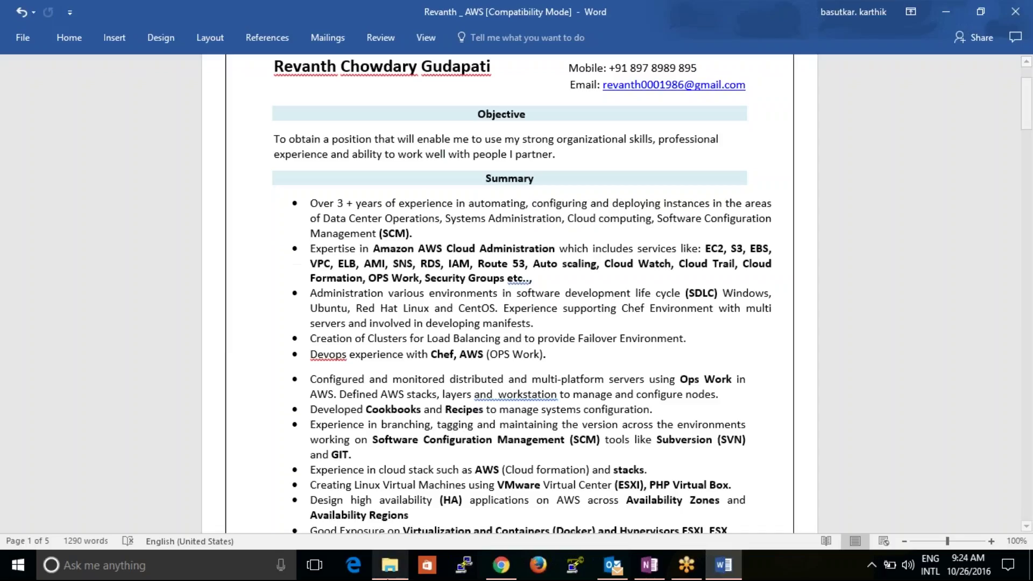
left_click(616, 563)
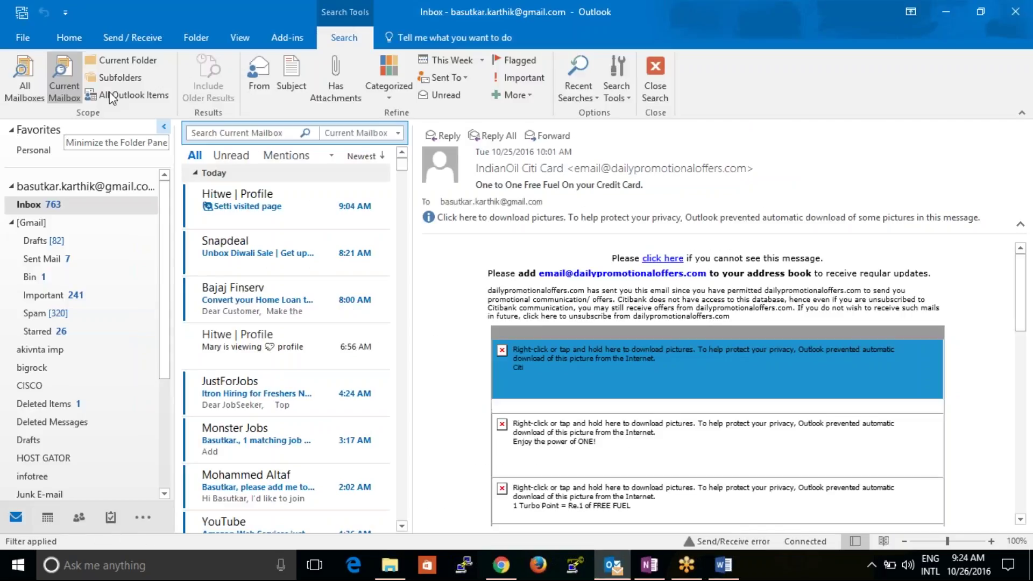
left_click(30, 42)
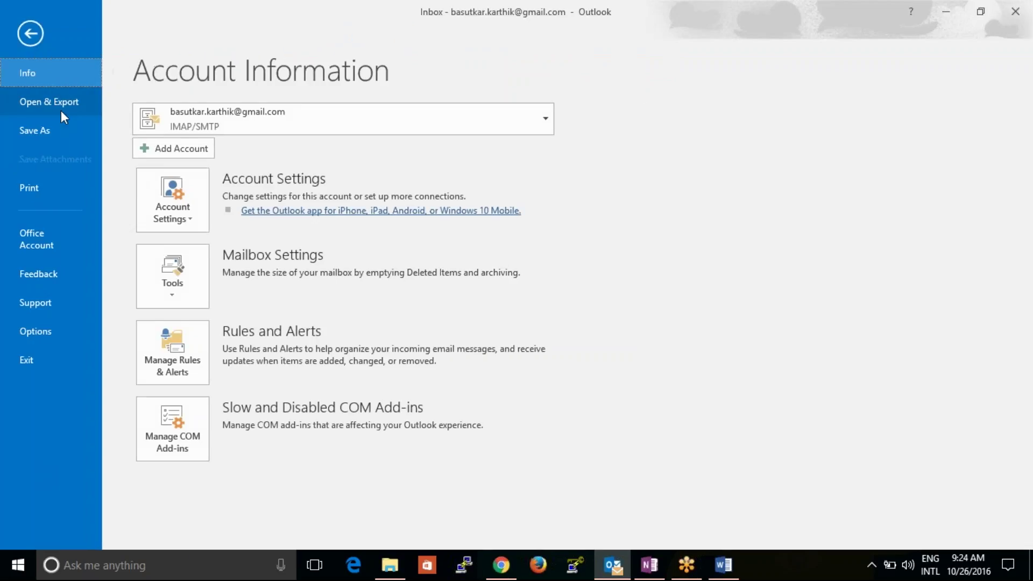
left_click(160, 198)
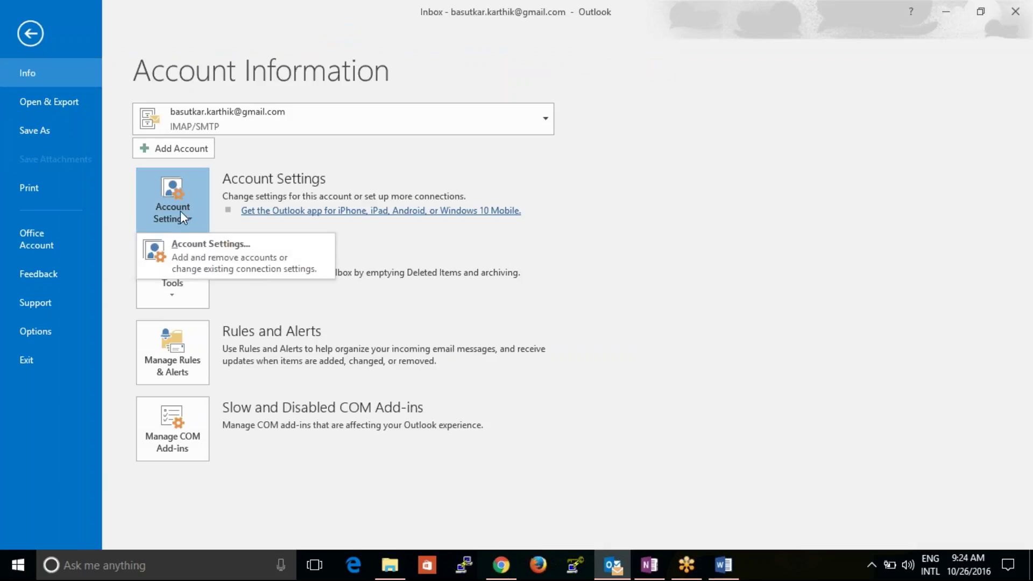
left_click(214, 254)
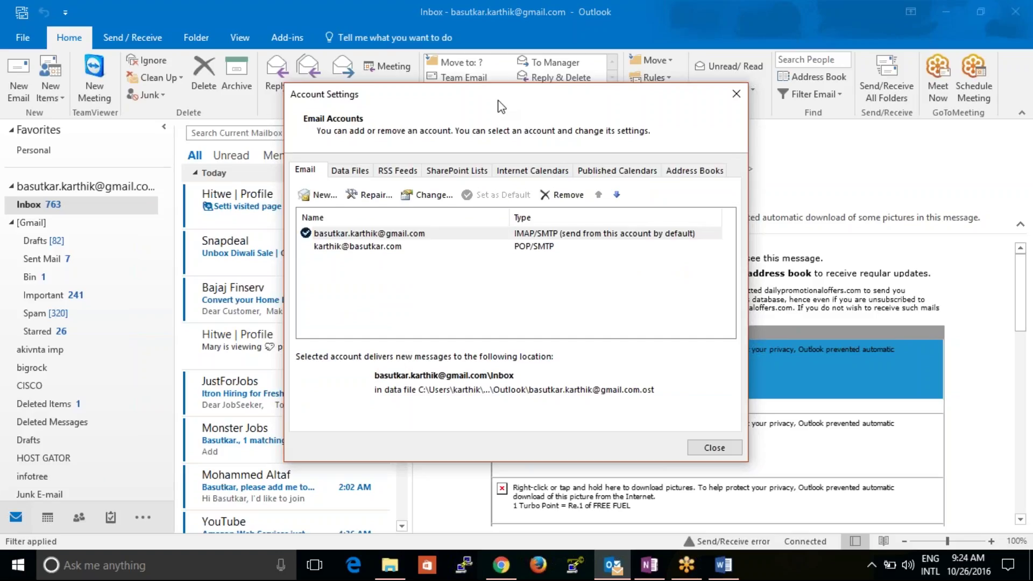
- Move the Account Settings dialog up and right, then check the Chrome new tab page
left_click_drag(496, 95, 556, 80)
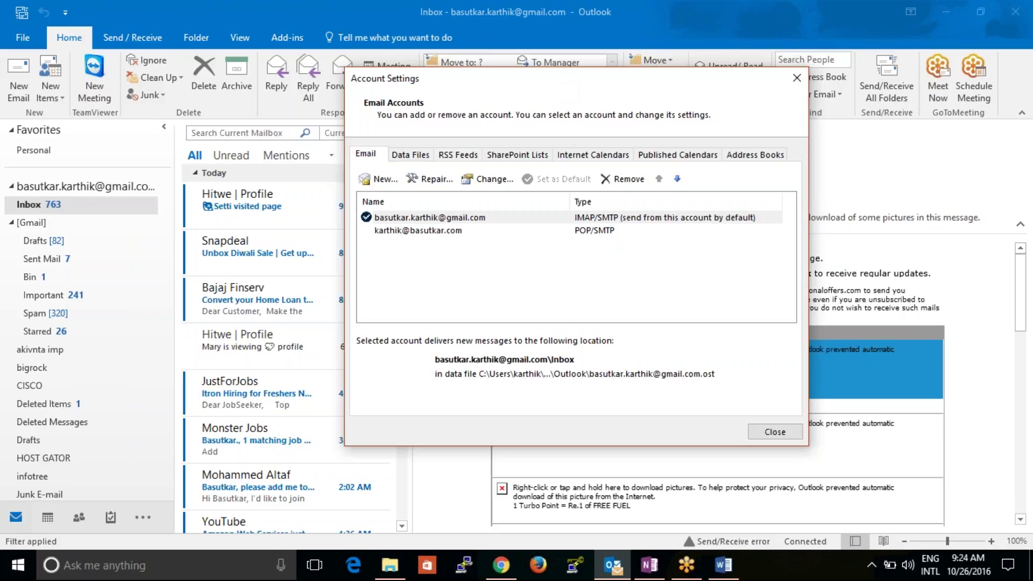
left_click(723, 565)
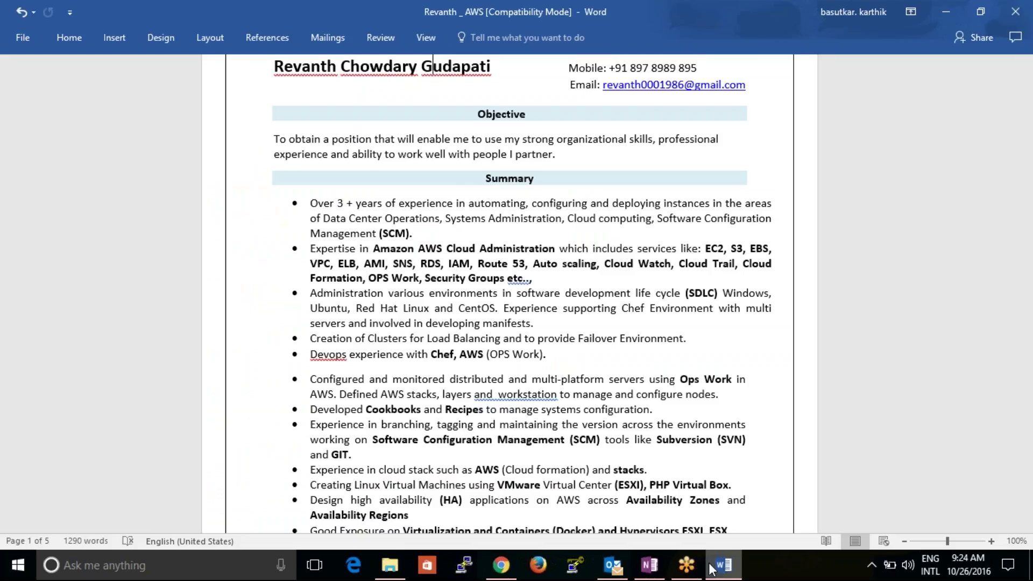
mouse_move(711, 569)
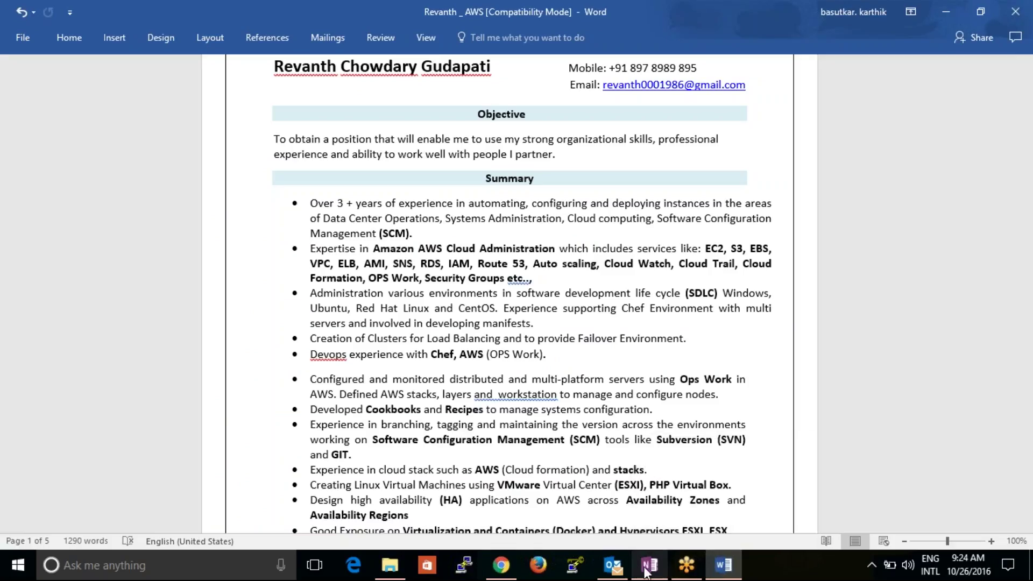
left_click(501, 565)
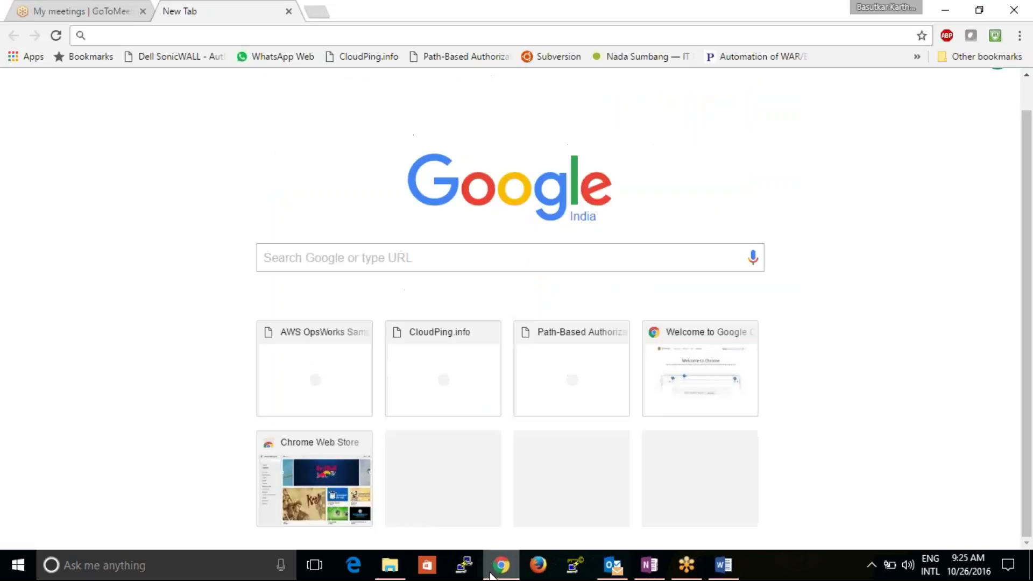
- Return to Outlook, close Account Settings and start a new blank email
left_click(734, 573)
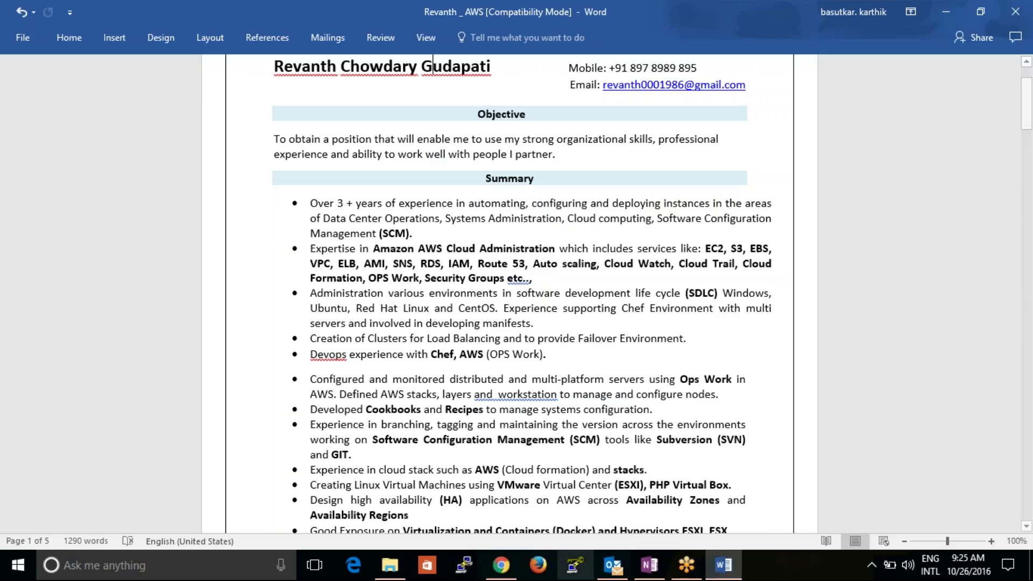
left_click(612, 573)
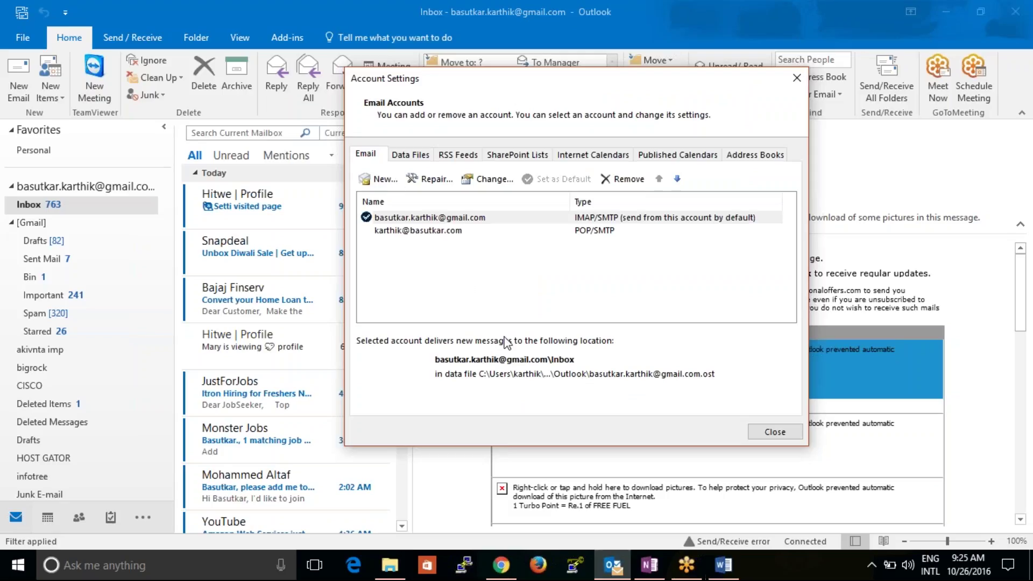
left_click(775, 432)
left_click(18, 75)
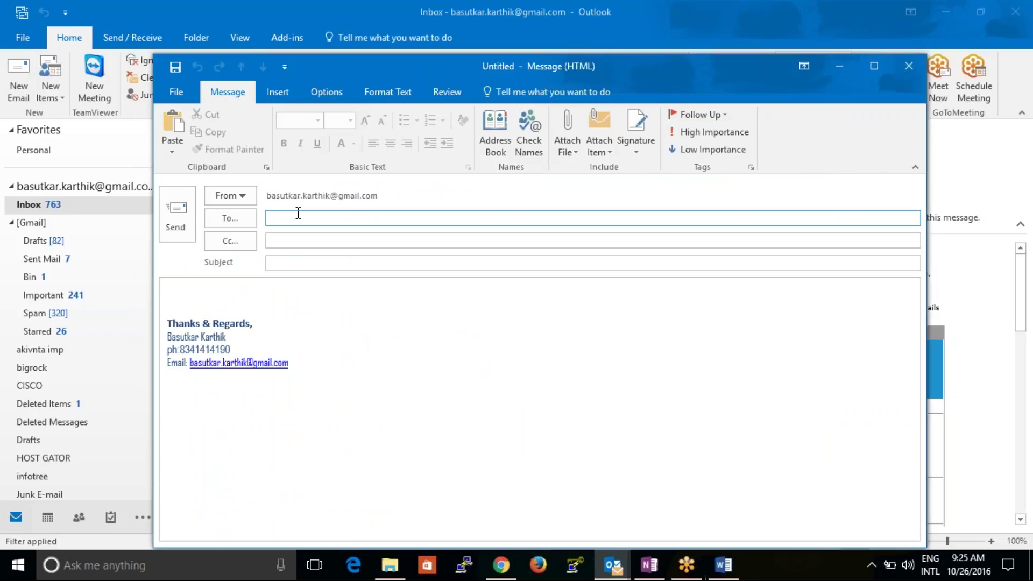
- Show the top of the 'Open source free softwares' page in New Section 1 and select the first e-mail address
left_click(649, 564)
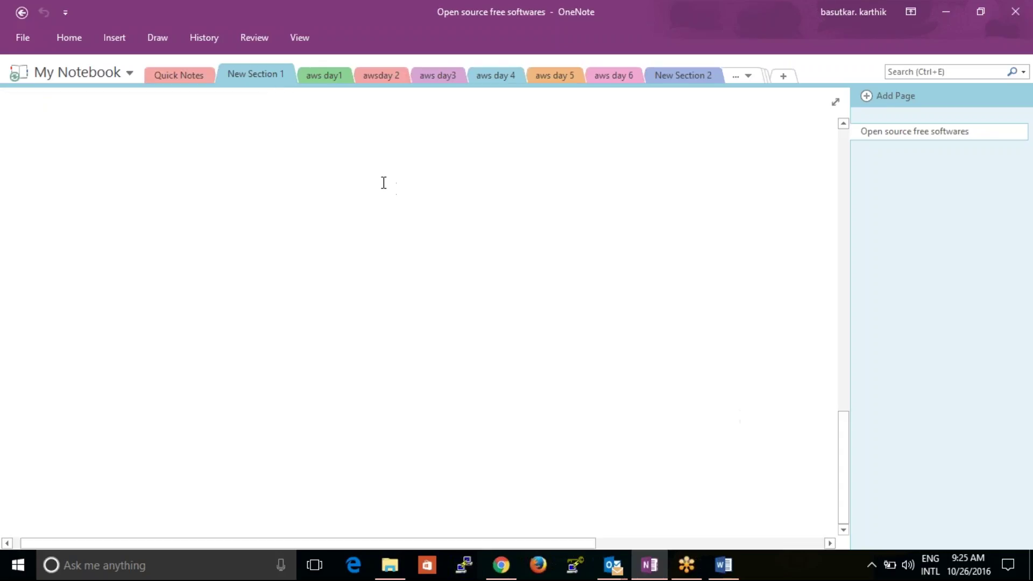
left_click(196, 80)
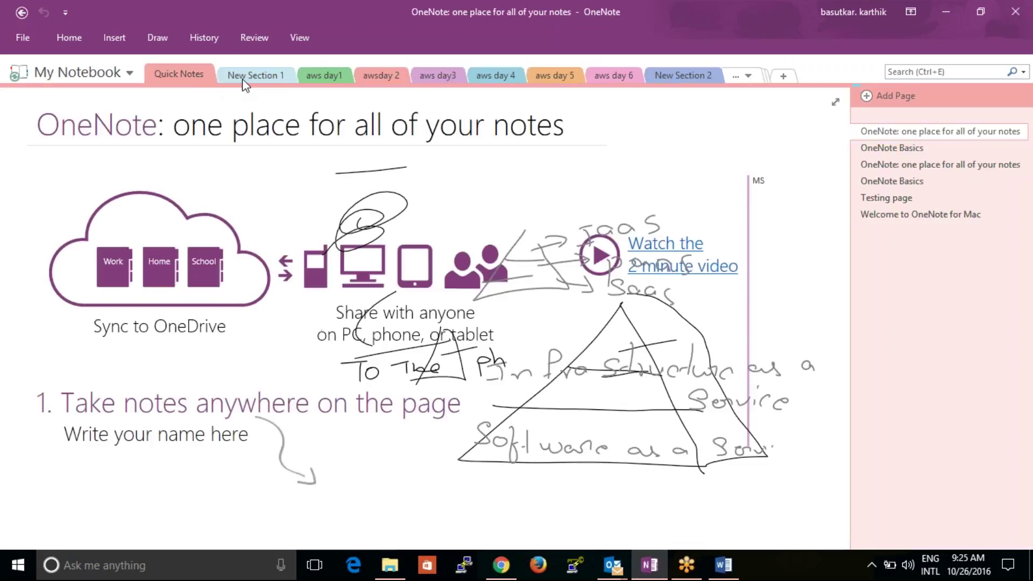
left_click(242, 79)
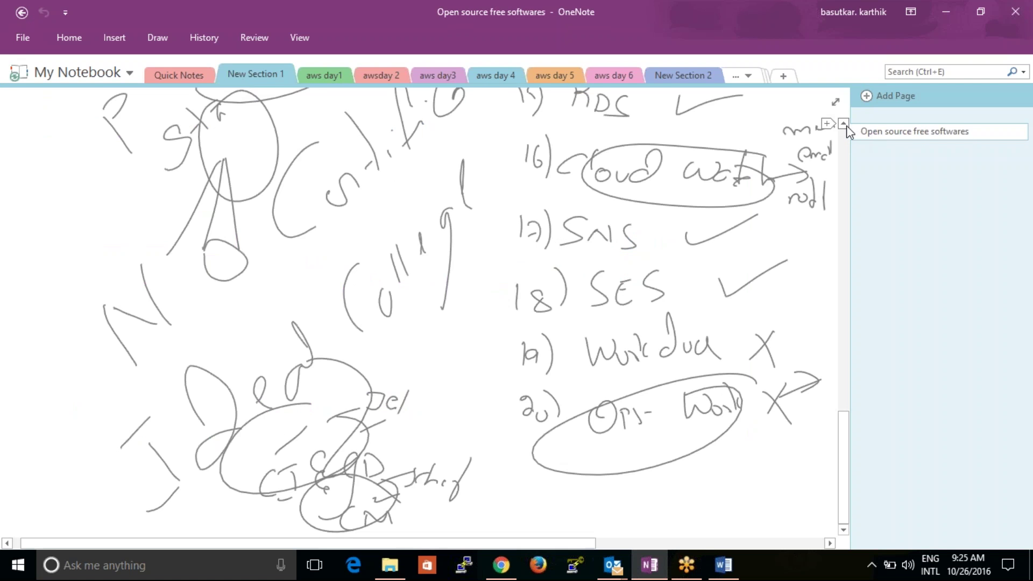
scroll(847, 125, "up", 10)
scroll(847, 125, "up", 10)
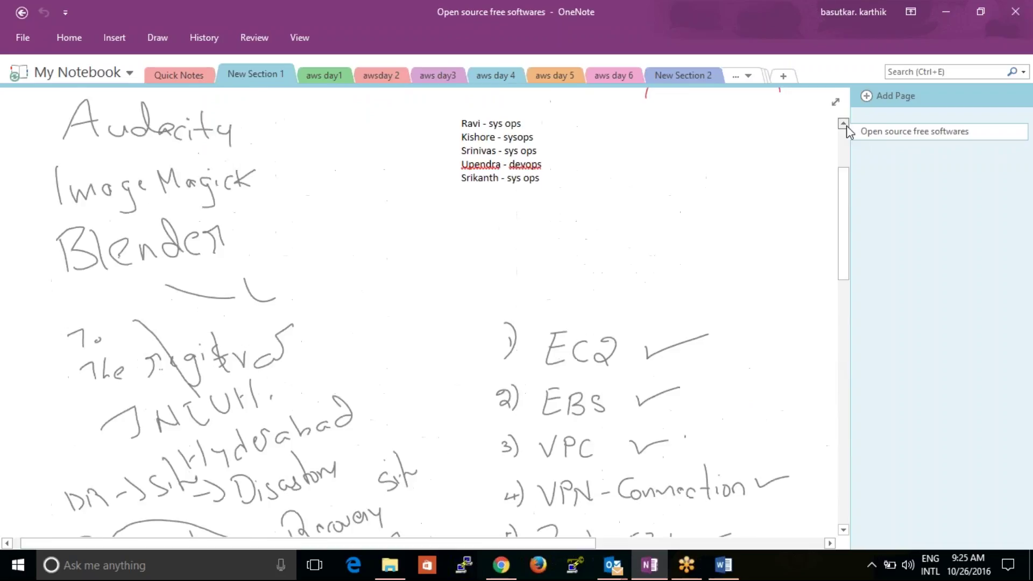
scroll(846, 124, "up", 3)
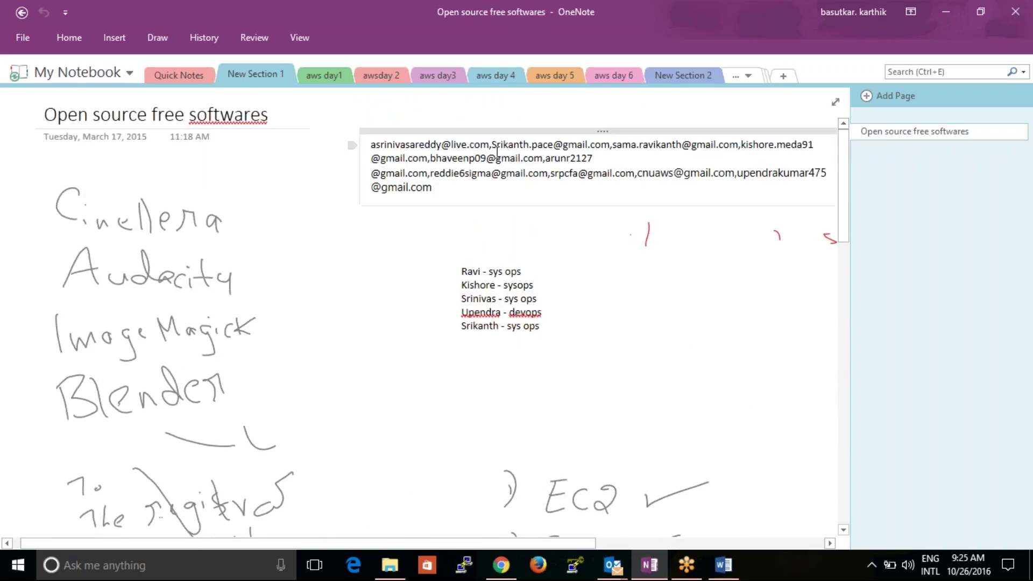
left_click_drag(491, 144, 371, 144)
key("ctrl+c")
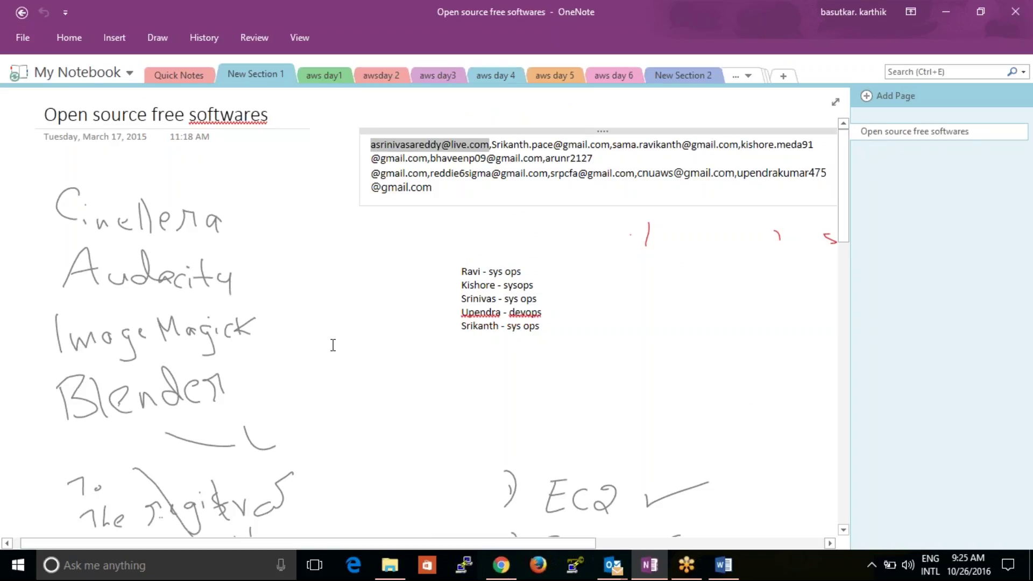
- Paste the copied address as the new email's recipient and accept the suggestion
left_click(723, 566)
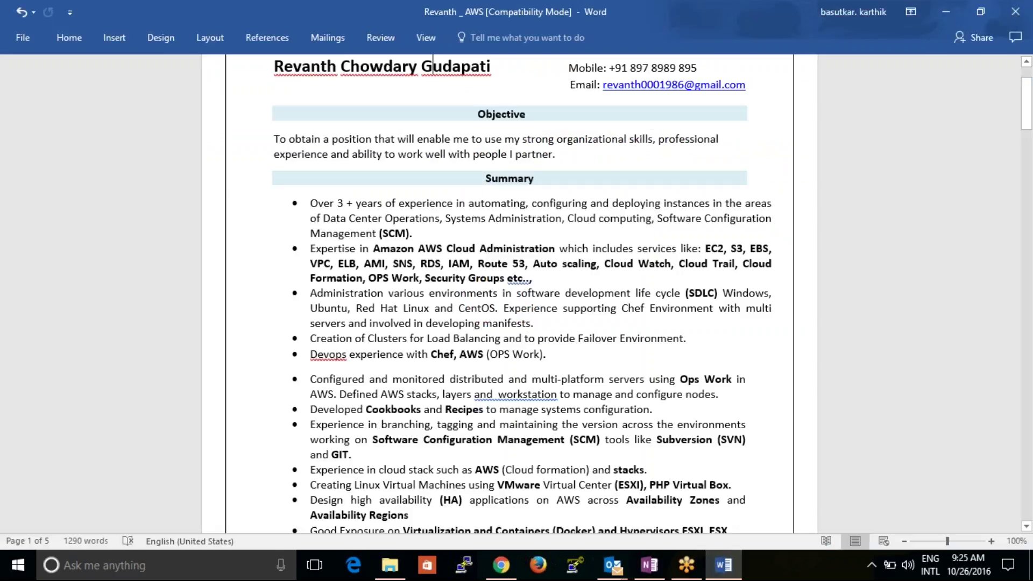
left_click(510, 572)
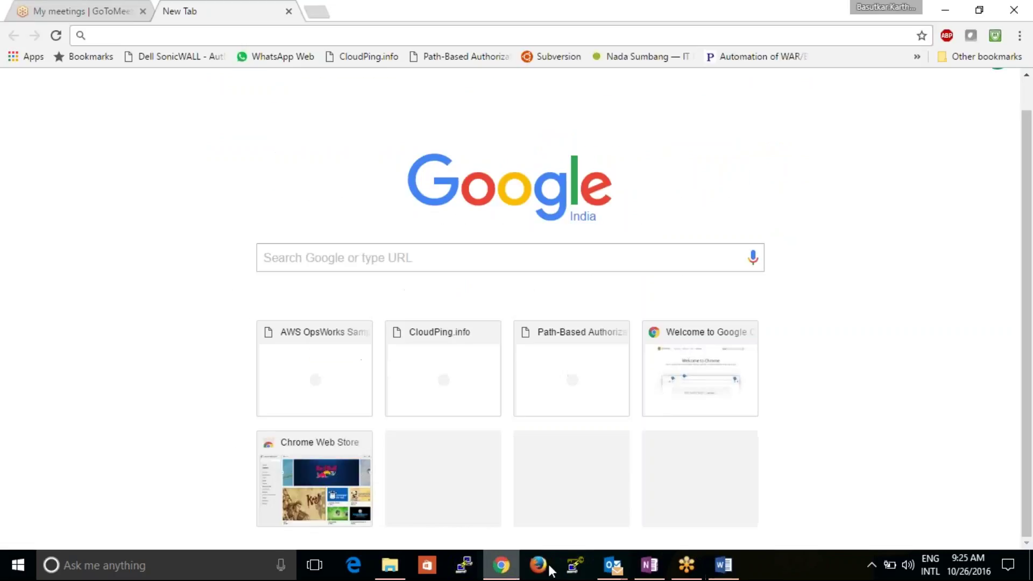
mouse_move(600, 561)
left_click(661, 478)
key("ctrl+v")
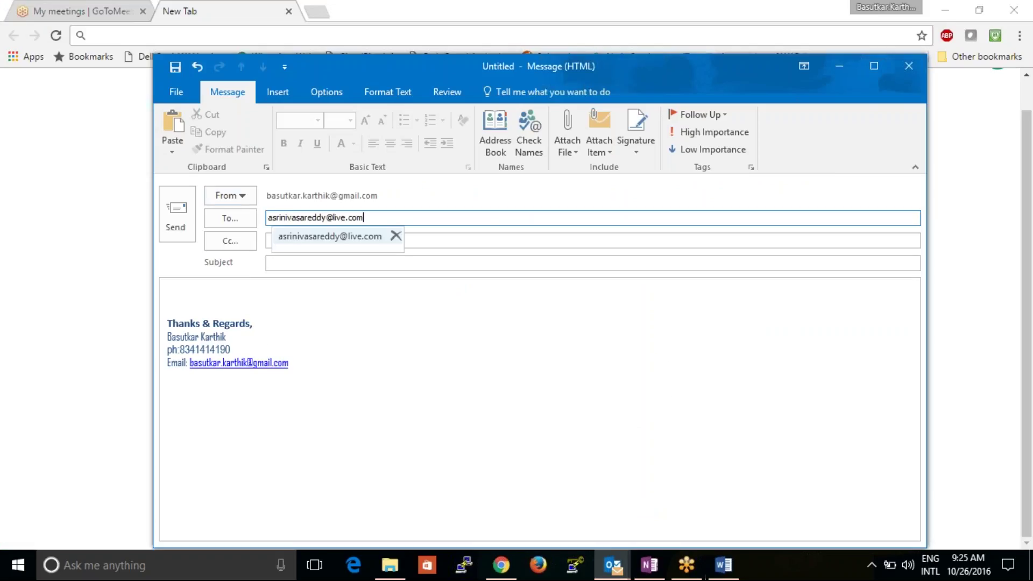
left_click(361, 241)
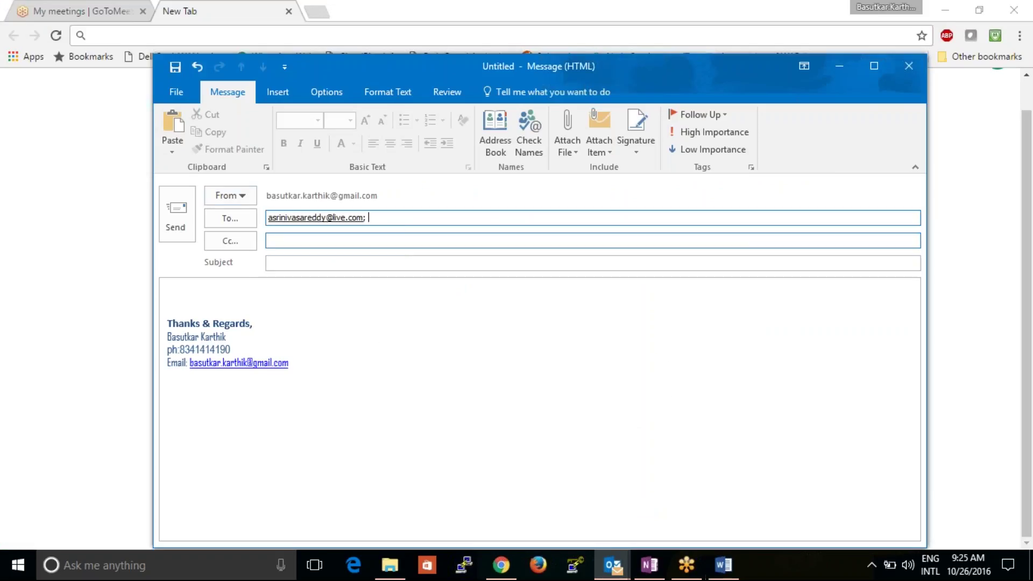
- In OneNote, drag two addresses from the first line into the second line of the list
mouse_move(649, 566)
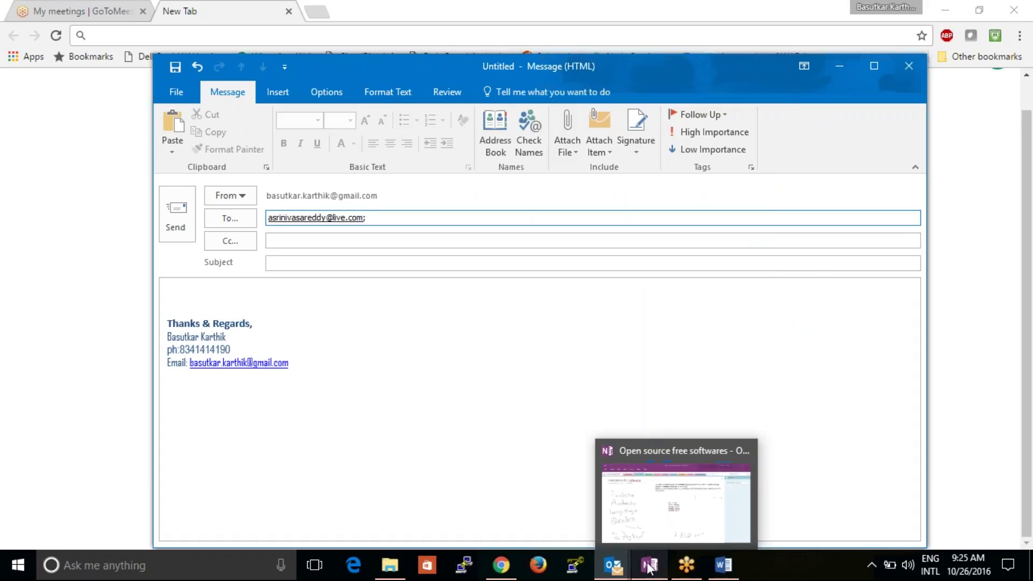
left_click(648, 501)
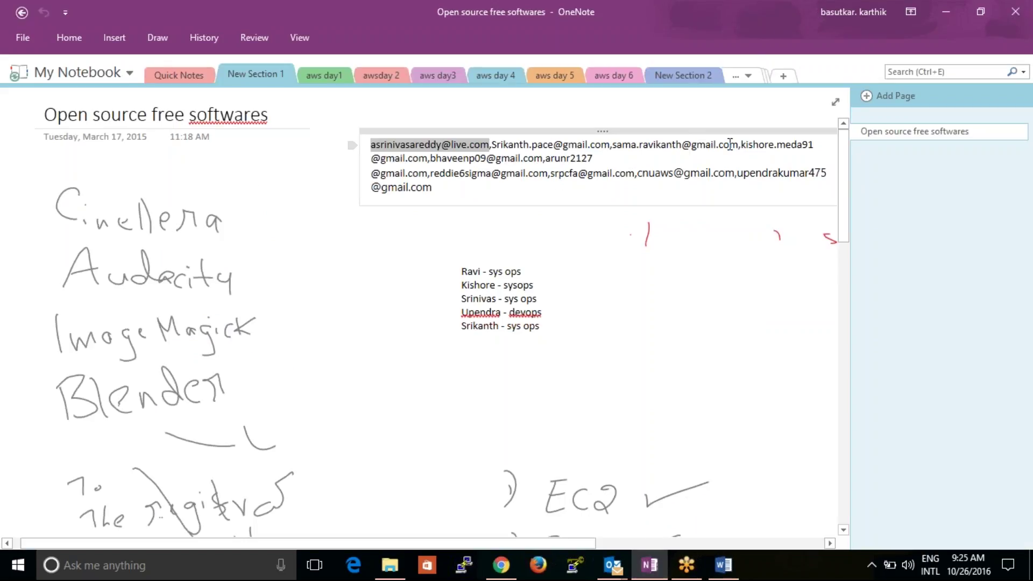
left_click_drag(740, 144, 491, 139)
key("ctrl+c")
left_click_drag(592, 144, 526, 164)
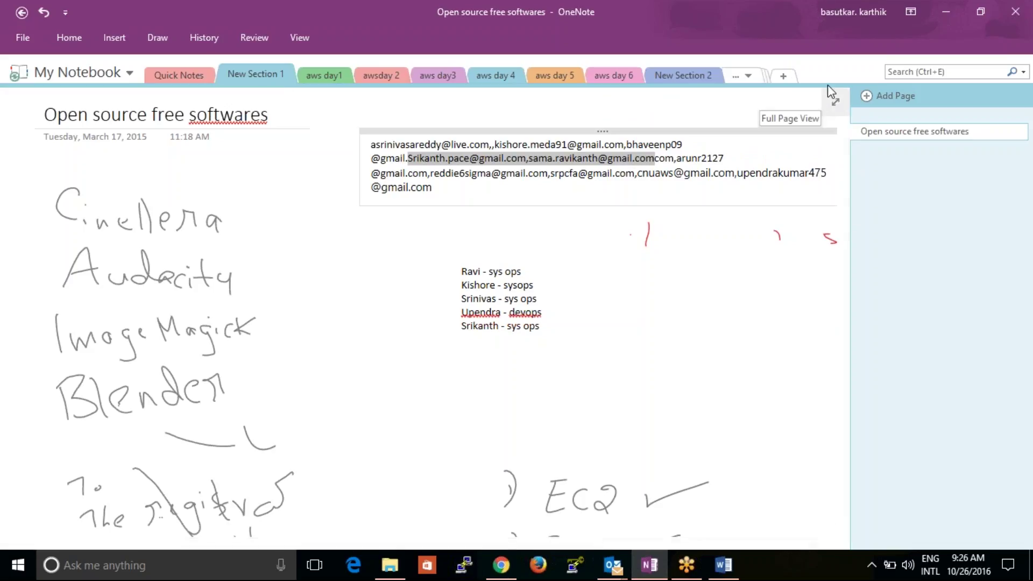
- Paste the copied addresses into the message's To line and accept them
left_click(942, 13)
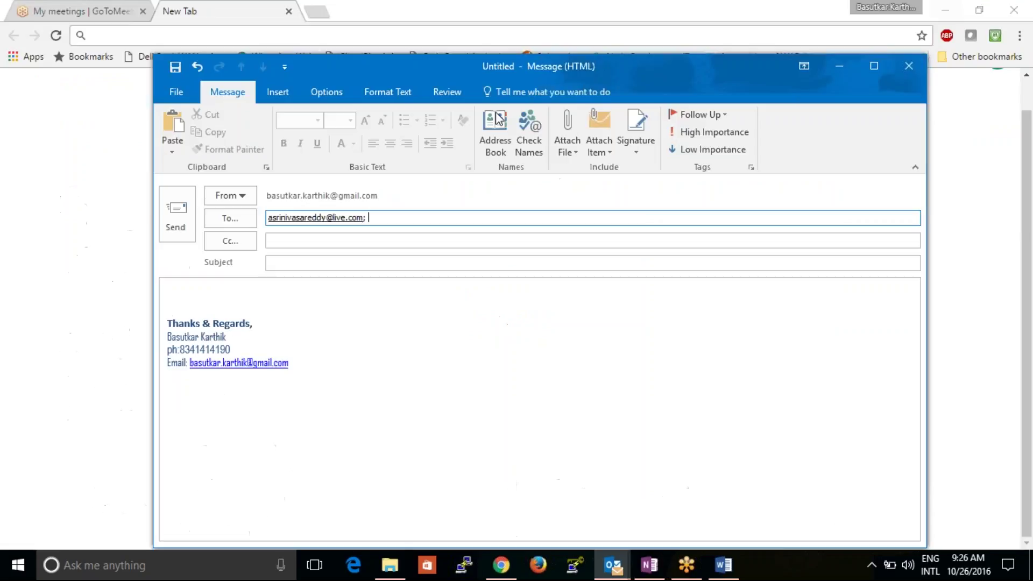
key("ctrl+v")
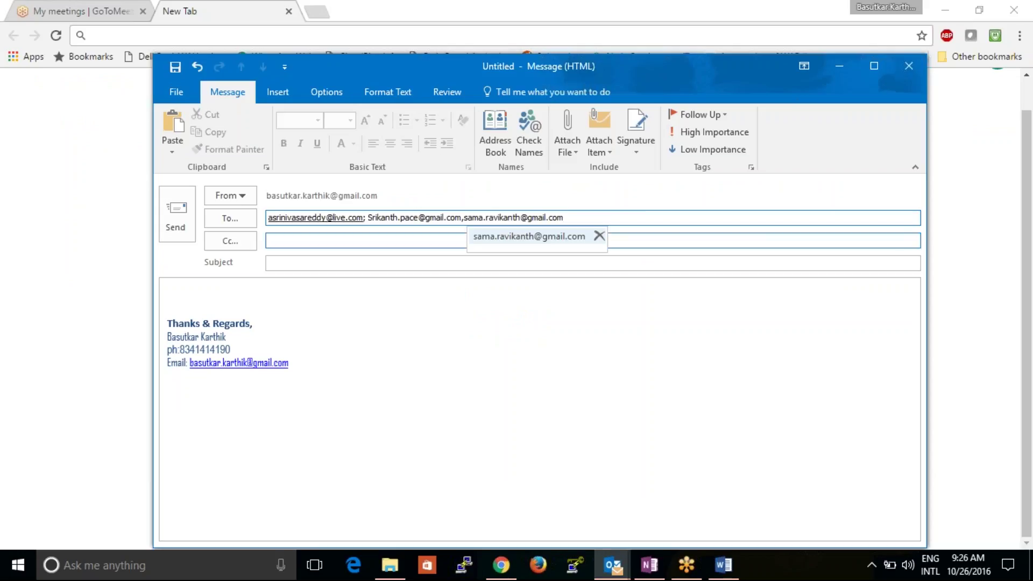
key("Tab")
- Select the last address in the OneNote list for copying and return to the message
left_click(645, 566)
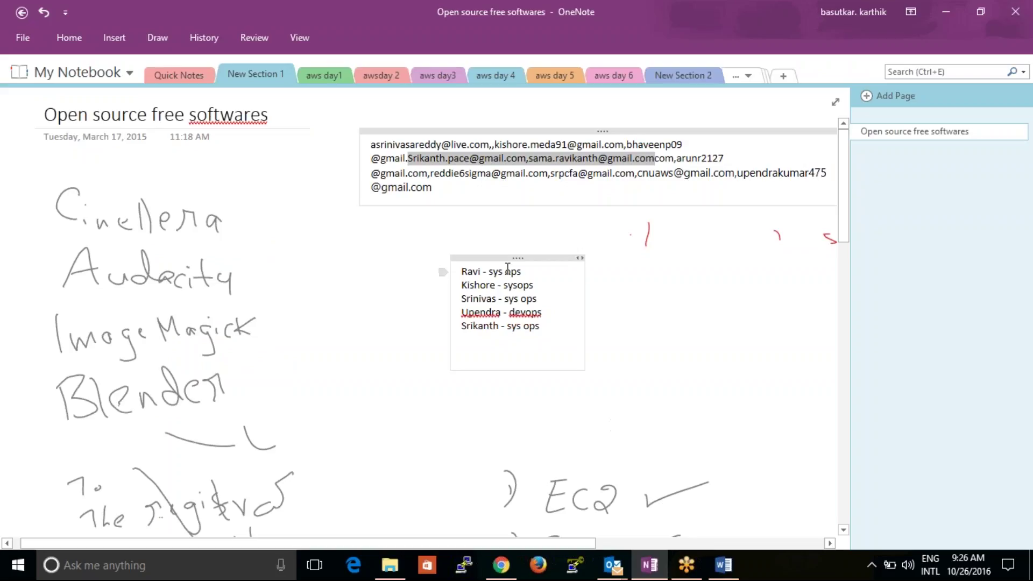
left_click(614, 251)
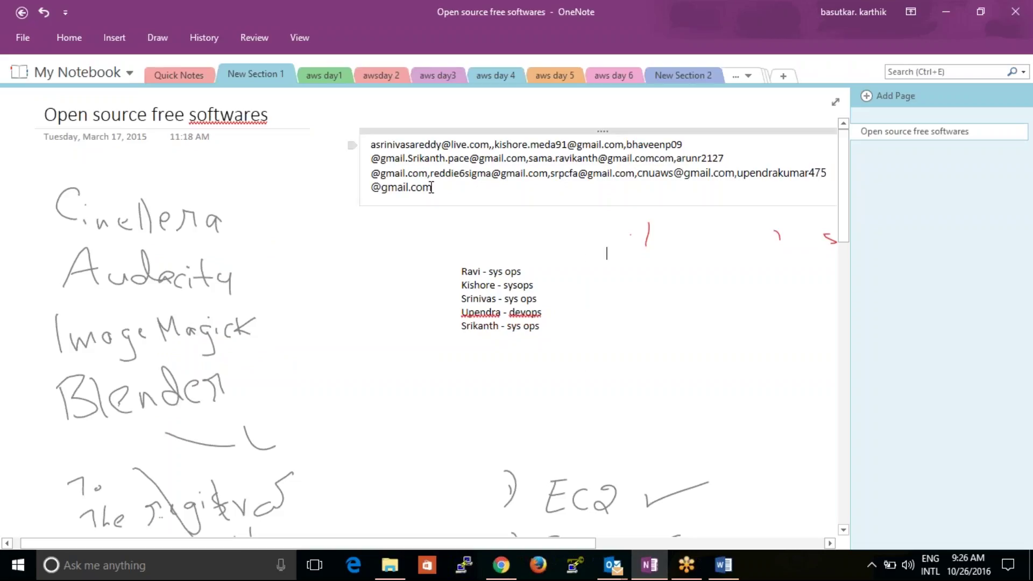
left_click_drag(429, 188, 734, 179)
key("ctrl+c")
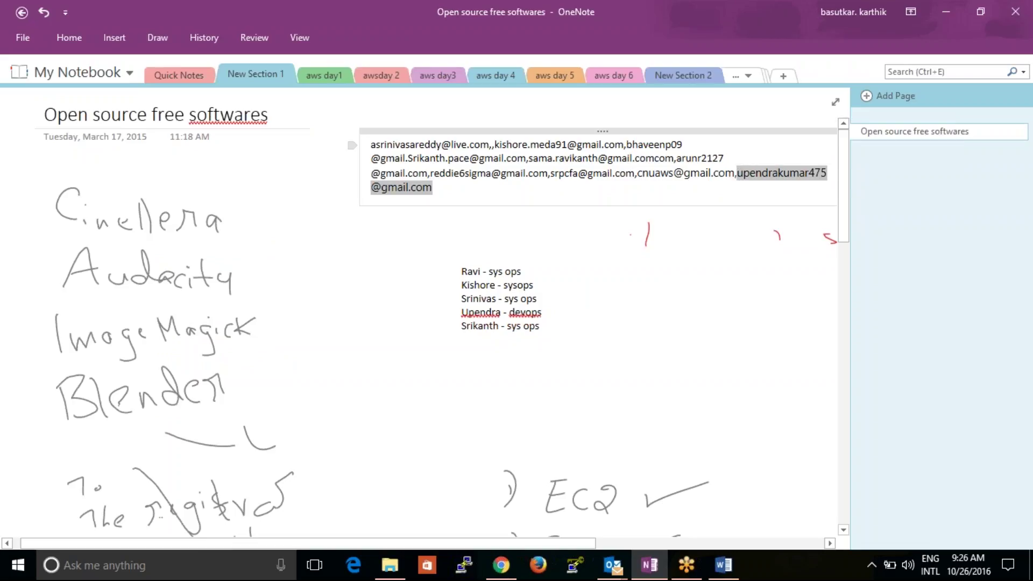
left_click(944, 12)
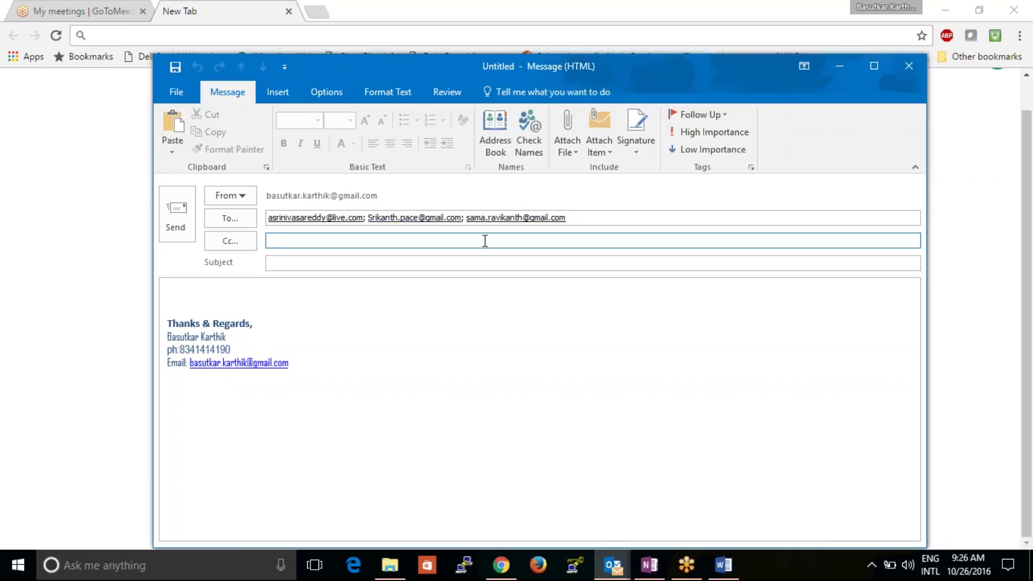
- Add the copied address as the Cc recipient and enter the subject 'resume sample'
key("ctrl+v")
left_click(408, 269)
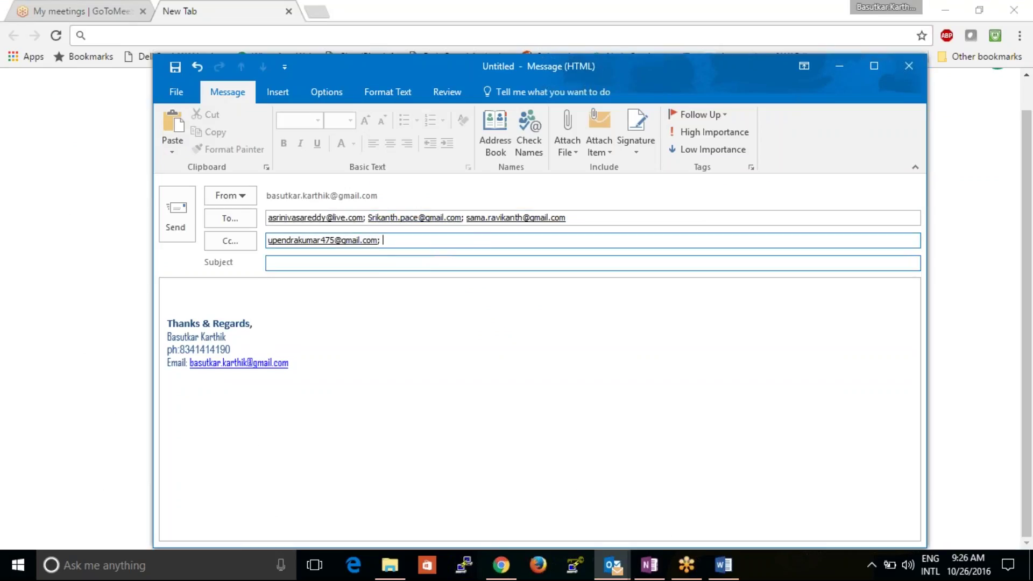
left_click(379, 263)
type("resume sample")
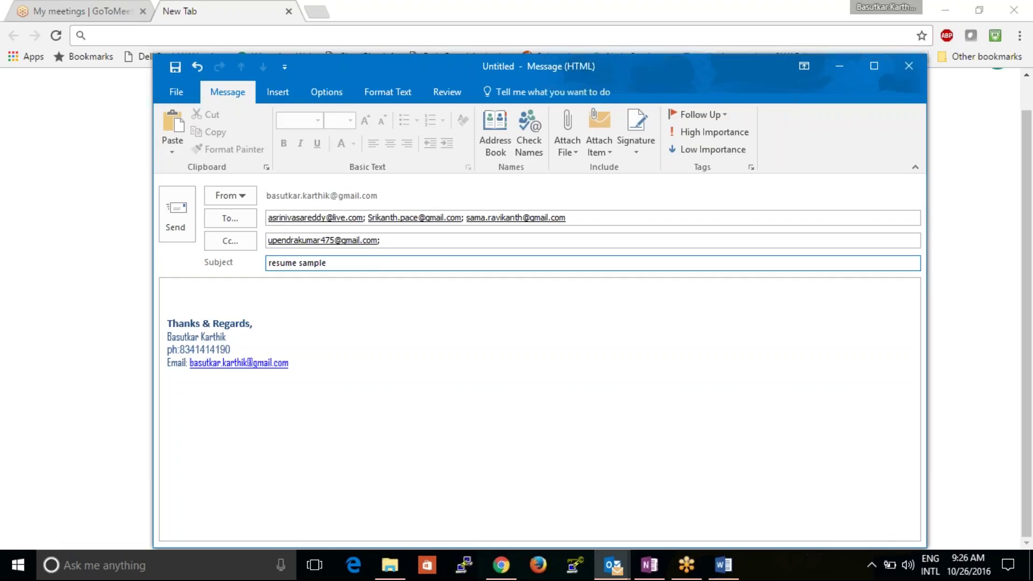
left_click(213, 309)
- Write 'Hi all,' then a line 'pls find sample resumeee' in the message body
type("Hi ")
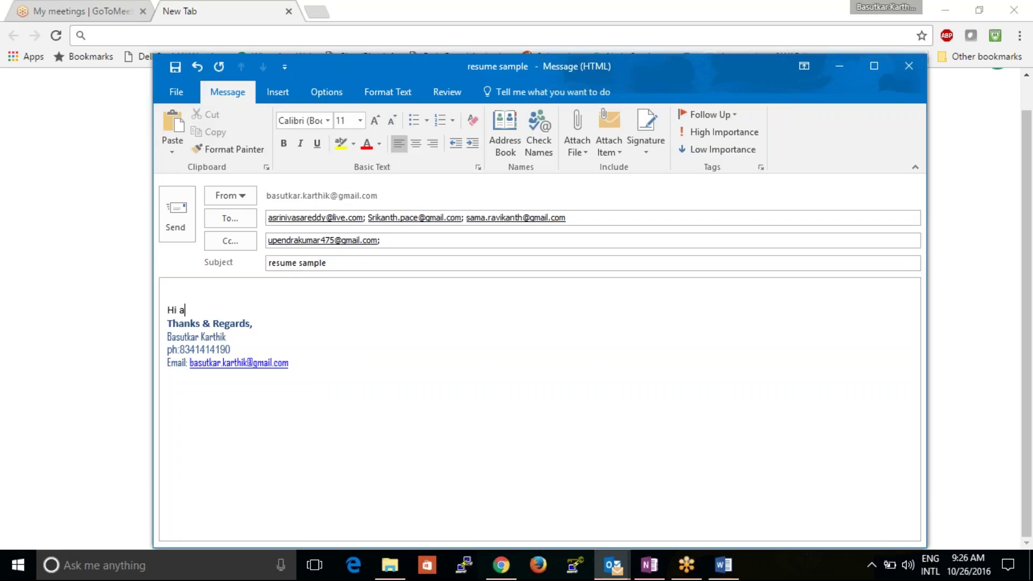
type("all,")
key("Return")
key("Return")
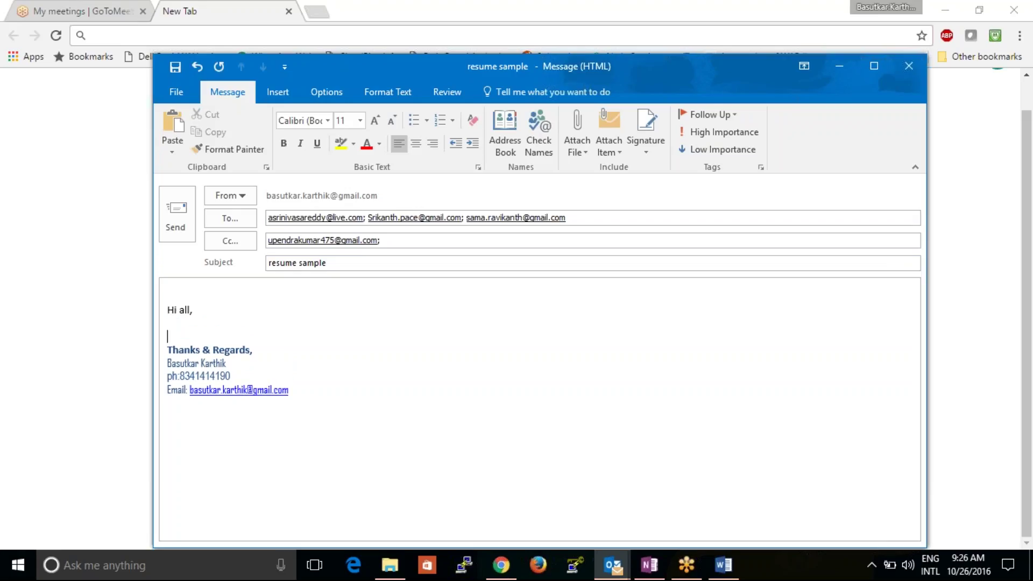
type("pls find sample resumeee")
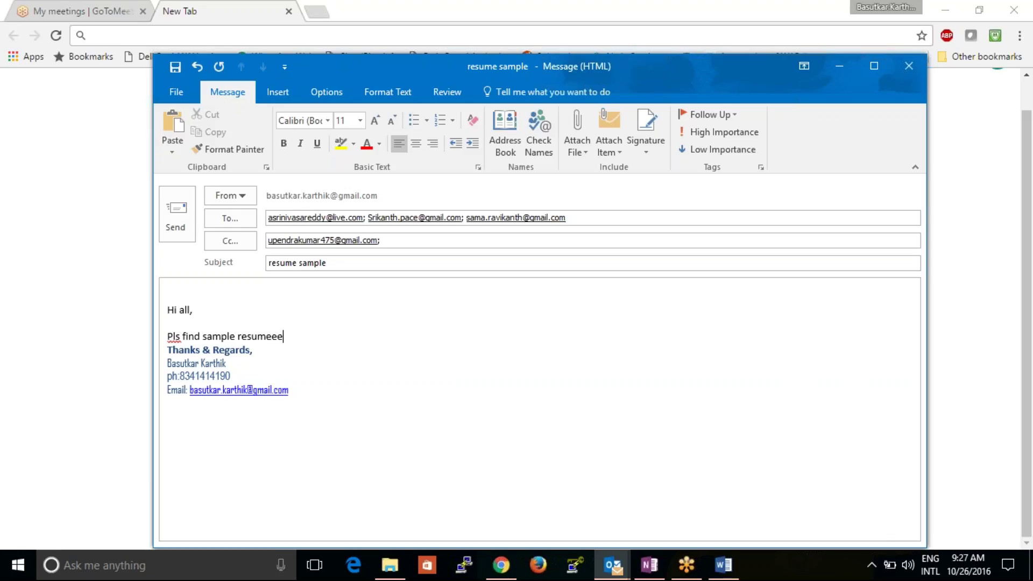
- Remove the Cc recipient and the second and third To recipients
left_click(395, 246)
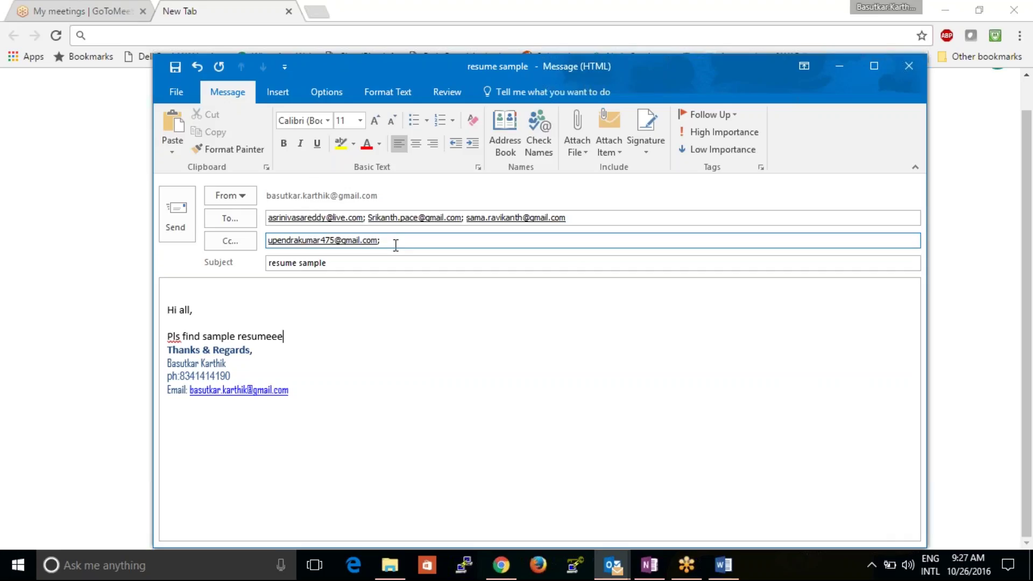
key("BackSpace")
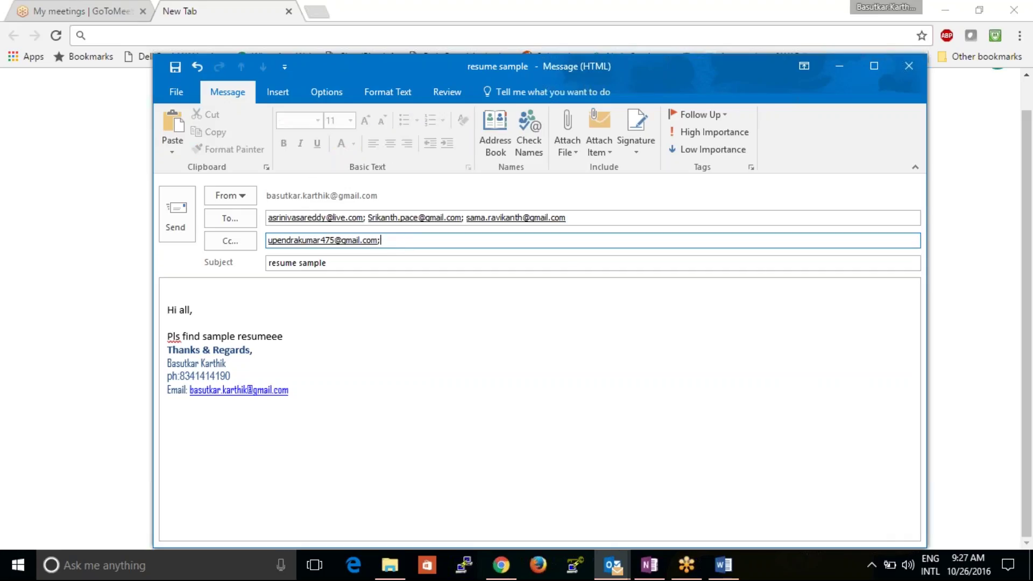
key("BackSpace")
key("BackSpace")
left_click(587, 220)
key("BackSpace")
key("BackSpace")
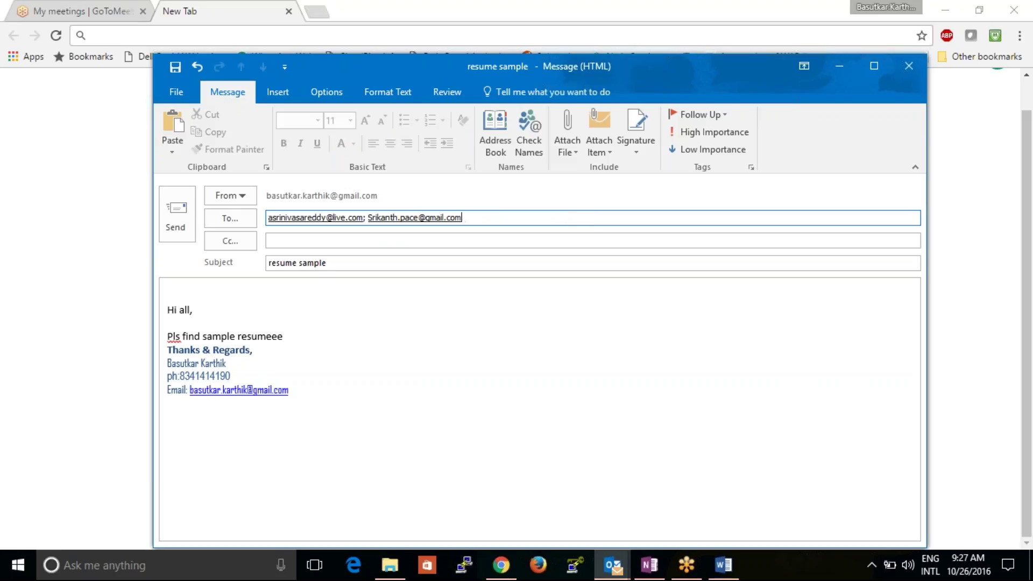
key("BackSpace")
key("BackSpace")
left_click(382, 242)
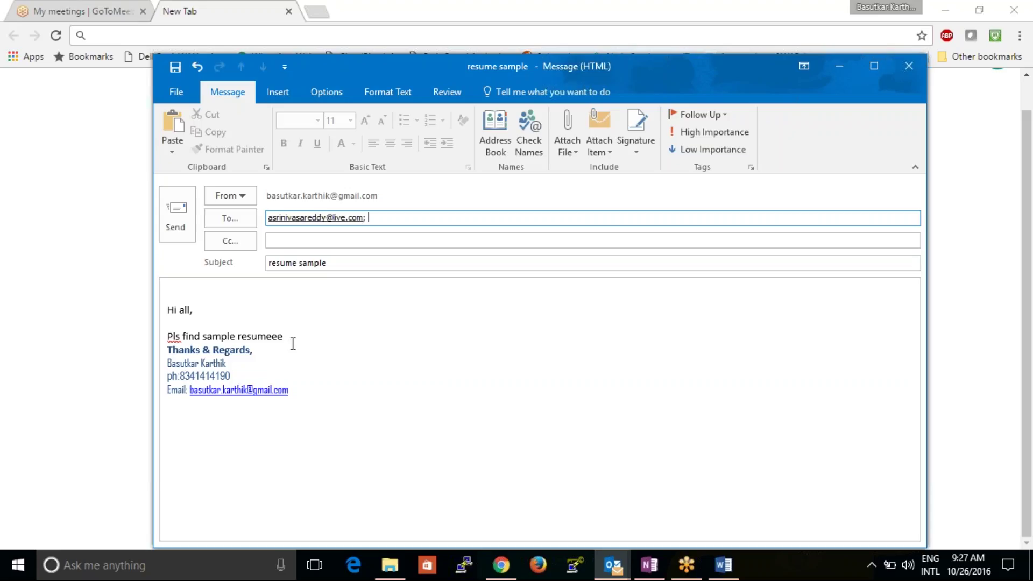
- Change the greeting to 'Hi ,' and add a blank line before the signature
left_click(191, 311)
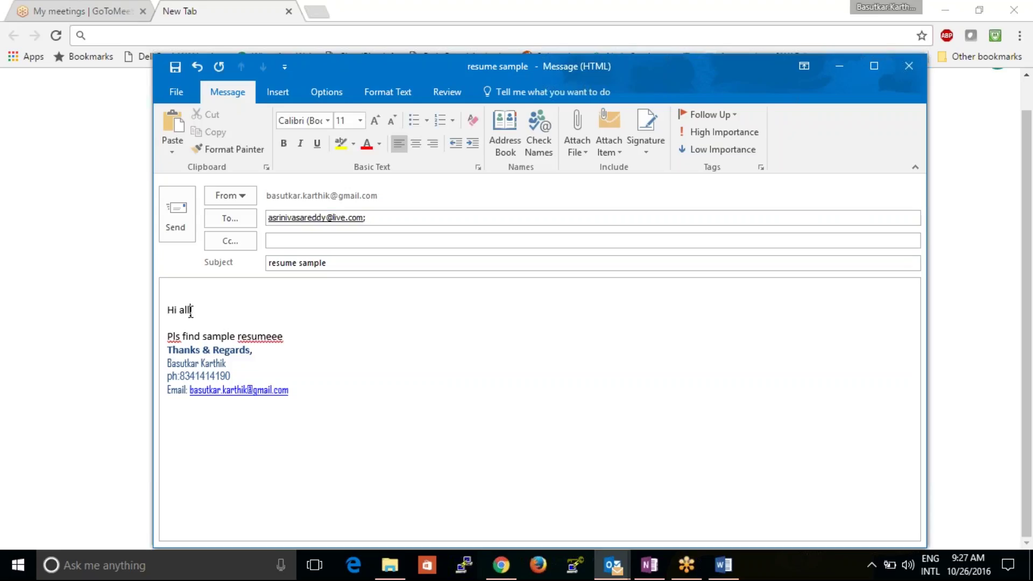
key("BackSpace")
key("BackSpace")
key("BackSpace")
key("BackSpace")
key("Down")
key("Down")
key("Down")
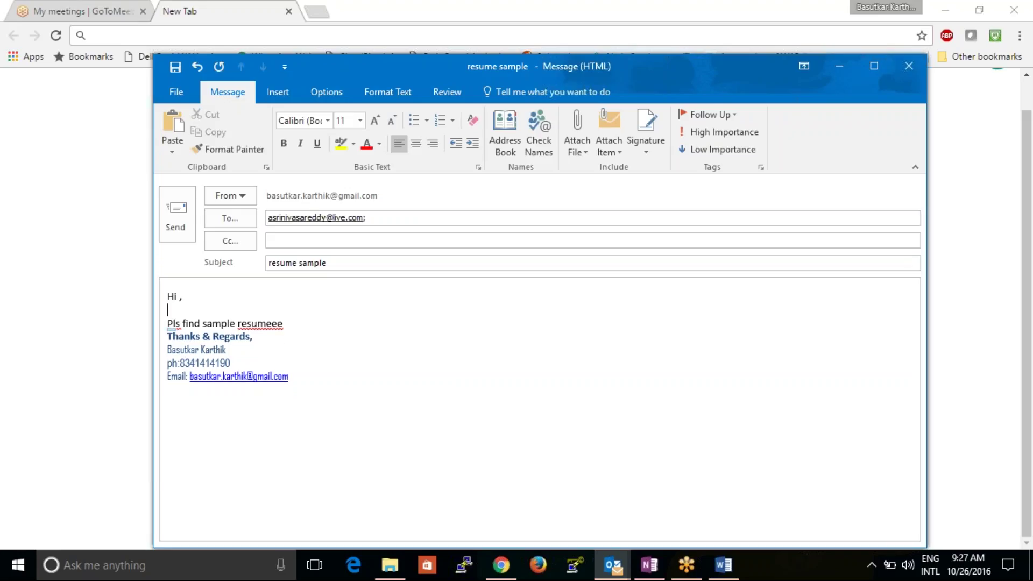
key("Return")
key("Return")
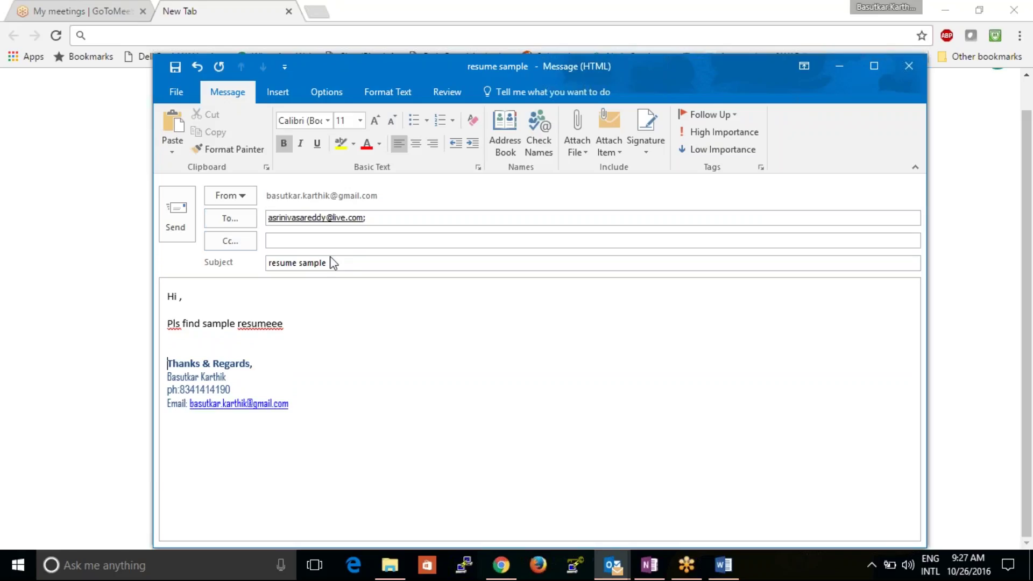
left_click(309, 237)
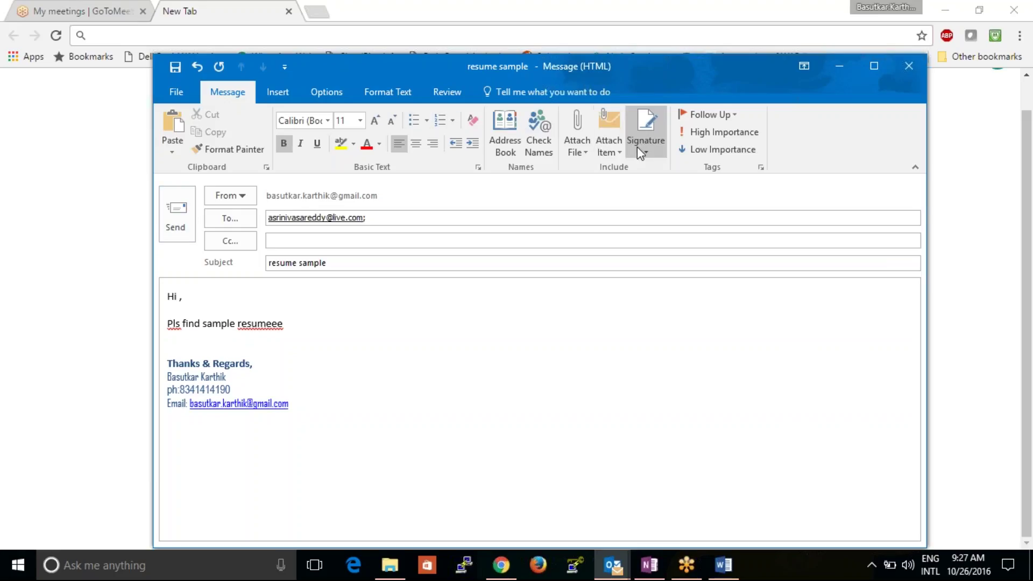
- Cancel the Attach File list without attaching, then bring the Word resume to the front
left_click(579, 152)
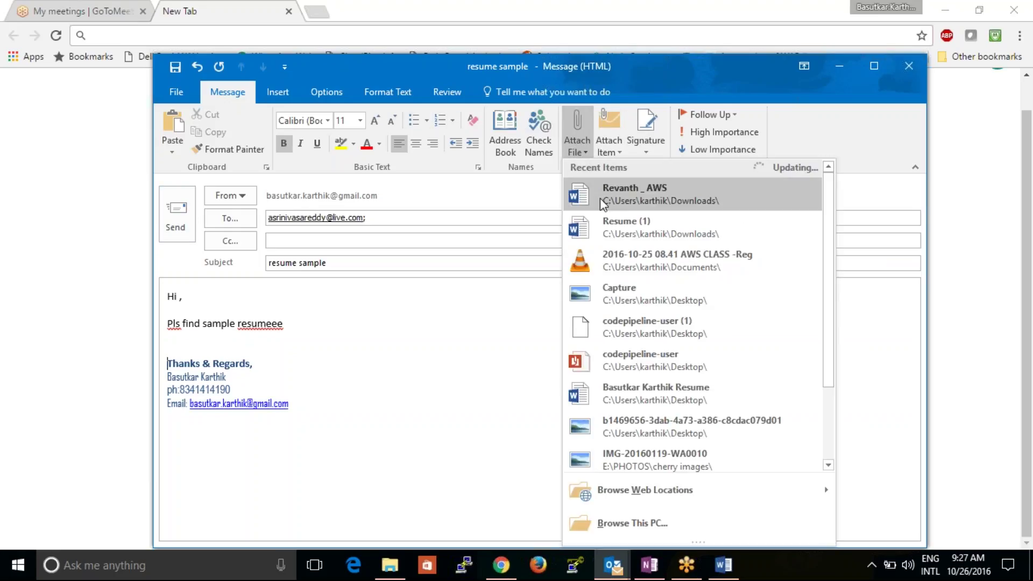
left_click(514, 502)
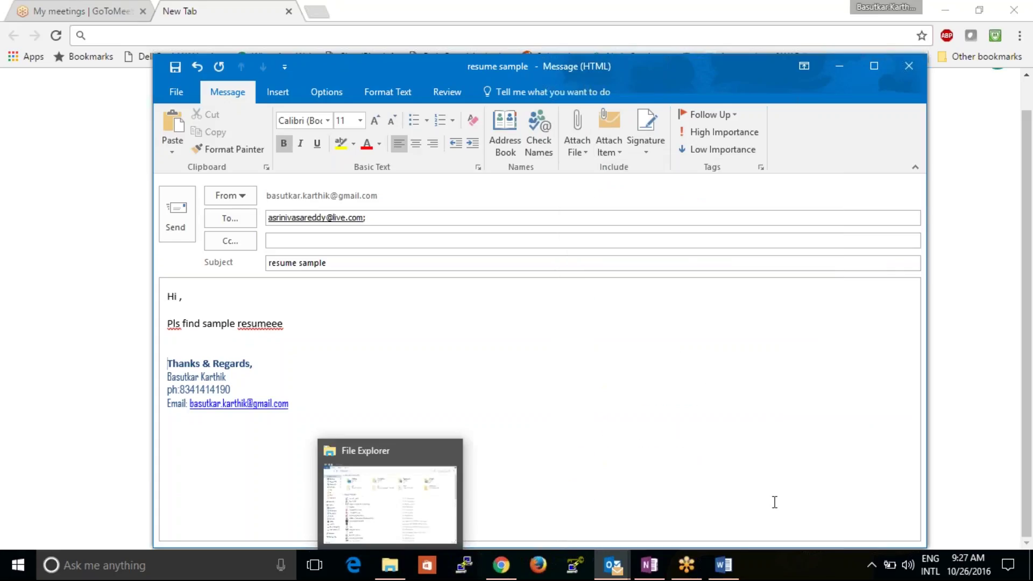
left_click(724, 565)
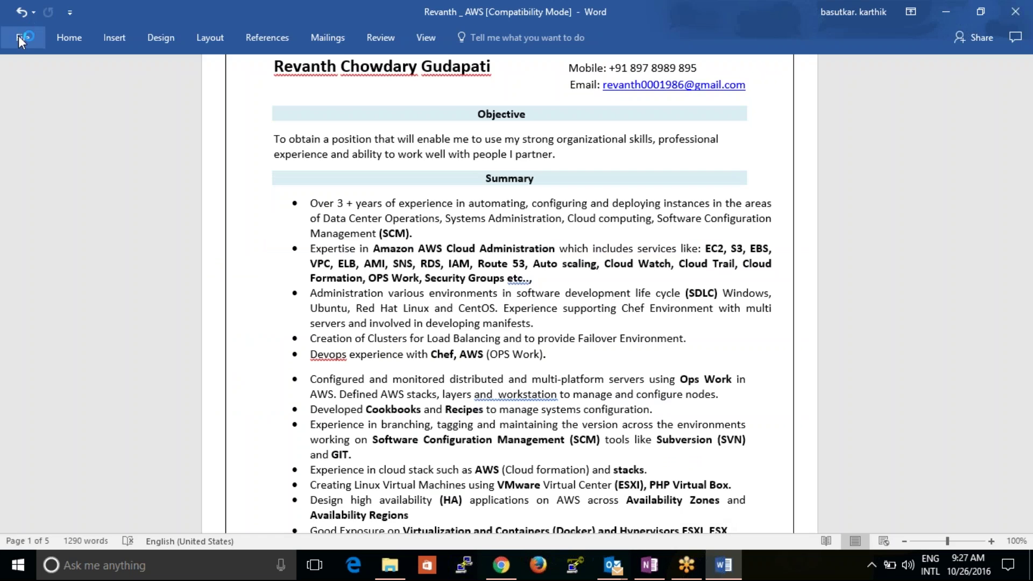
left_click(20, 38)
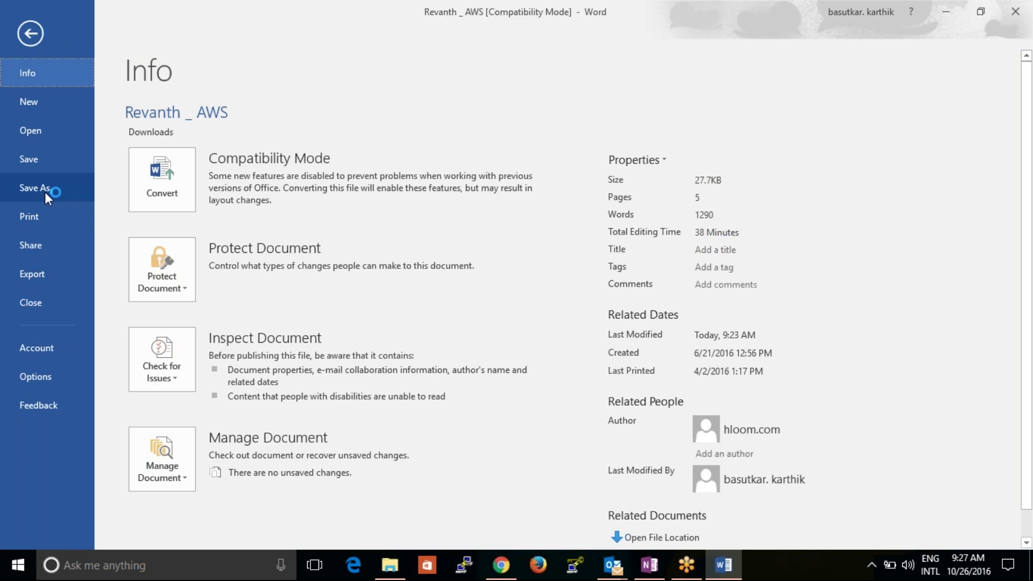
left_click(31, 34)
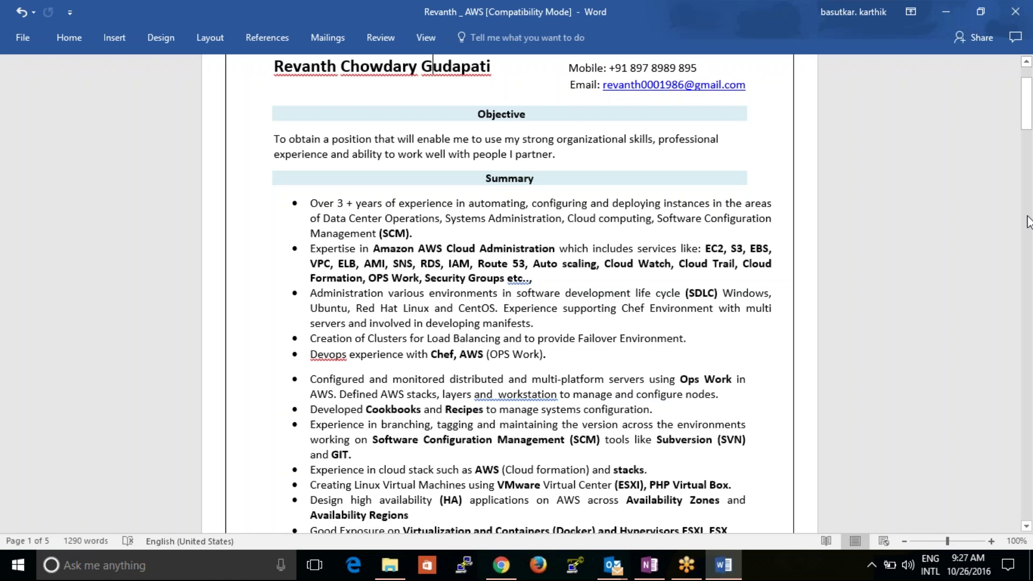
- Scroll to the resume's top and select part of the surname and the mobile number
left_click_drag(1026, 121, 1026, 110)
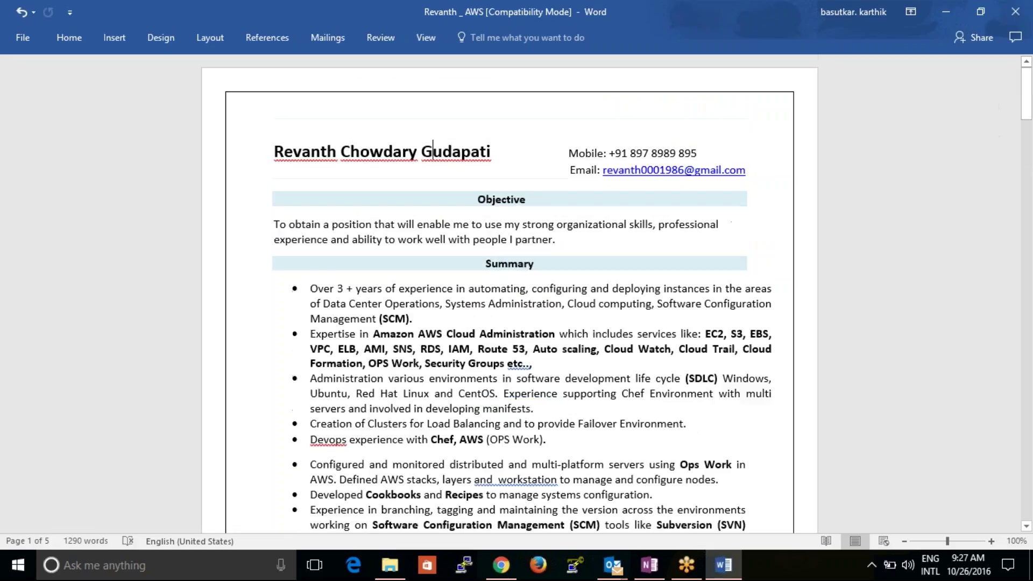
left_click_drag(490, 152, 437, 153)
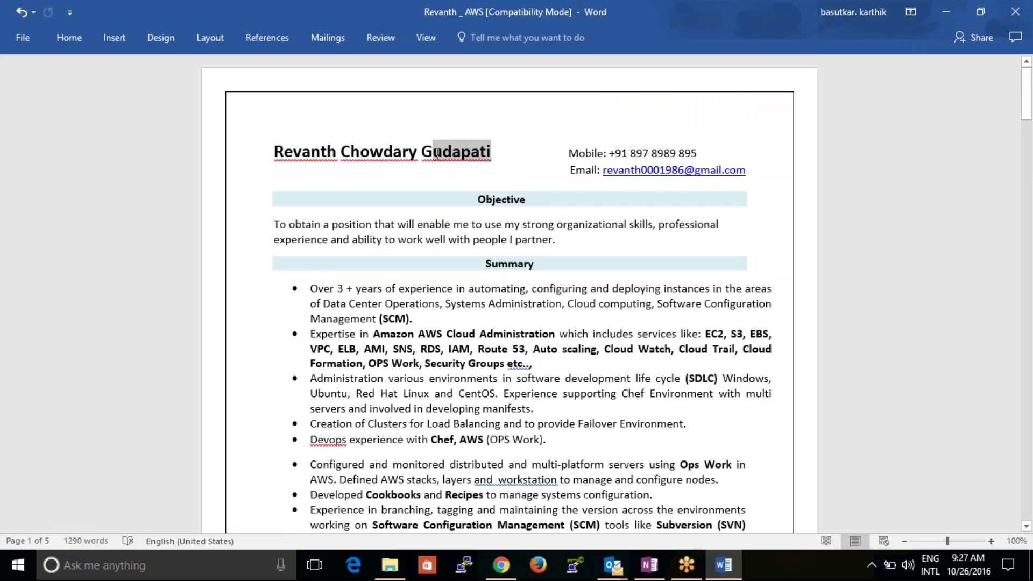
left_click_drag(697, 153, 635, 149)
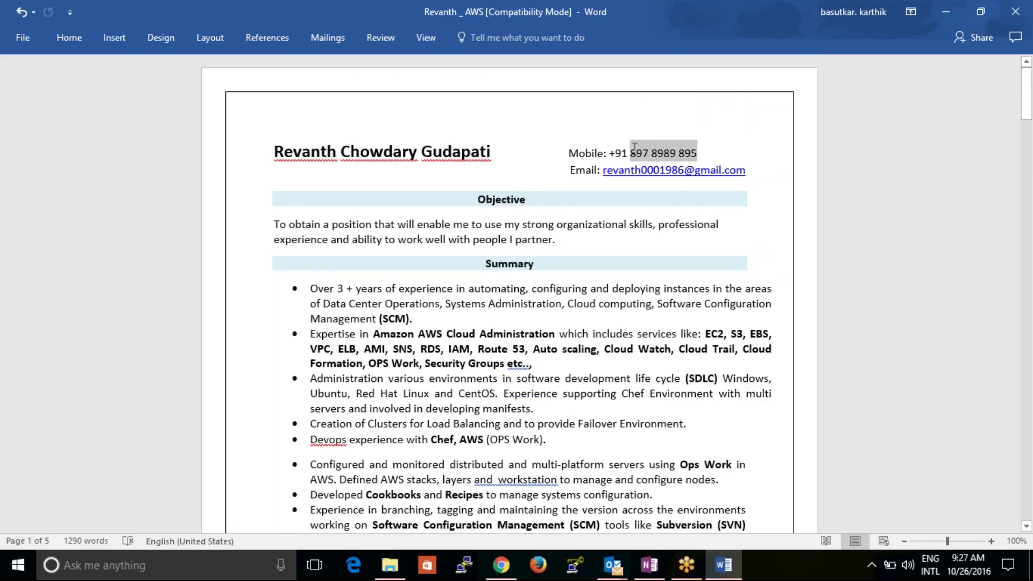
- Clear the mobile phone number and the username part of the email address
key("Delete")
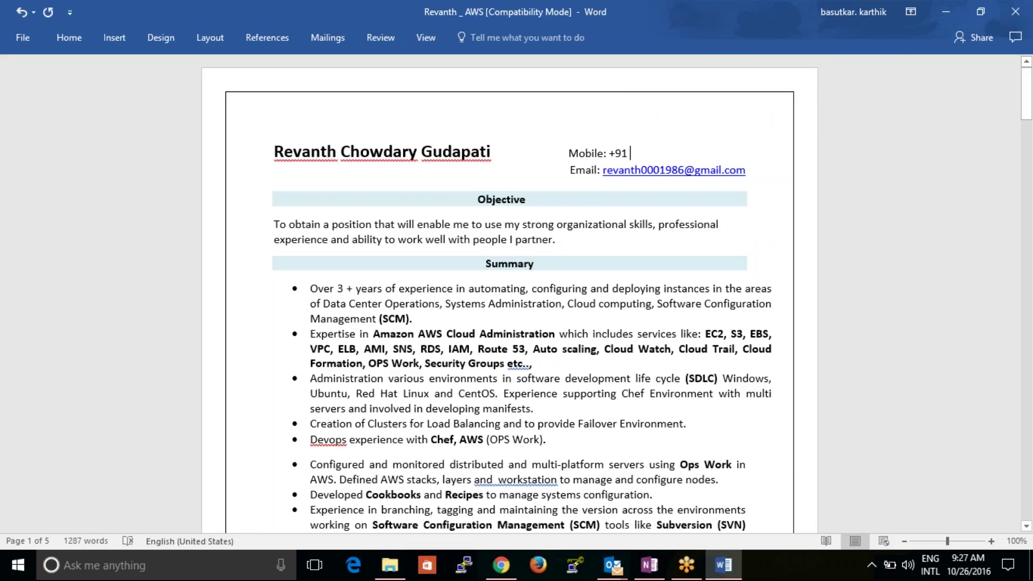
left_click_drag(683, 171, 316, 150)
key("Delete")
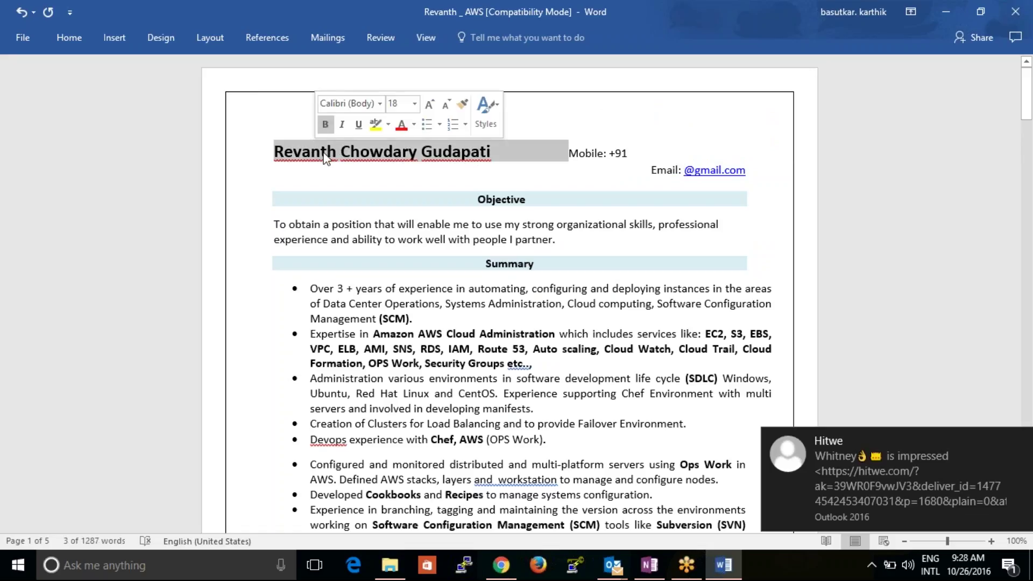
- Replace the applicant's name heading with the placeholder 'xxxxxxxxnamexxxxxxxxxxxx'
left_click(340, 154)
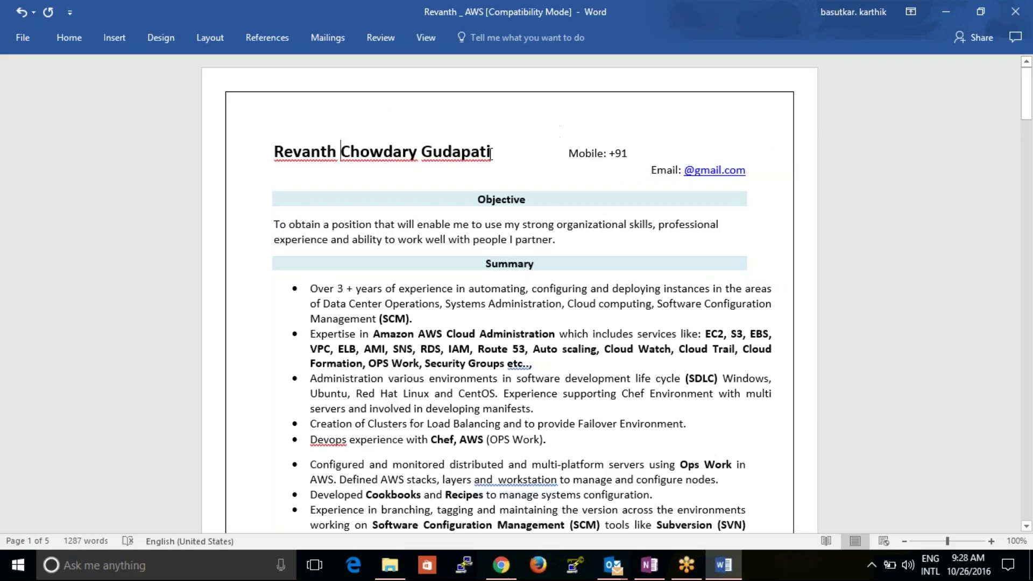
left_click_drag(482, 152, 290, 153)
type("XXXXXXXXX")
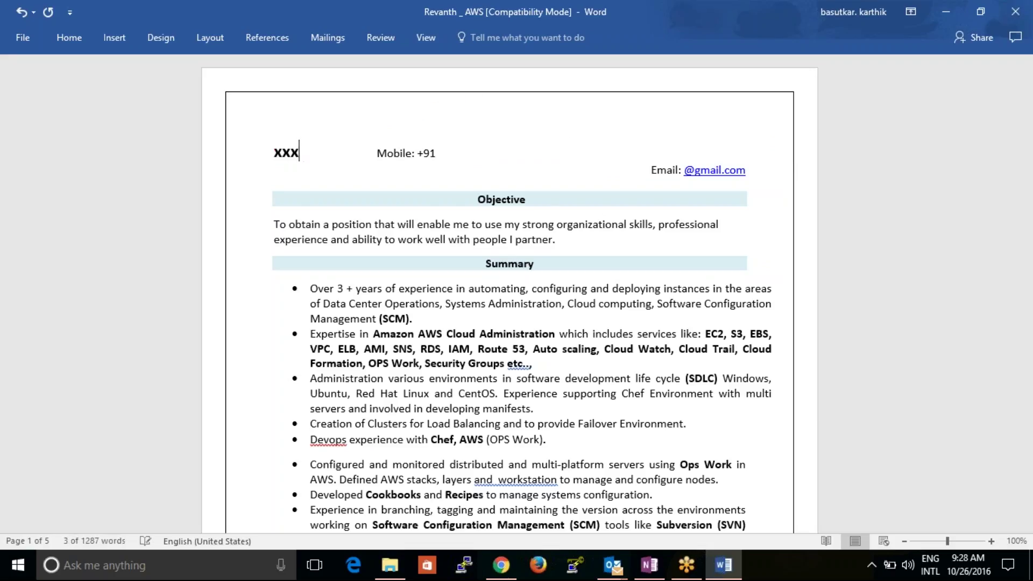
type("xxxxxxxxxxxname")
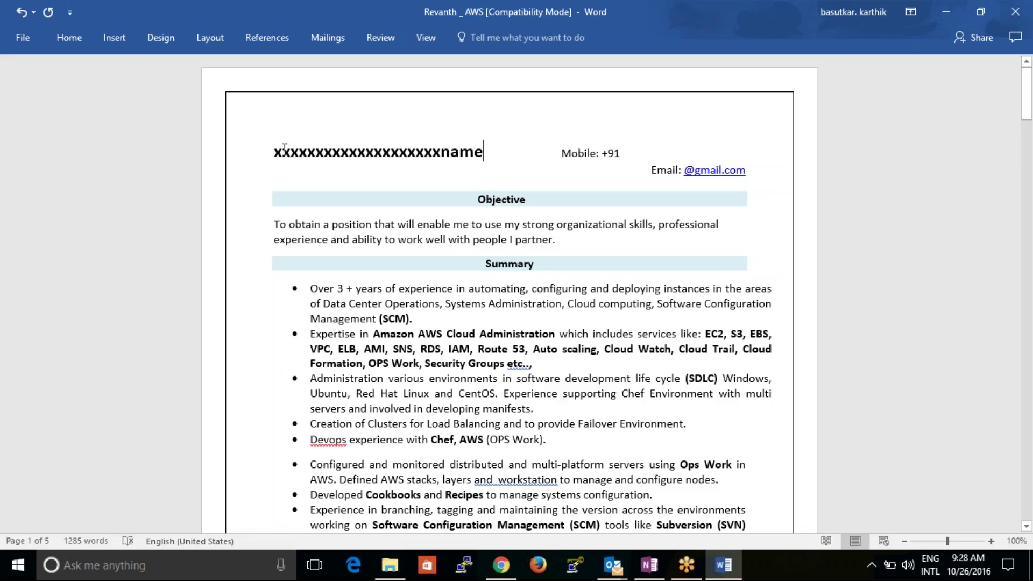
key("BackSpace")
key("Left")
key("Left")
key("Left")
key("Left")
key("Left")
key("Left")
key("Left")
key("Left")
key("Left")
key("BackSpace")
key("BackSpace")
key("BackSpace")
key("BackSpace")
key("BackSpace")
key("BackSpace")
key("BackSpace")
key("BackSpace")
key("BackSpace")
key("BackSpace")
key("BackSpace")
key("End")
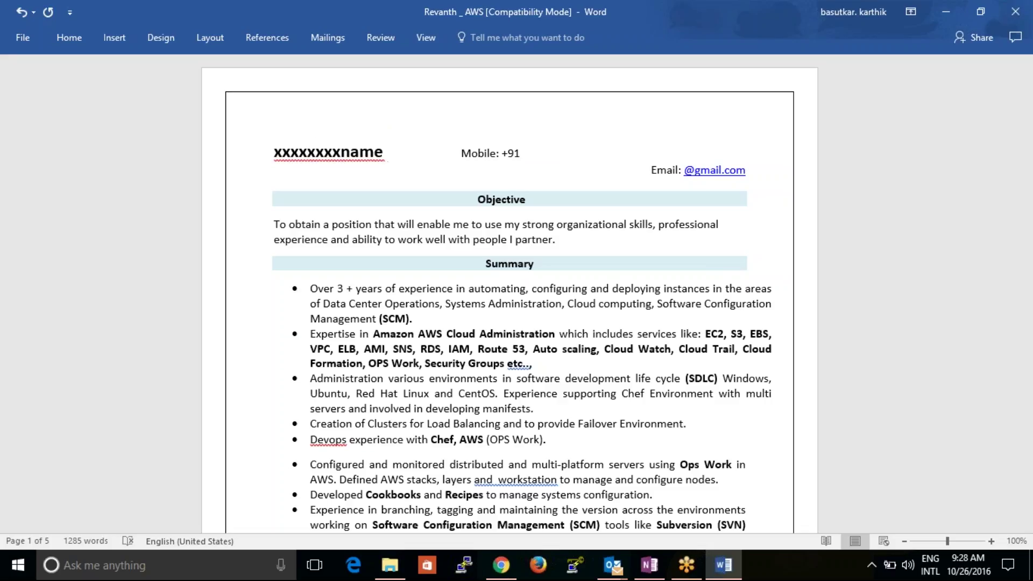
type("xxxxxxxxxxxx")
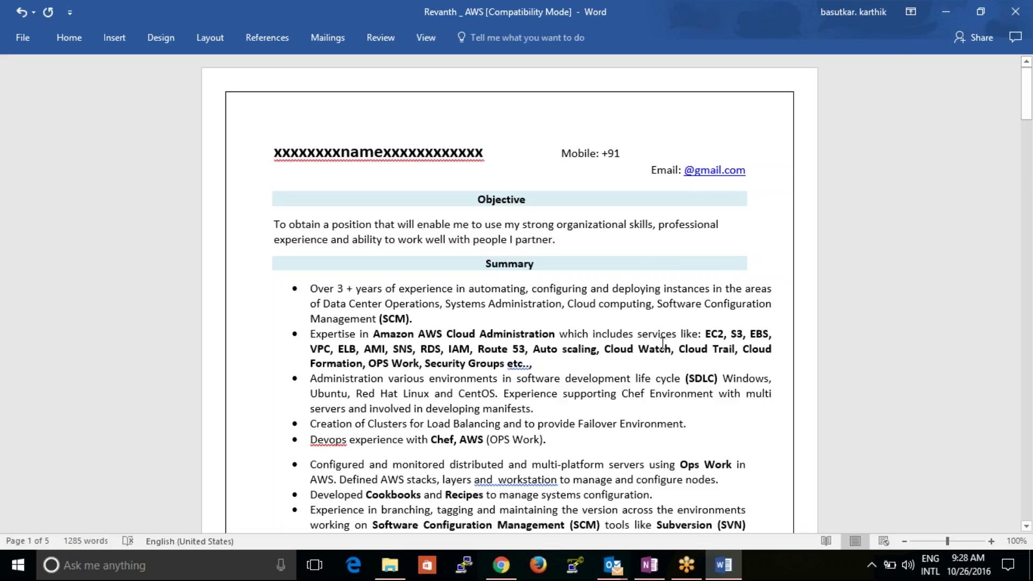
scroll(663, 343, "down", 3)
scroll(663, 342, "down", 15)
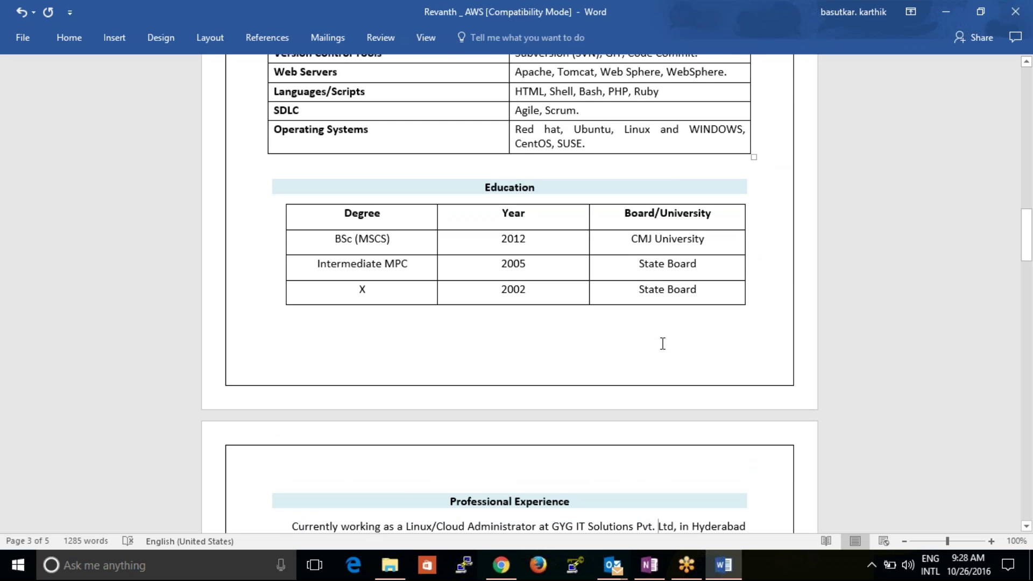
scroll(663, 343, "down", 5)
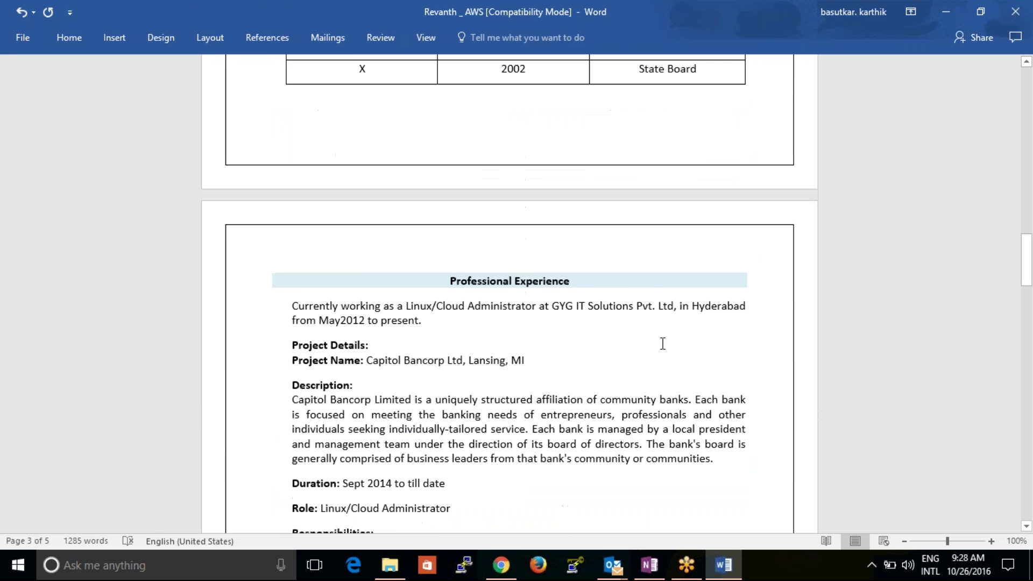
scroll(663, 344, "down", 2)
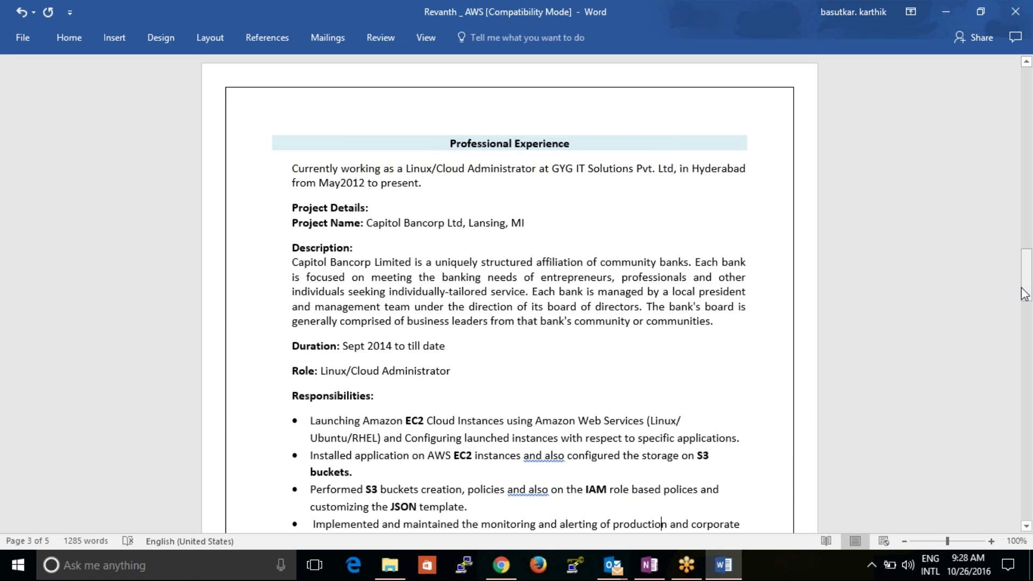
left_click_drag(1027, 293, 1012, 499)
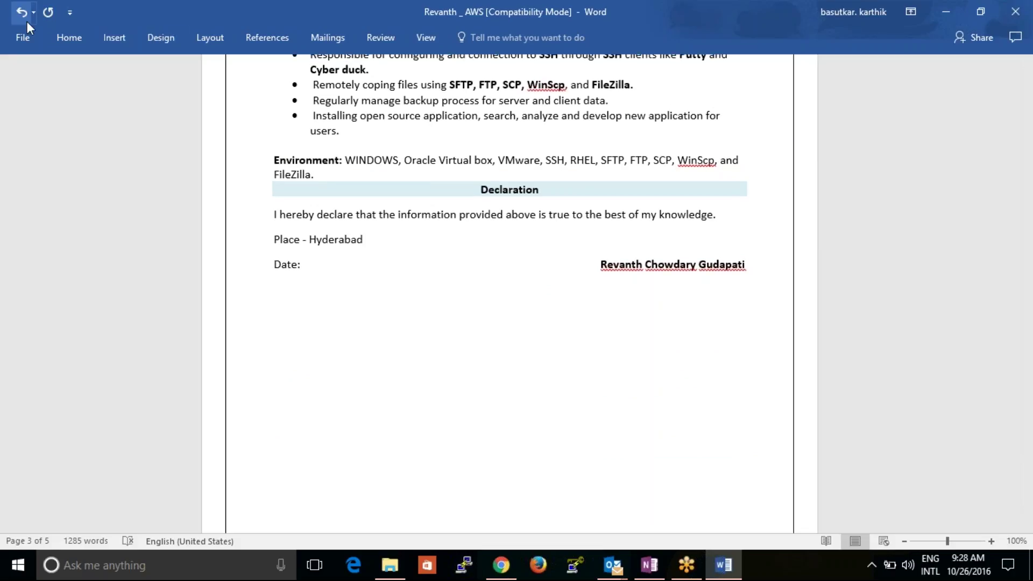
- Save the resume to Documents as Word document 'sample resume', accepting the format upgrade
left_click(29, 33)
left_click(33, 187)
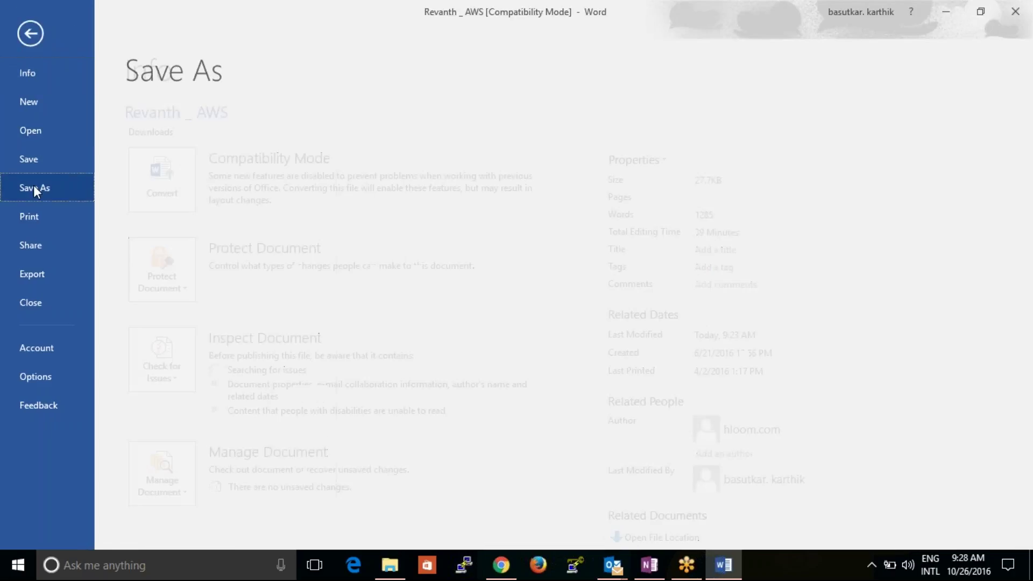
left_click(195, 168)
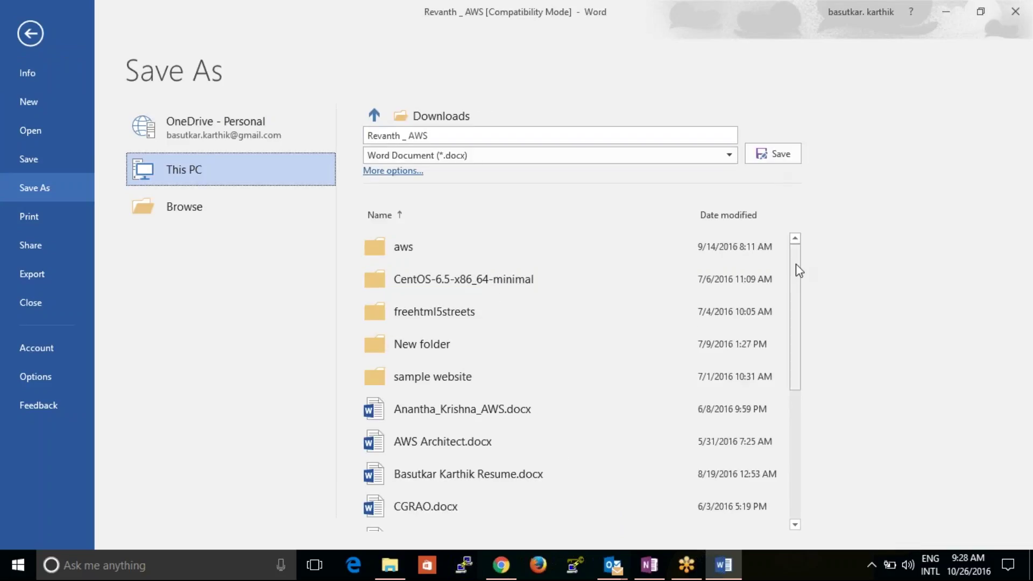
left_click_drag(796, 266, 745, 263)
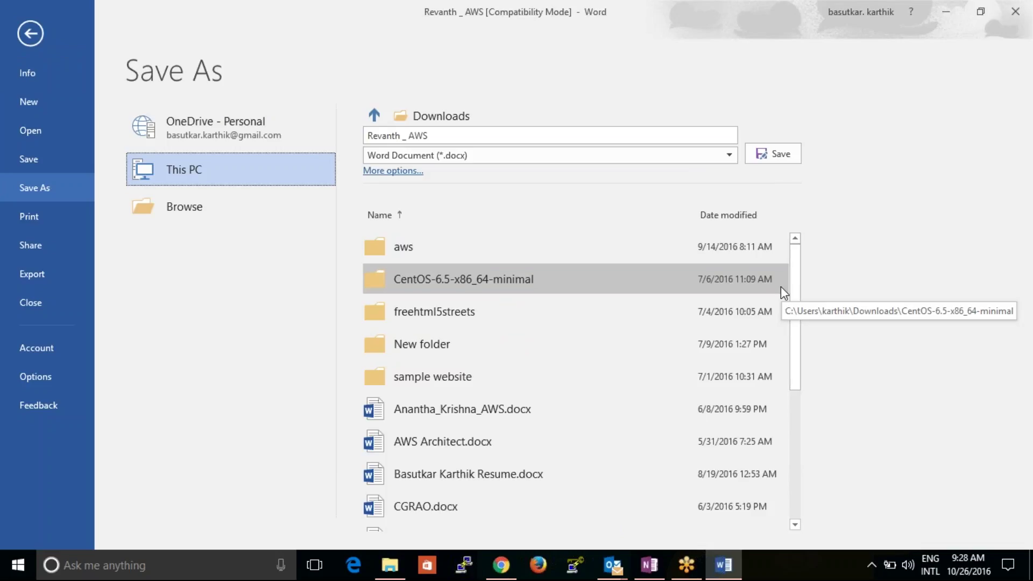
left_click(569, 130)
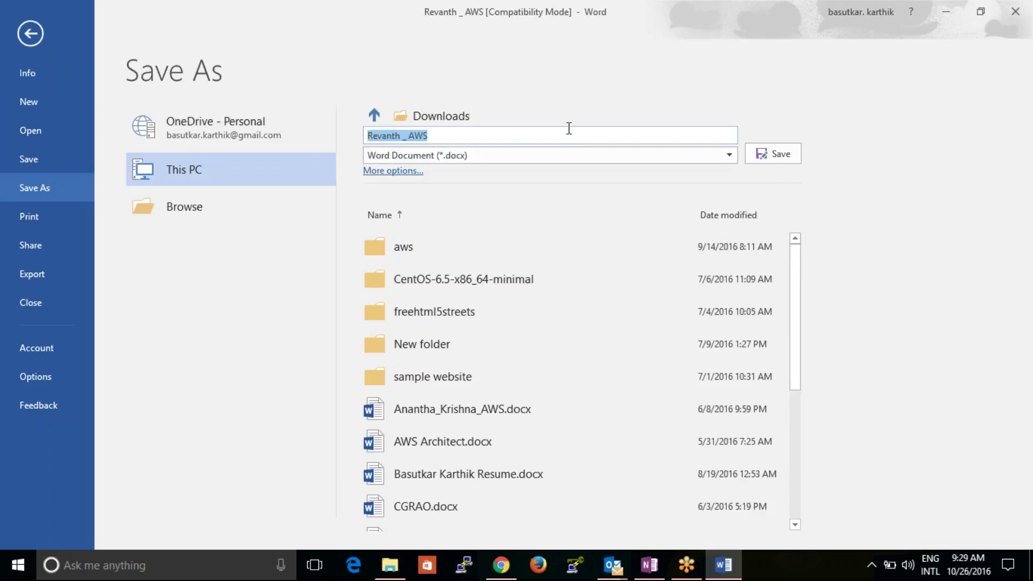
left_click(519, 129)
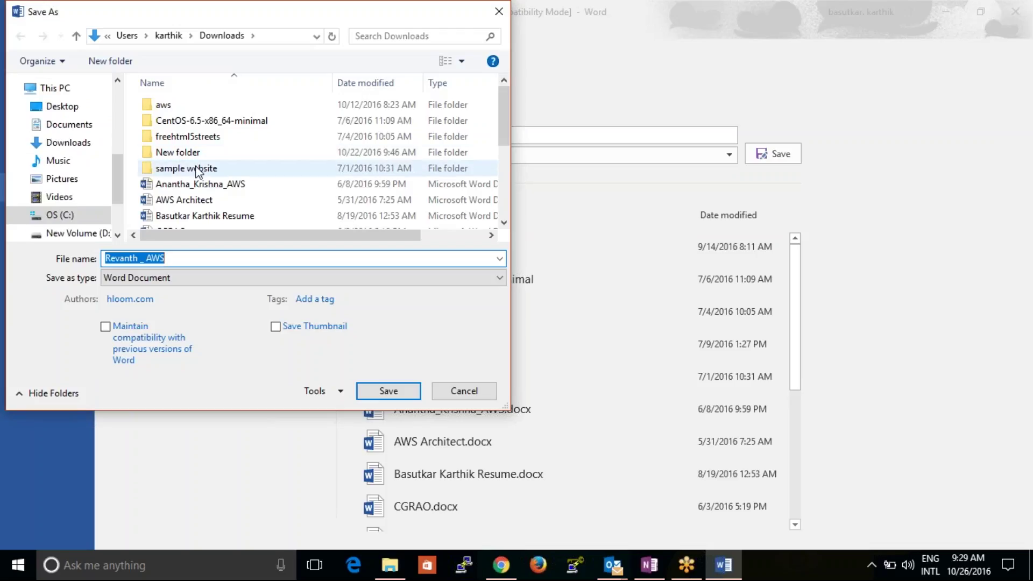
left_click(69, 125)
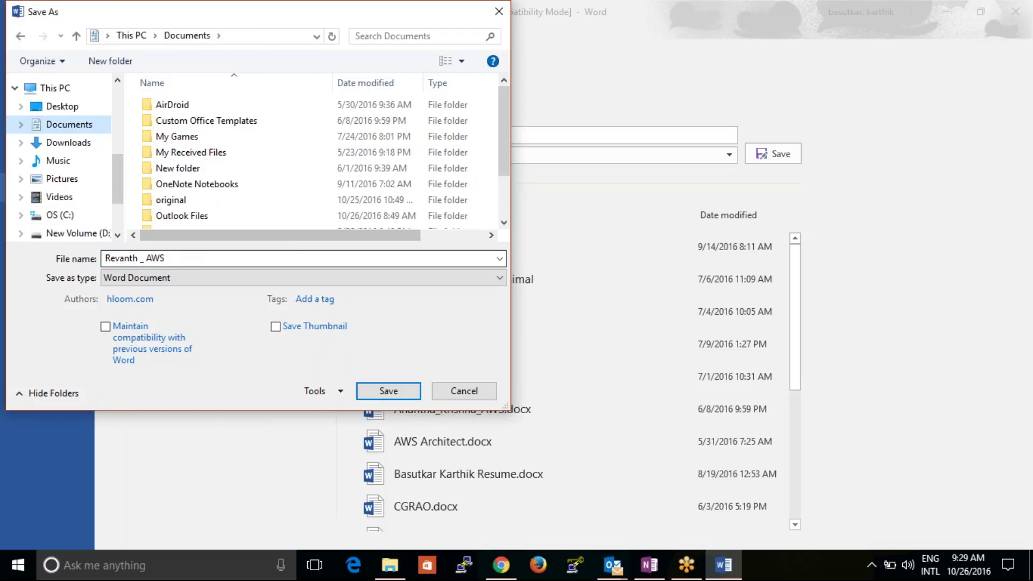
type("sampl")
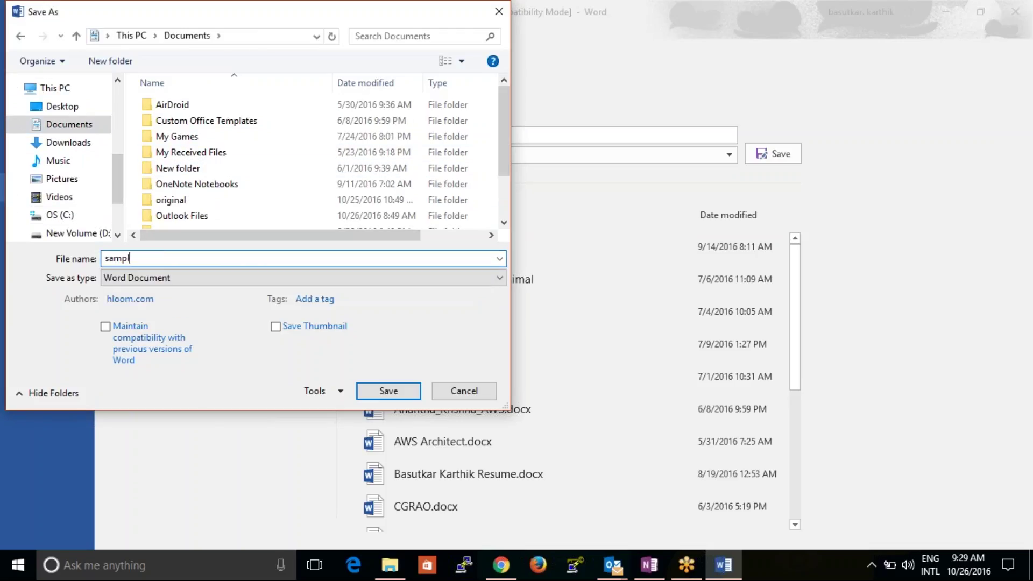
type("e resume")
left_click(389, 393)
left_click(589, 323)
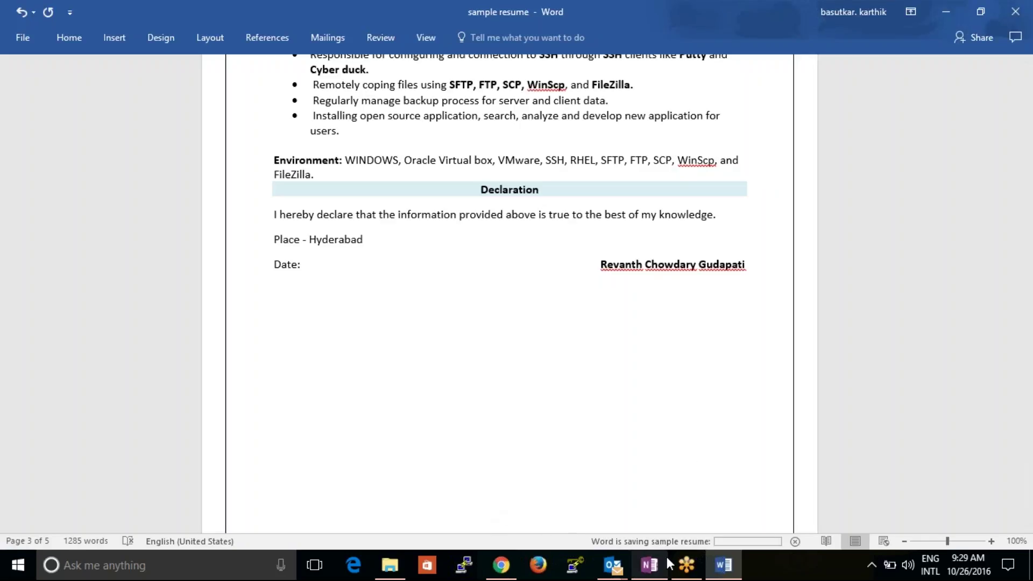
- Attach sample resume.docx to the 'resume sample' draft, send it, and start a new email
left_click(613, 565)
left_click(694, 500)
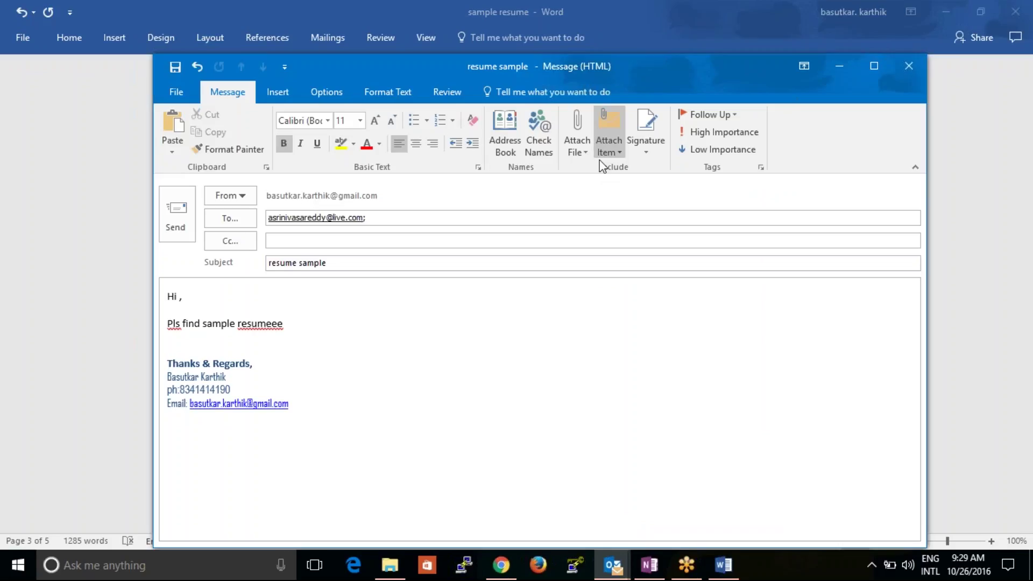
left_click(581, 150)
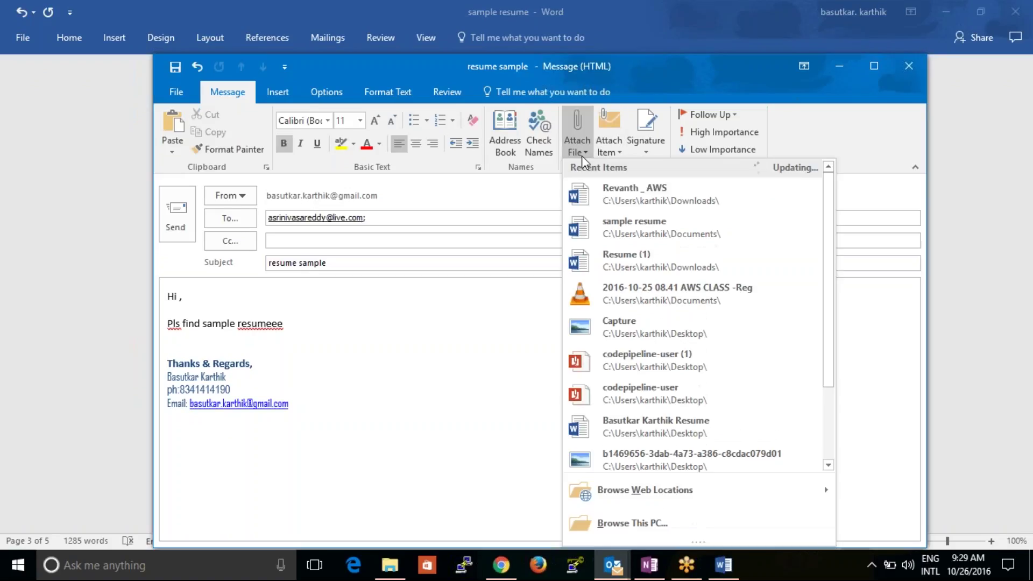
left_click(614, 232)
left_click(344, 241)
left_click(175, 231)
left_click(613, 565)
left_click(18, 81)
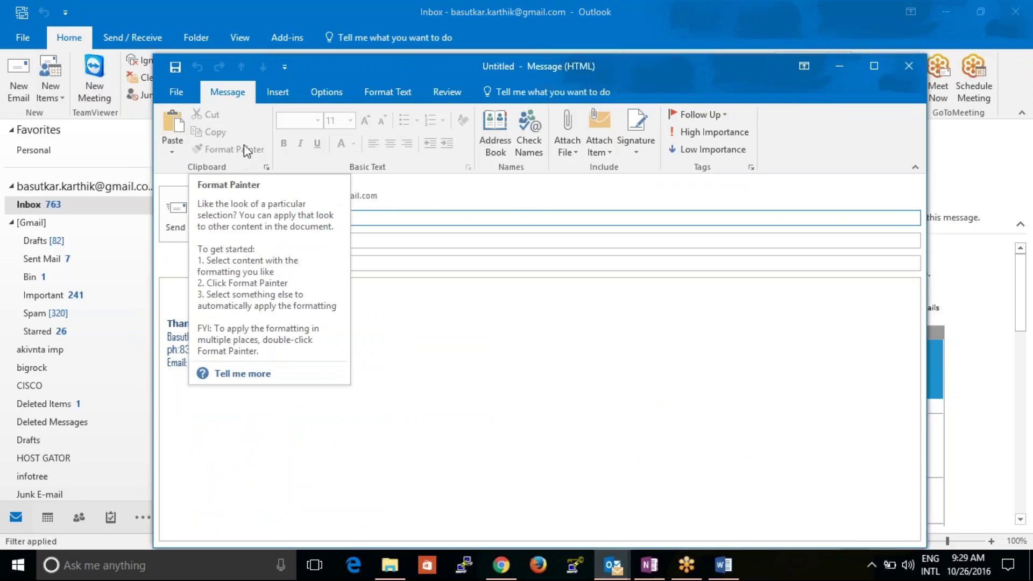
- Address the new message to the suggested contact and attach sample resume.docx
type("upe")
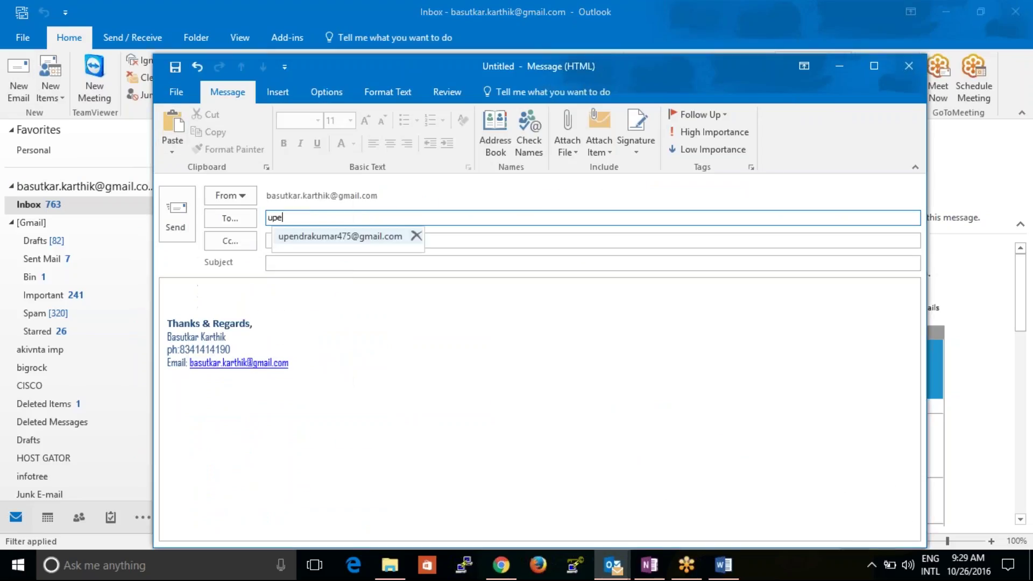
key("Return")
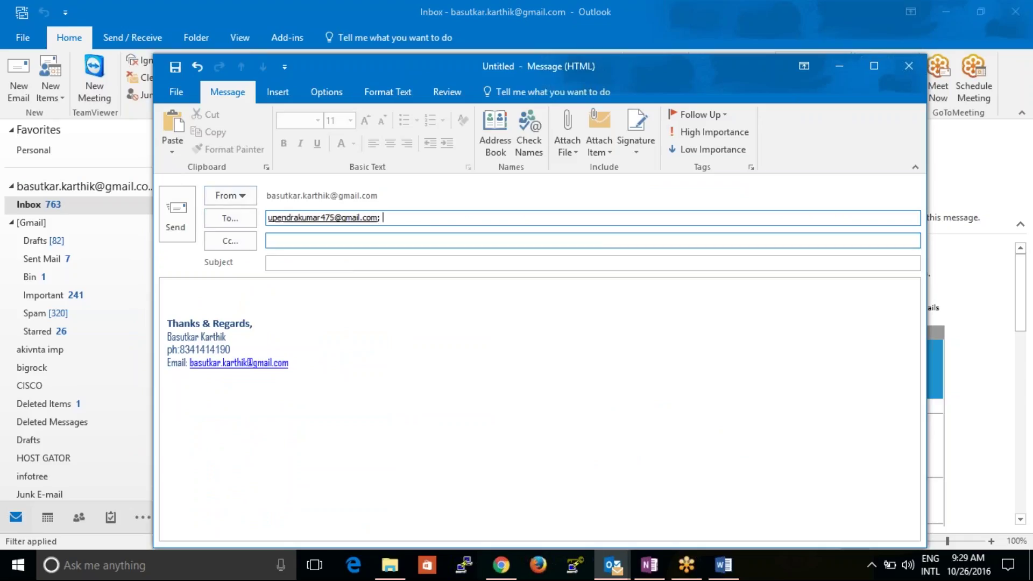
left_click(237, 290)
left_click(292, 260)
key("Tab")
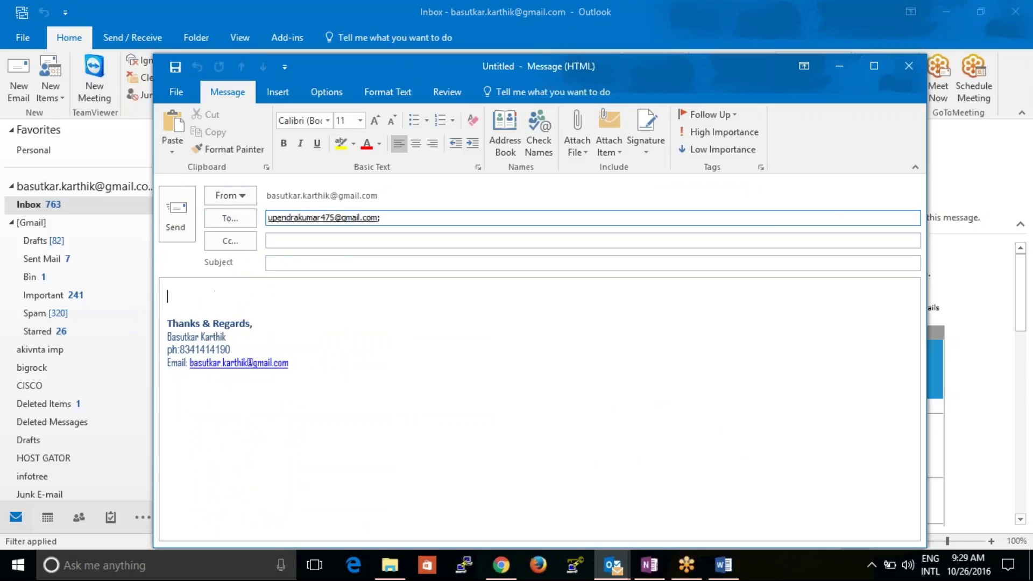
left_click(577, 155)
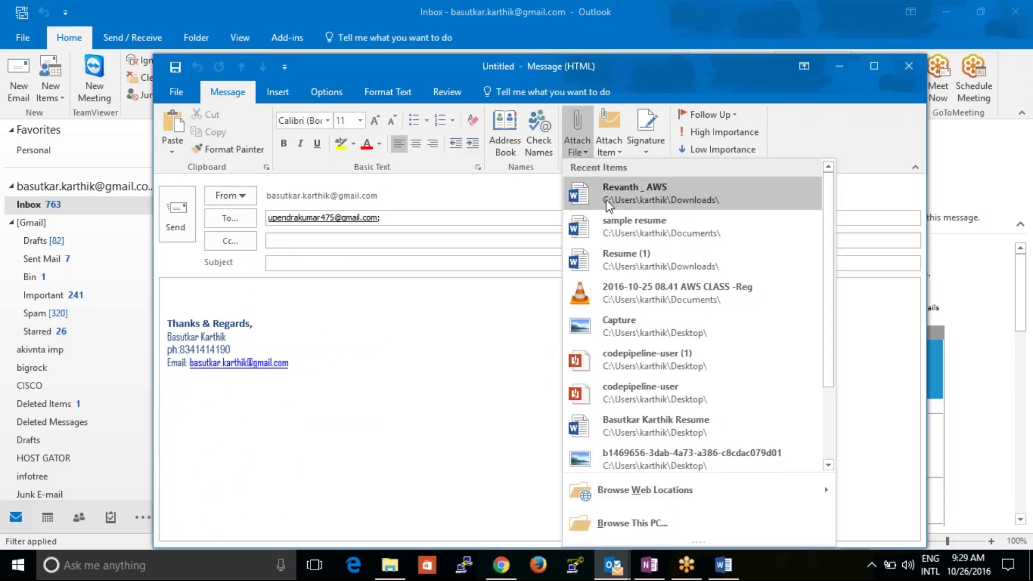
left_click(611, 234)
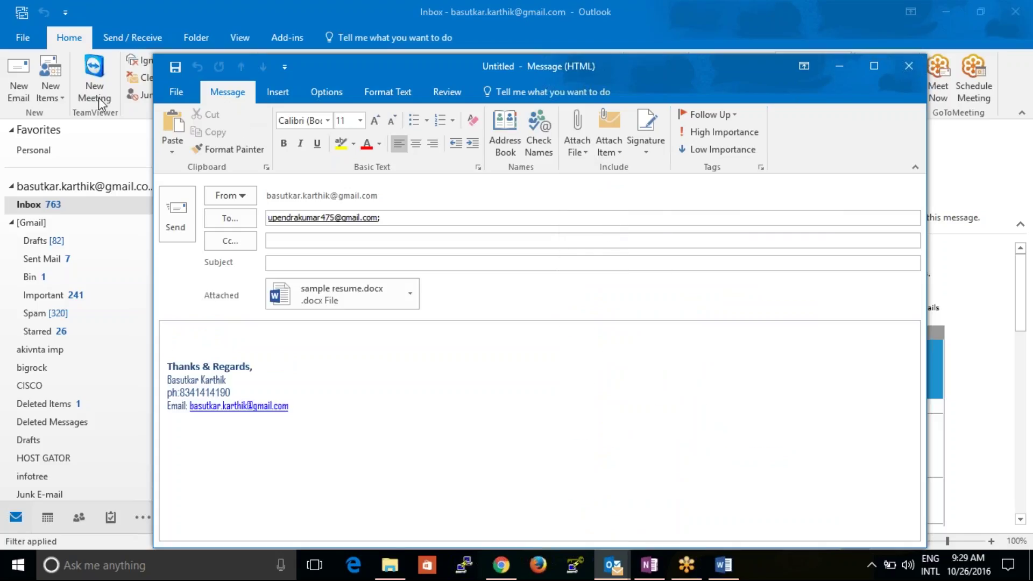
- Start another new message and address it to a second suggested contact
left_click(11, 83)
left_click(24, 88)
type("sr")
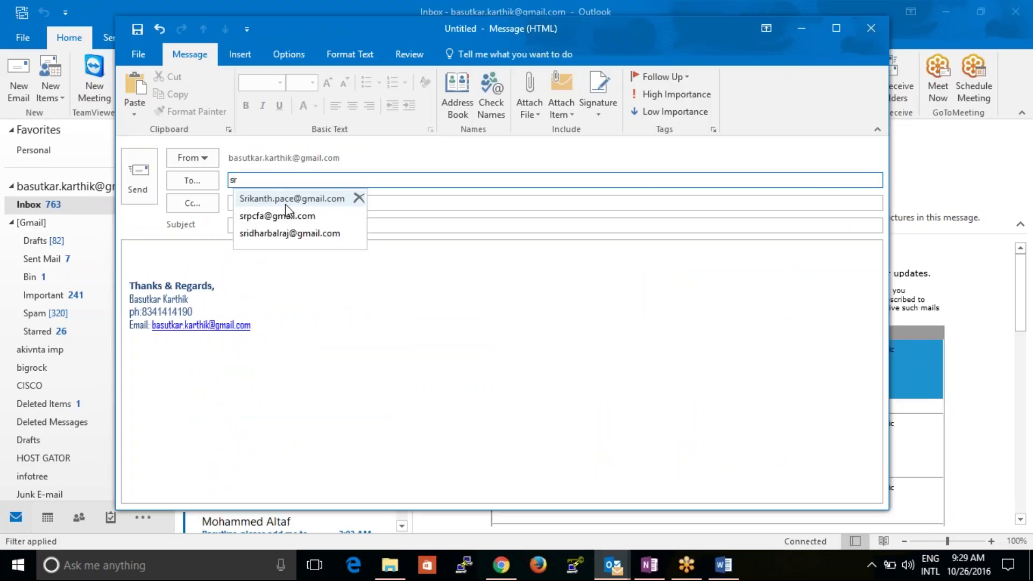
left_click(289, 200)
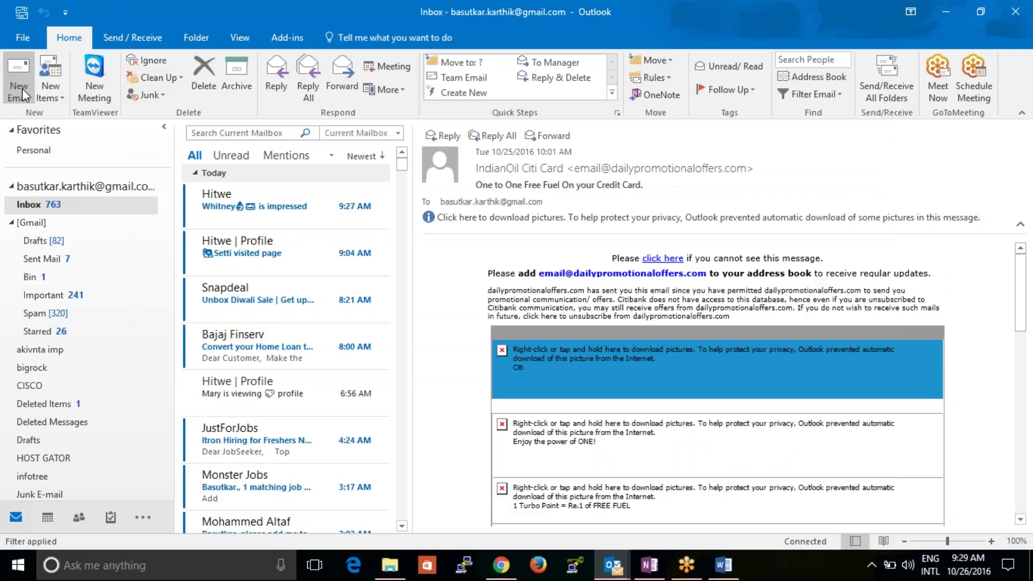
- Start a third message, checking OneNote for the contact's address before typing the recipient
left_click(23, 95)
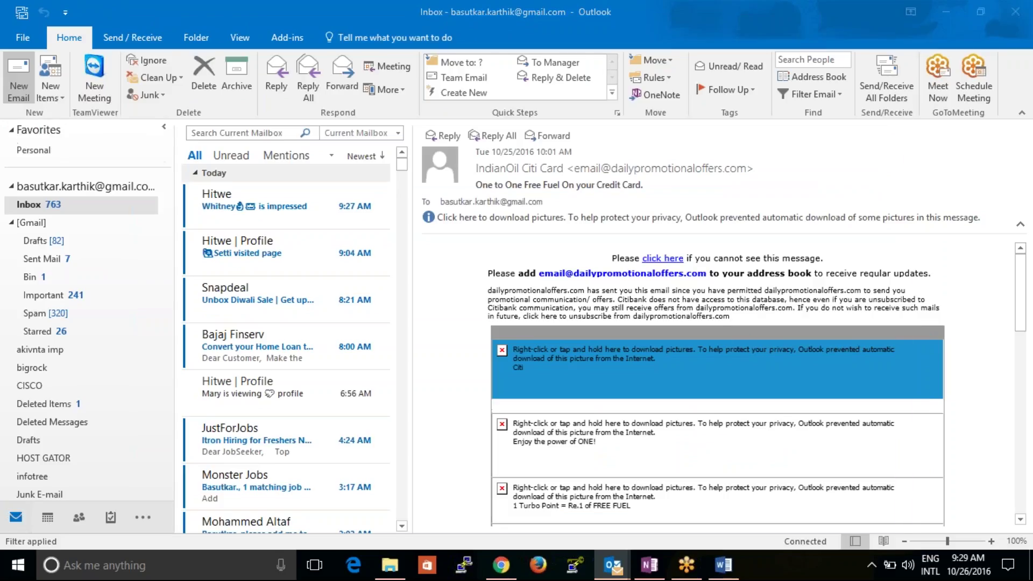
type("r")
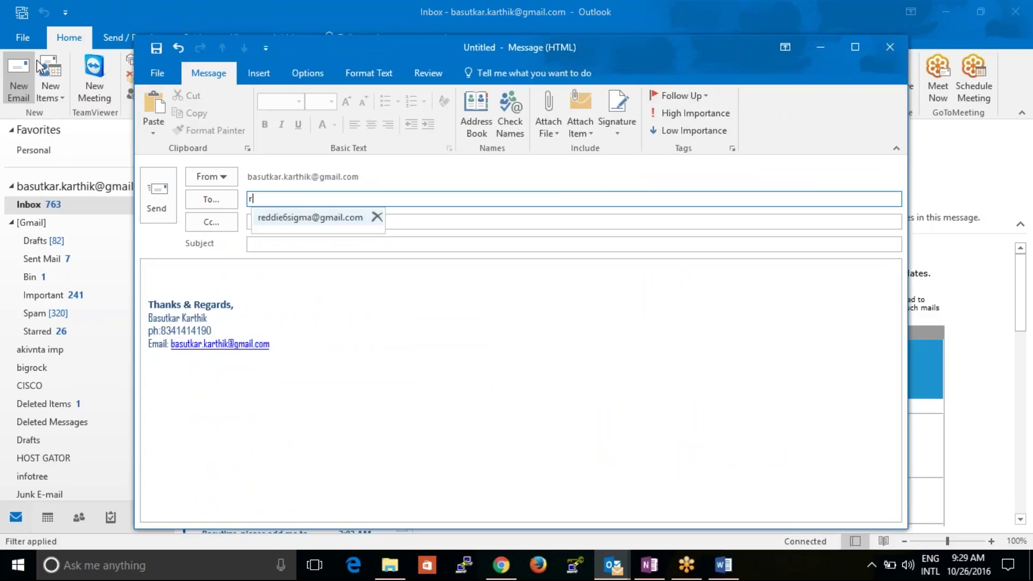
type("a")
key("BackSpace")
key("BackSpace")
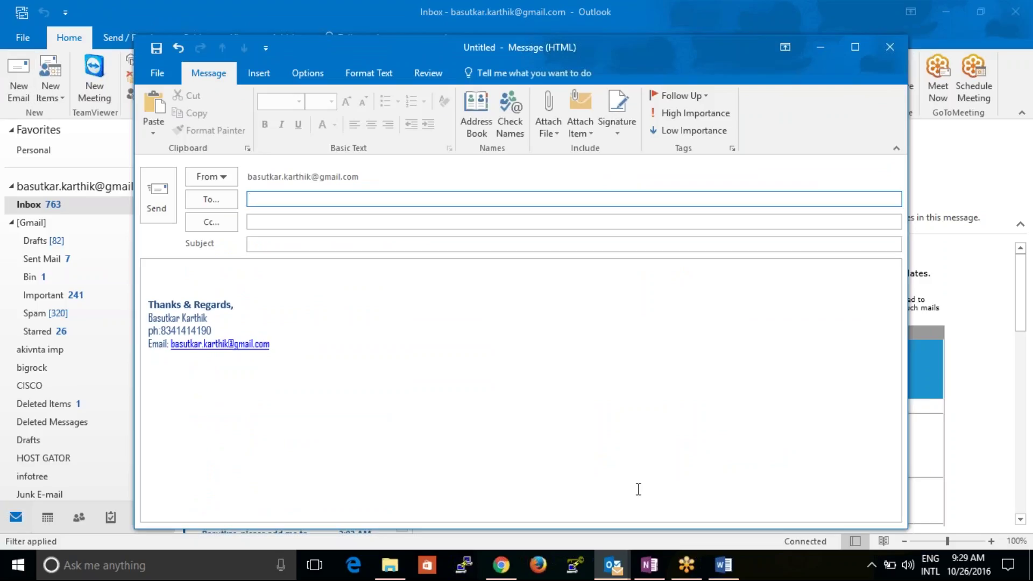
left_click(650, 565)
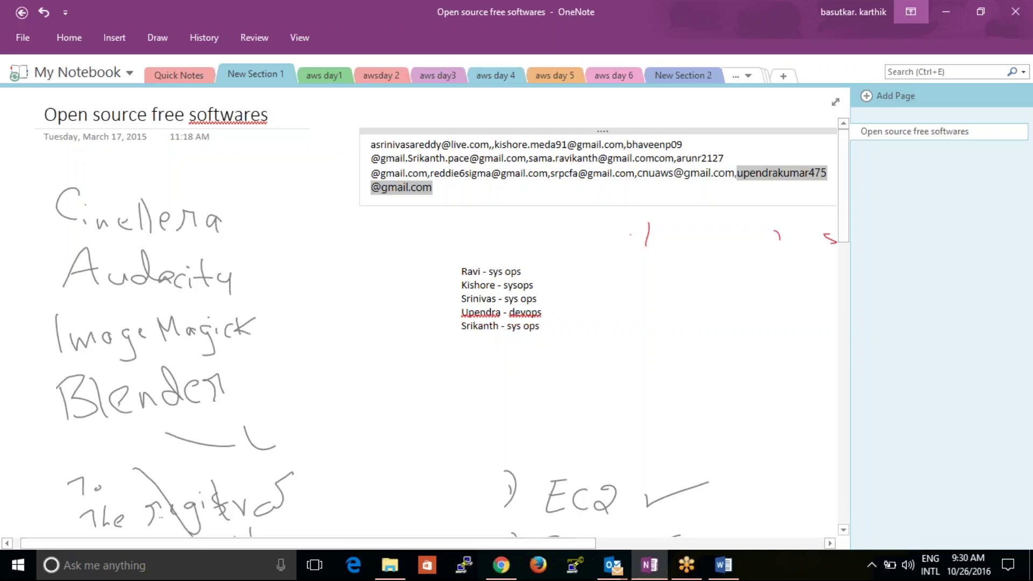
left_click(939, 10)
type("sama")
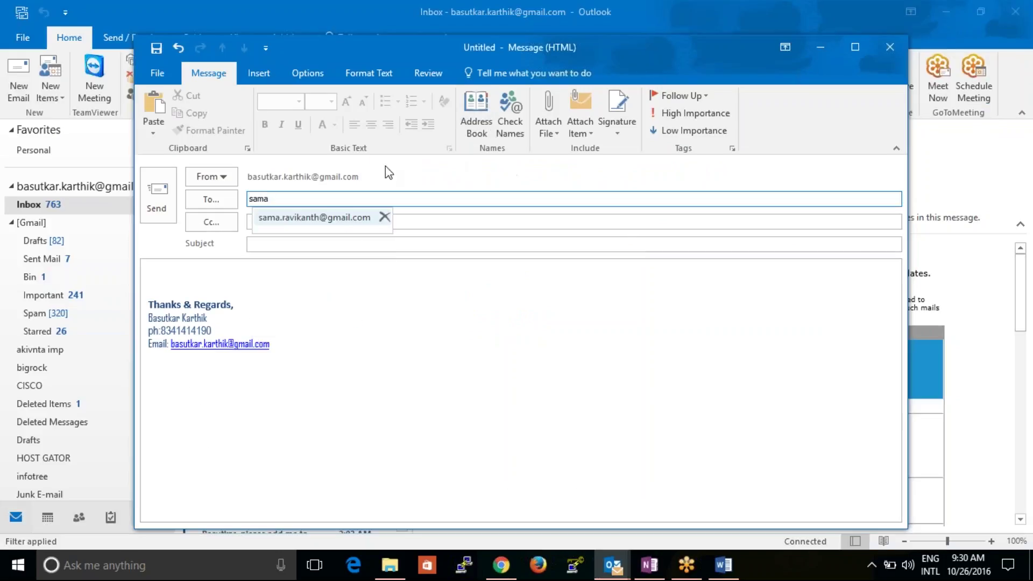
- Resolve the suggested recipient and attach sample resume.docx
left_click(361, 218)
left_click(548, 129)
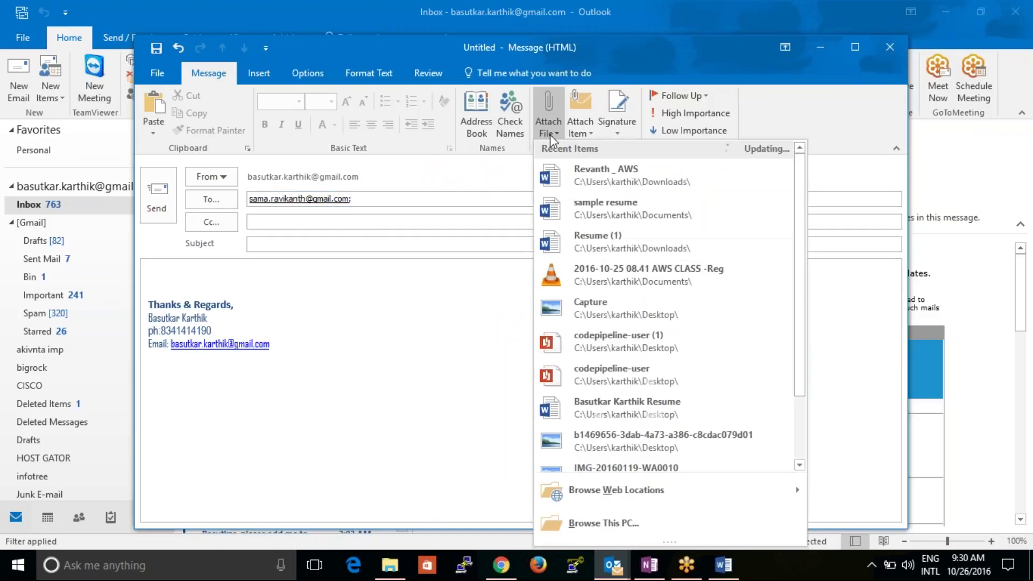
left_click(575, 203)
- Write 'Hi,' and 'Pls find the resume sample one modify it & revert back with changes done on it', then copy it
left_click(221, 321)
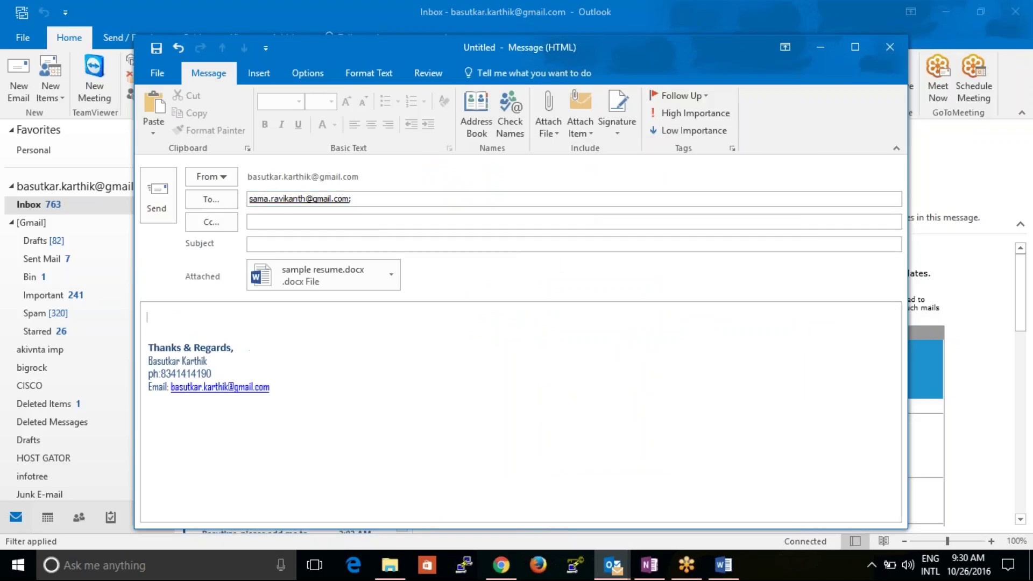
type("Hi,")
key("Return")
key("Return")
type("Pls find")
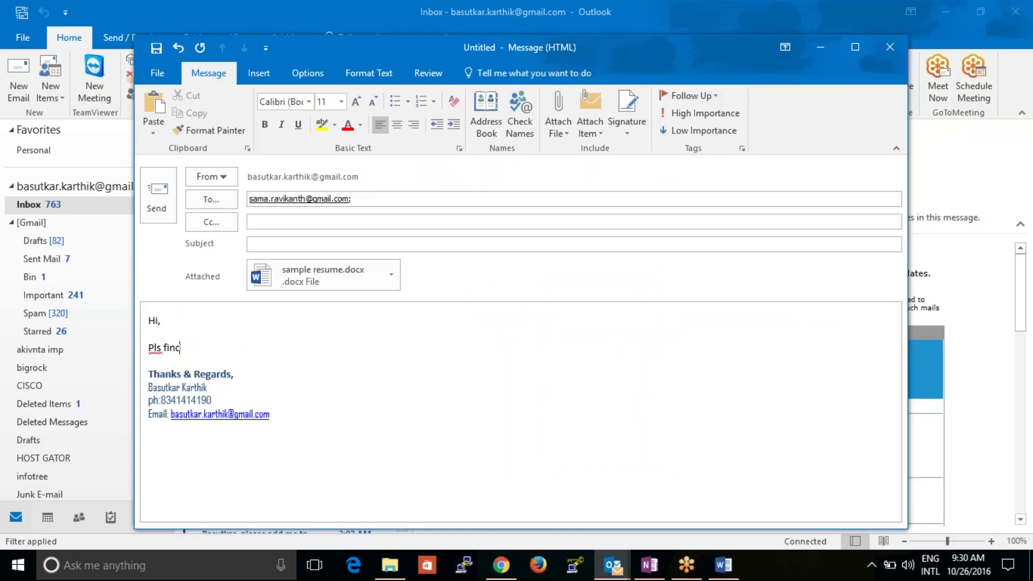
type(" the resume sample one m")
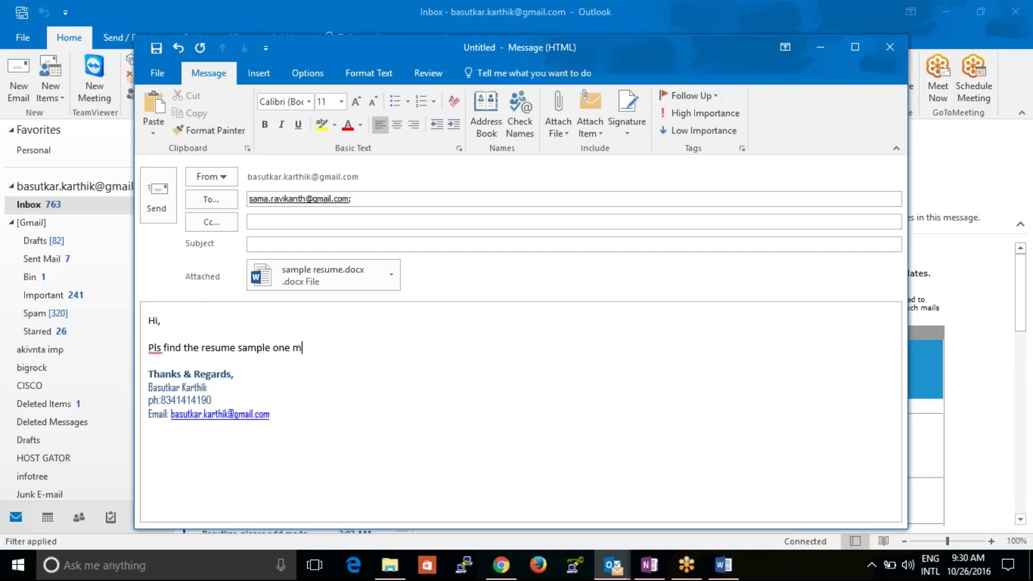
type("odify it & revert back w")
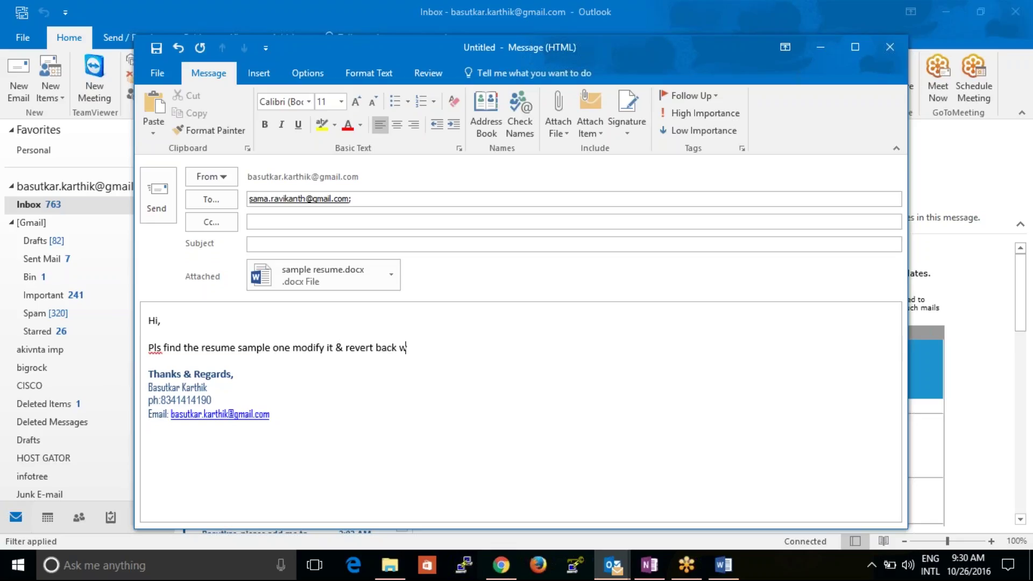
type("ith changes done on it.")
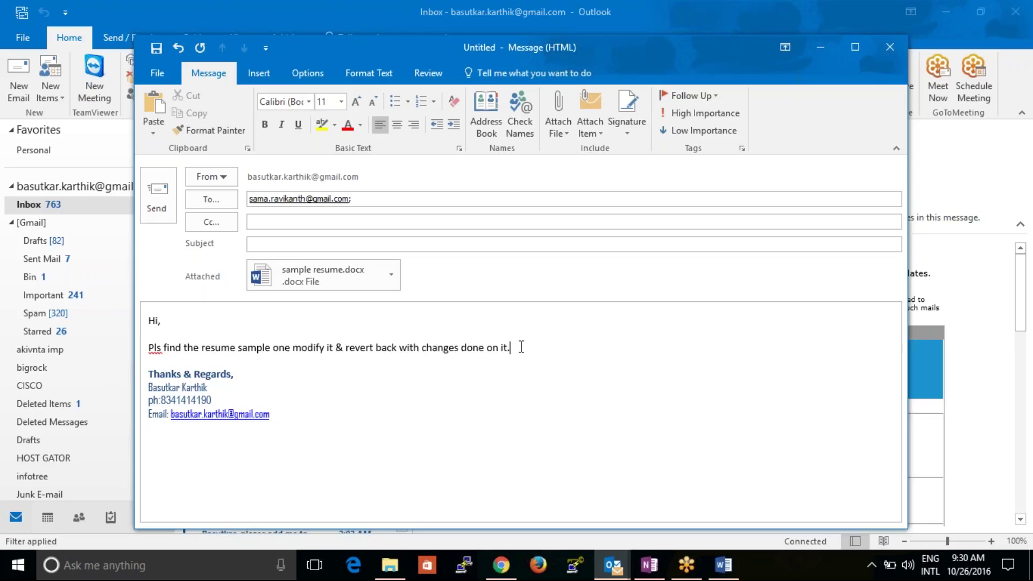
left_click_drag(515, 347, 148, 320)
key("ctrl+c")
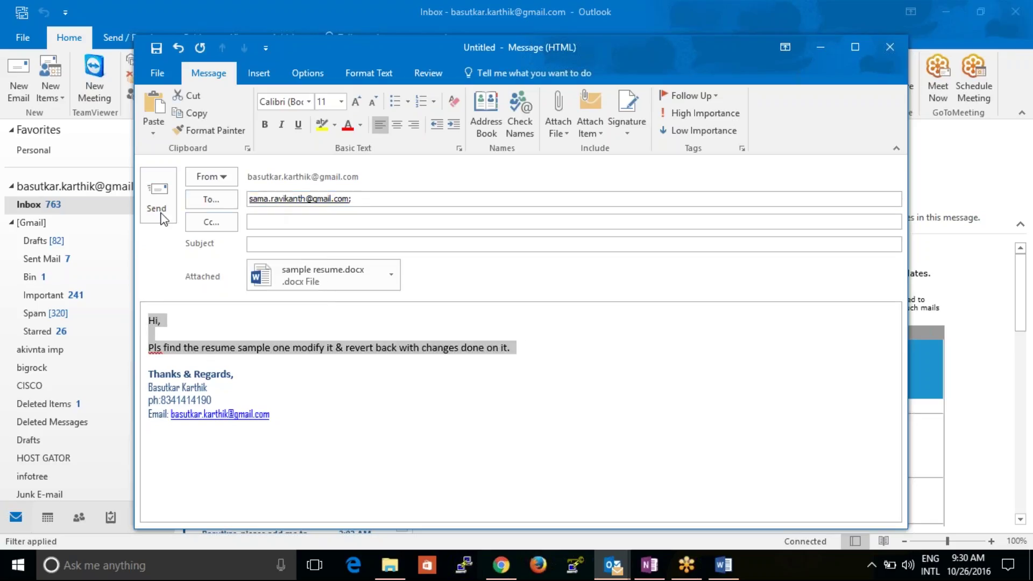
- Enter the subject 'Sample Resume' and send the message
left_click(282, 248)
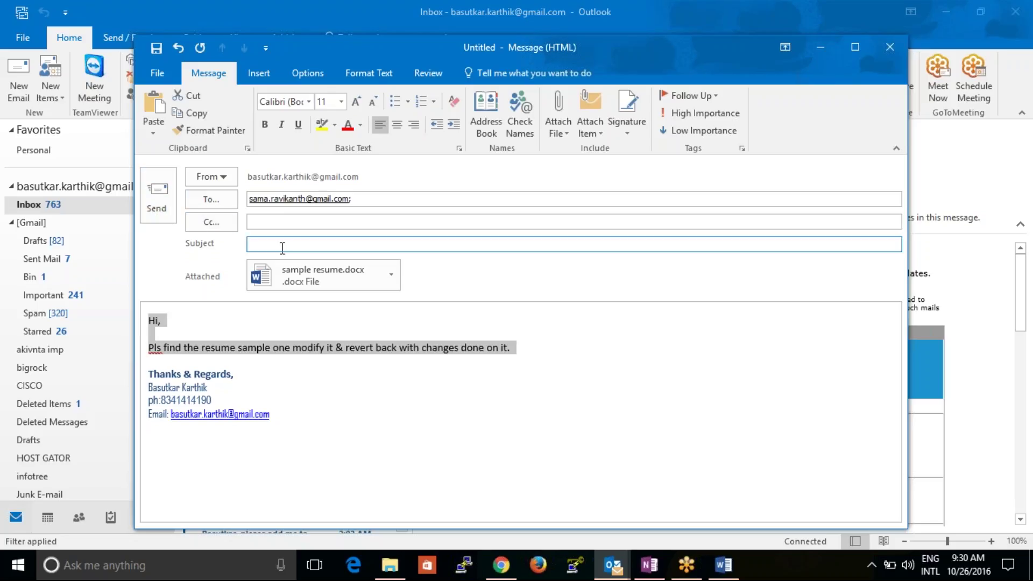
type("Sample R")
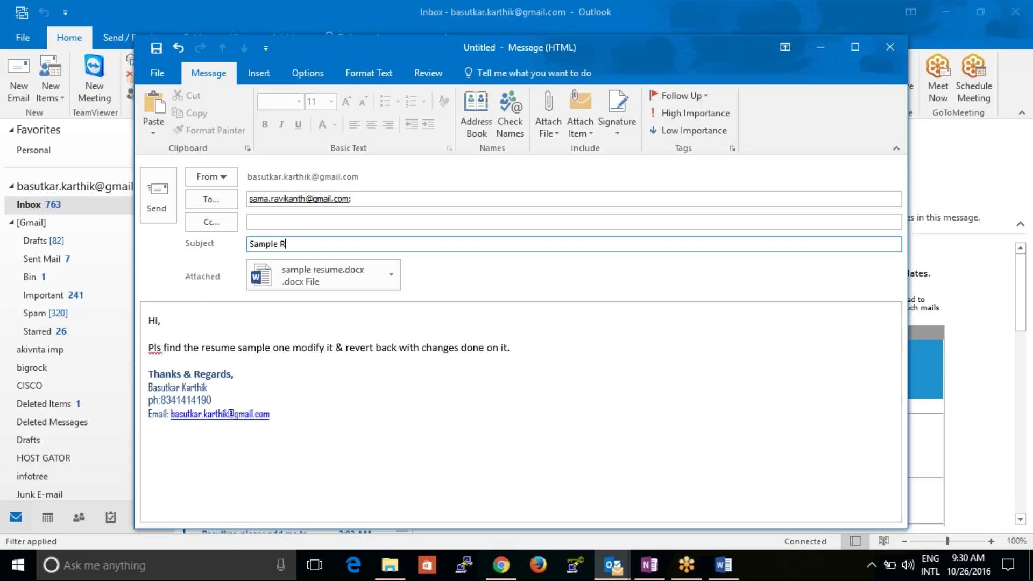
type("esume")
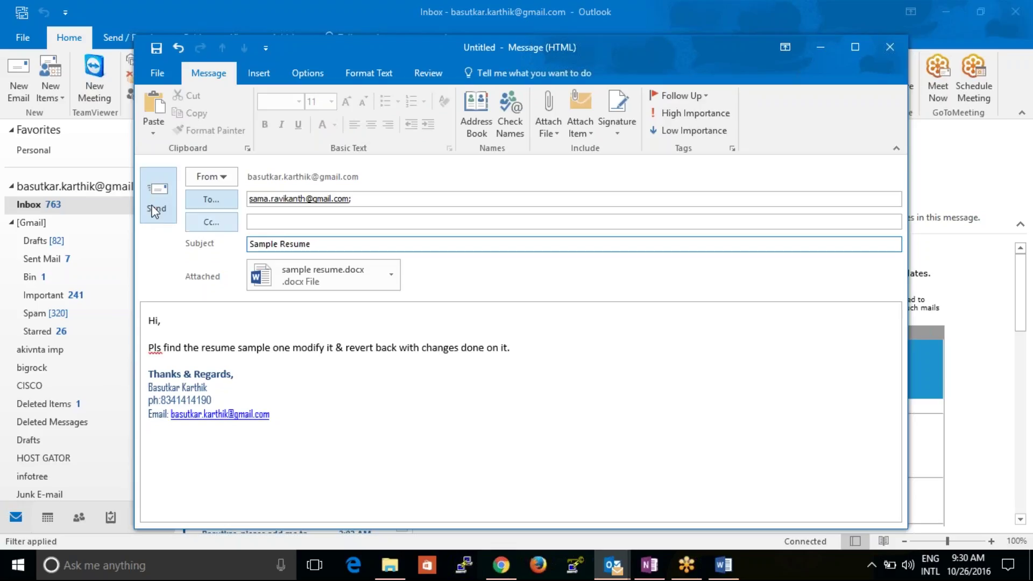
left_click(156, 194)
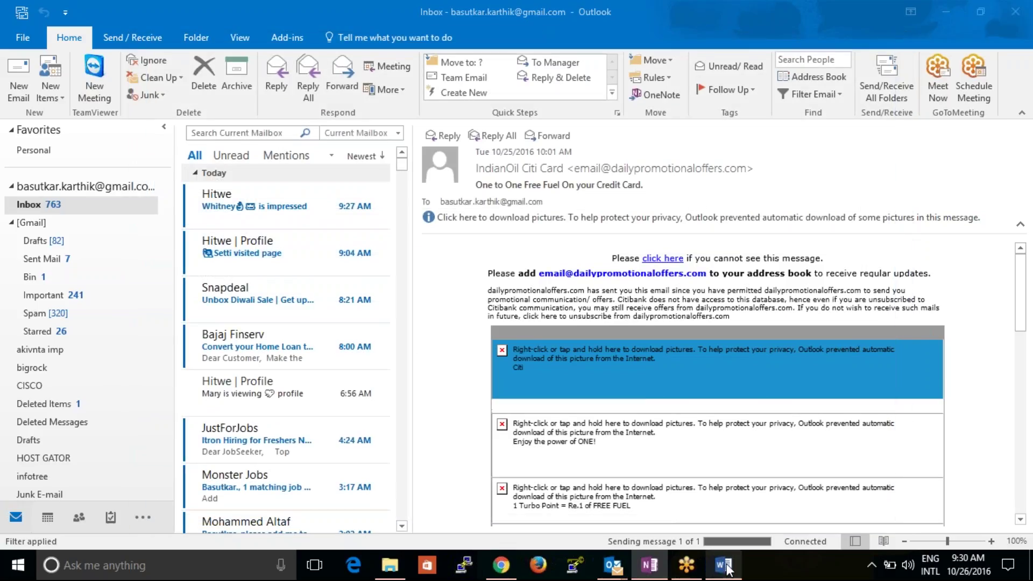
- Send another draft with sample resume.docx attached, the pasted request, and subject 'sample resume'
left_click(724, 565)
mouse_move(618, 569)
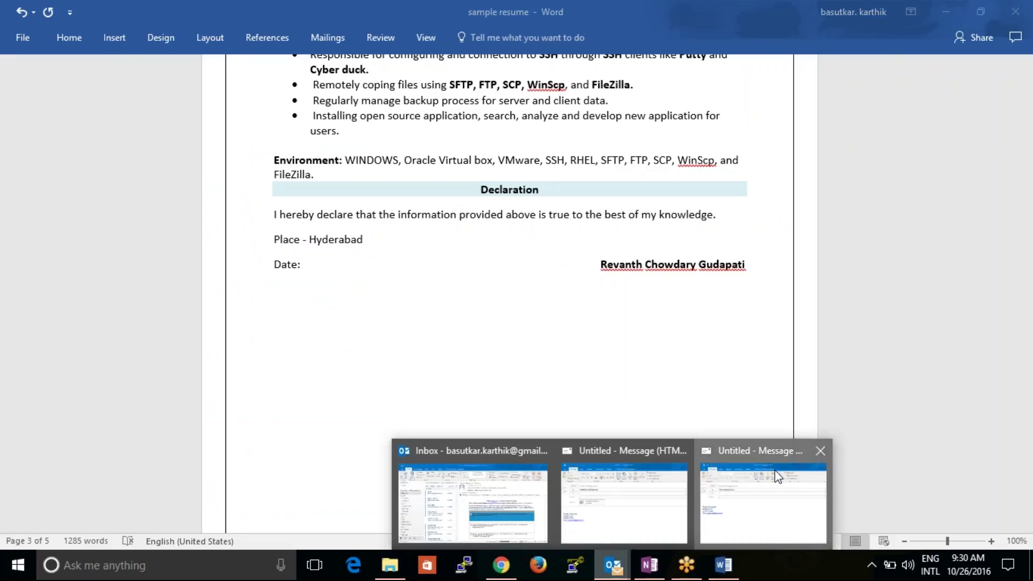
left_click(778, 476)
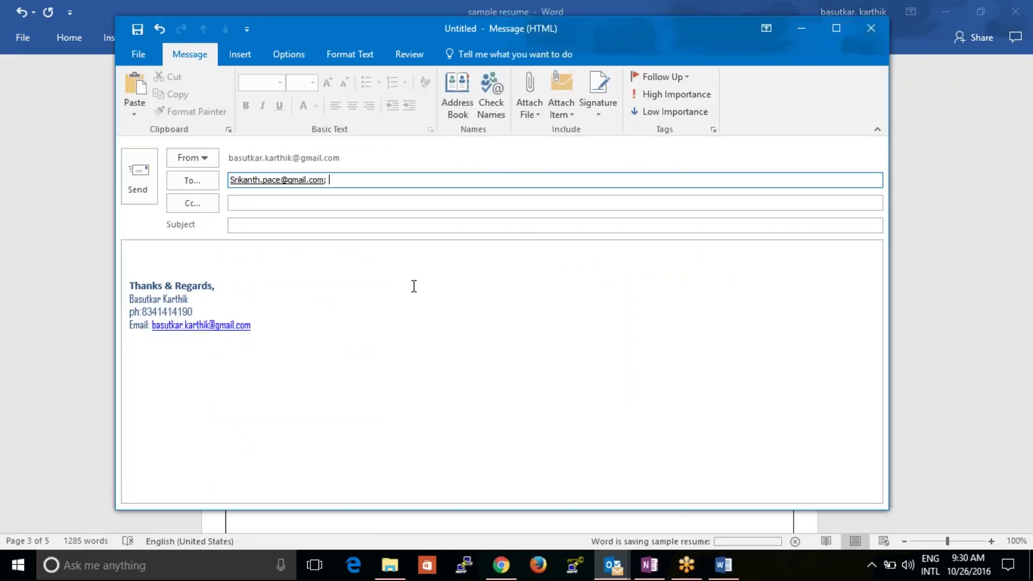
left_click(530, 108)
left_click(570, 182)
left_click(141, 297)
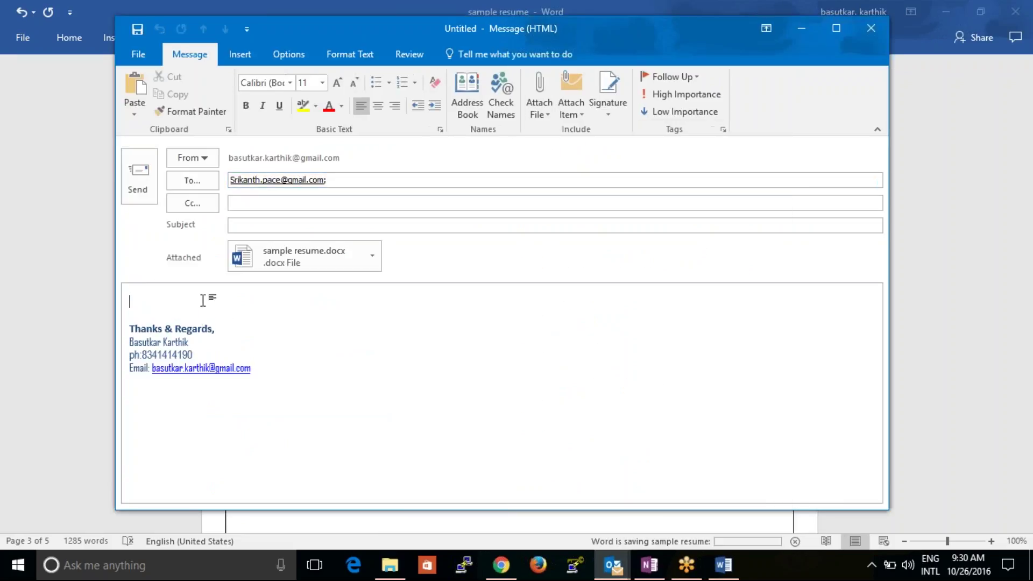
key("ctrl+v")
left_click(301, 226)
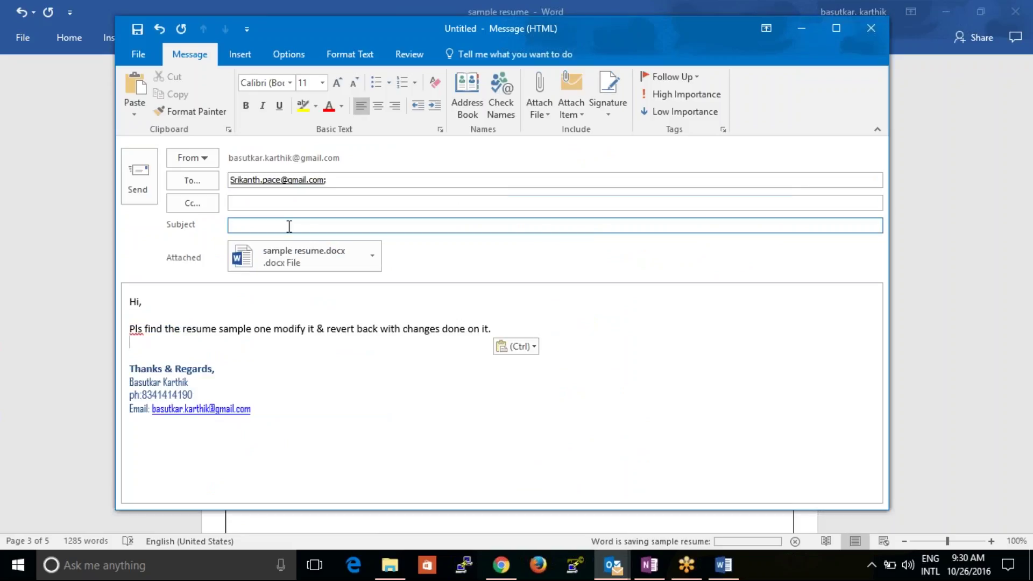
type("sample")
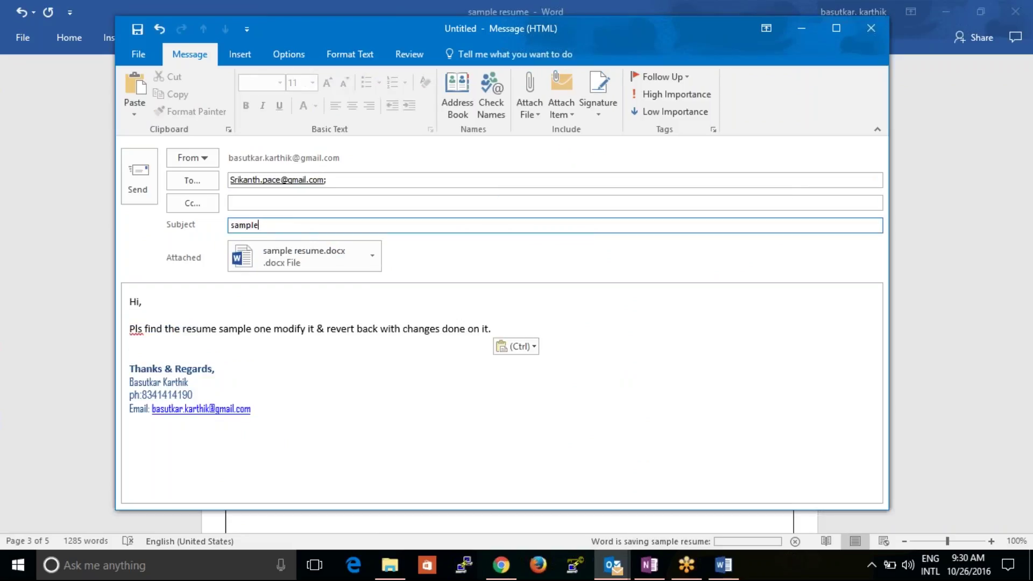
type(" resume")
left_click(150, 192)
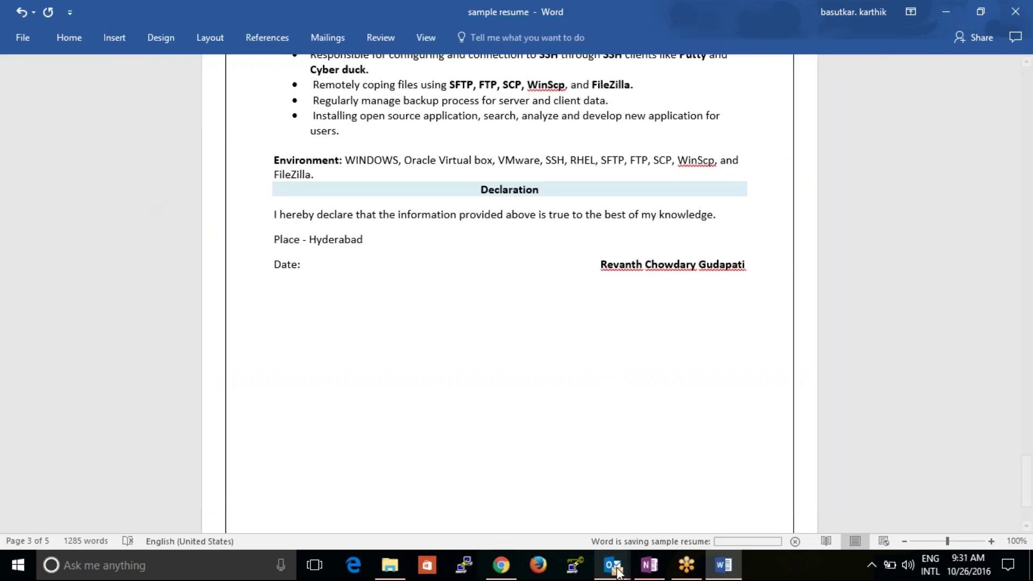
- Send the last draft with the pasted request and subject 'sample resume'
mouse_move(612, 564)
left_click(667, 500)
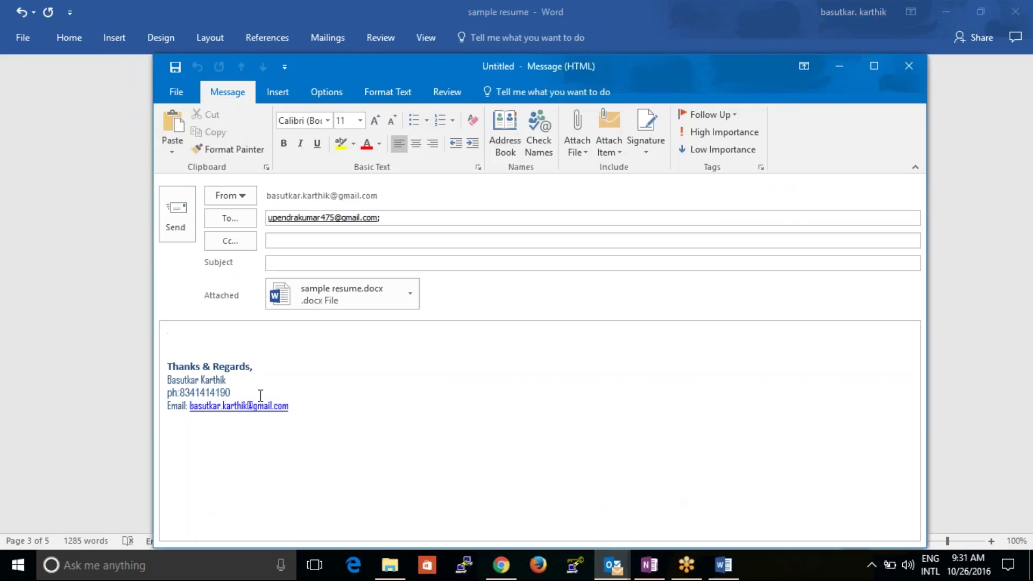
key("ctrl+v")
left_click(302, 262)
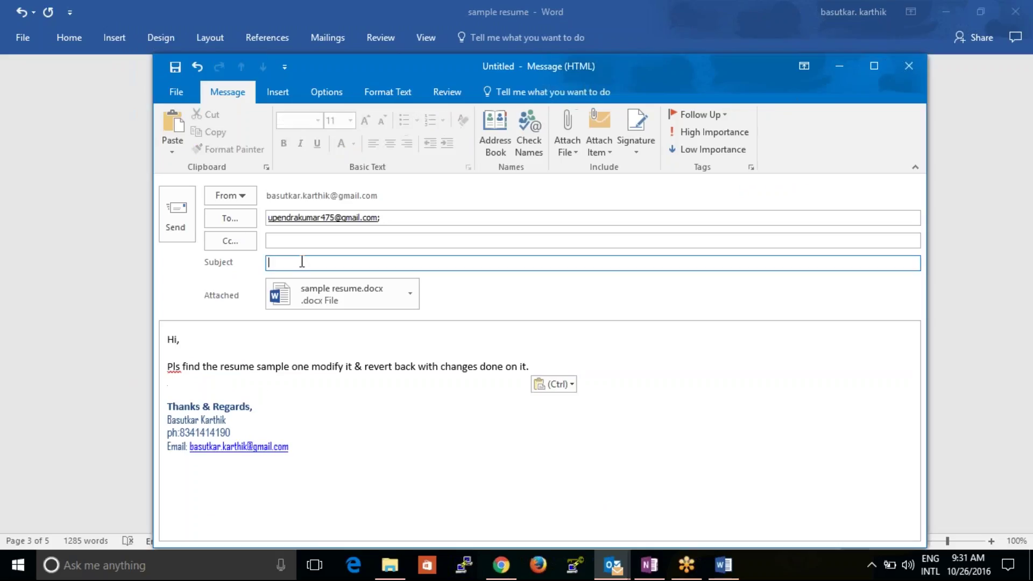
type("sample resume")
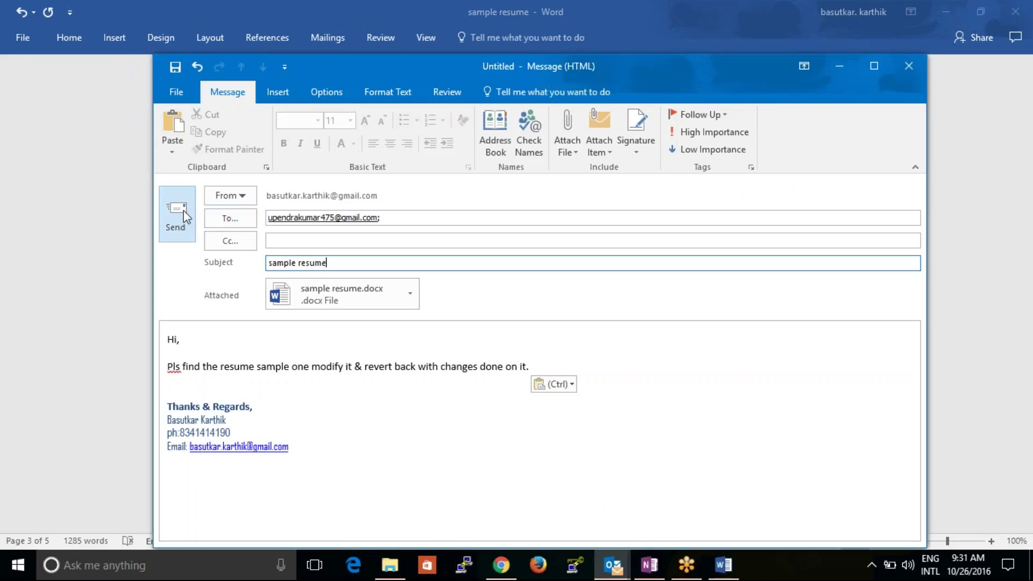
left_click(183, 215)
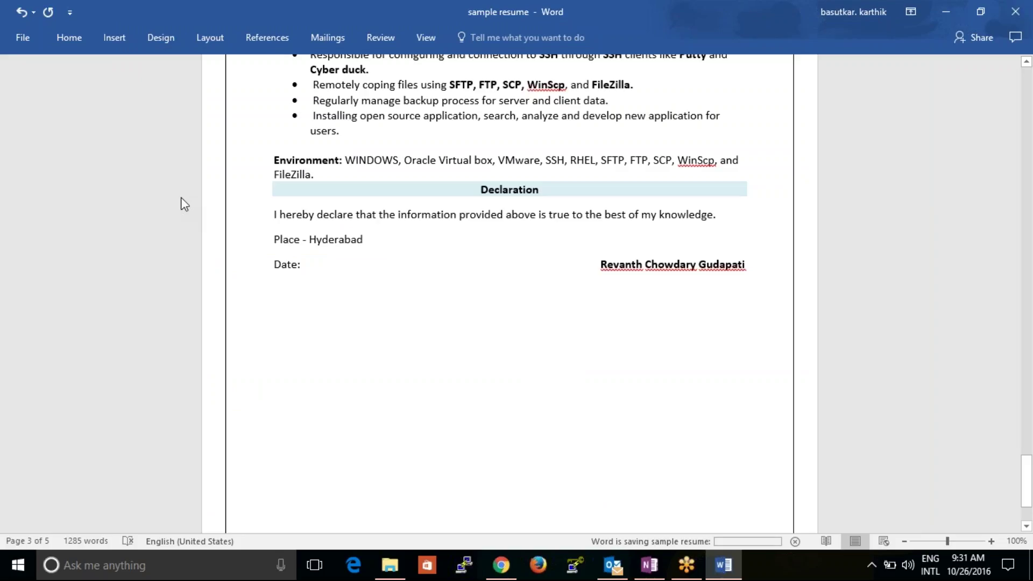
- Minimize Word, briefly restore it to select the declaration's place and date lines, then minimize again
left_click(946, 15)
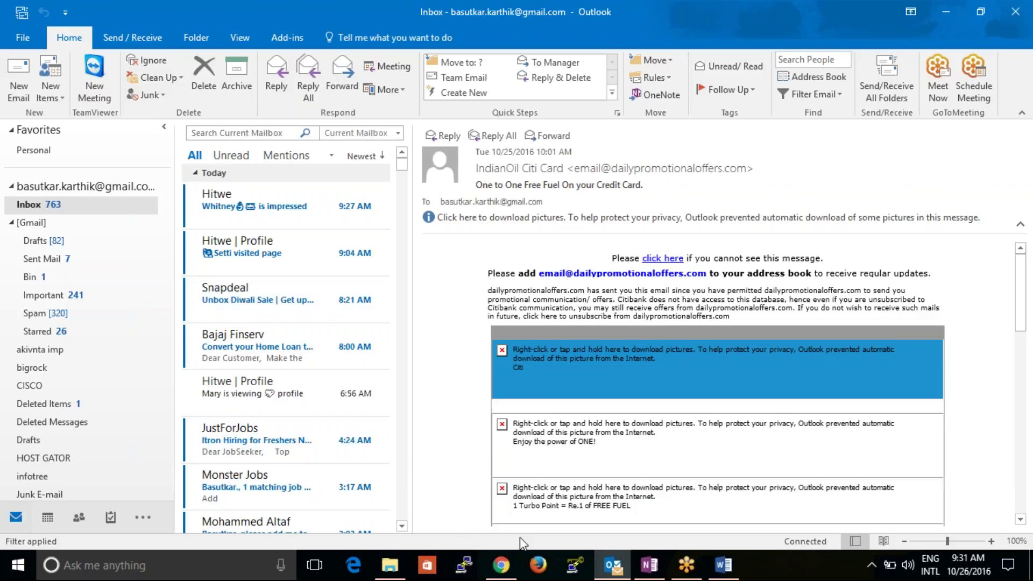
mouse_move(597, 576)
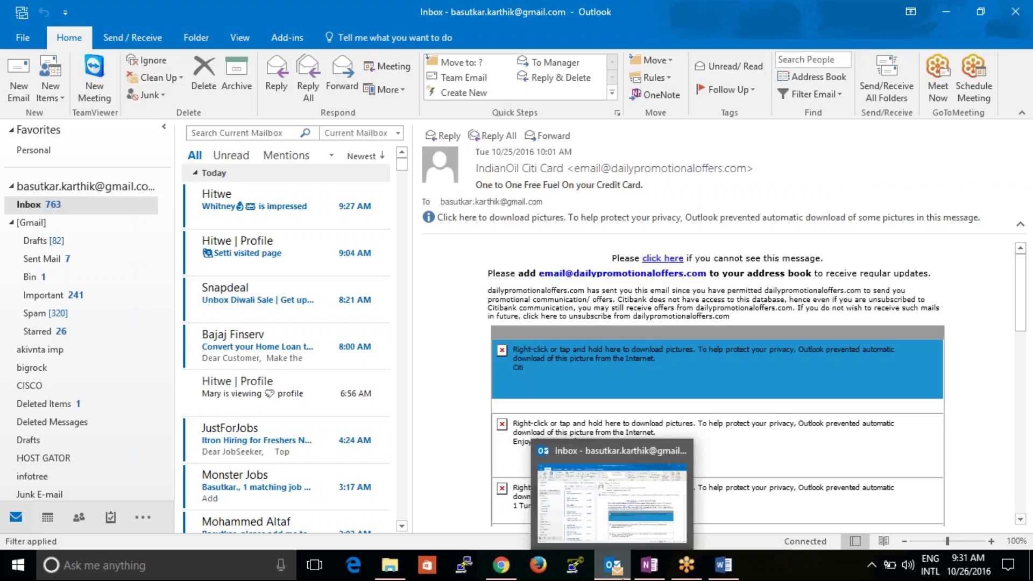
mouse_move(657, 573)
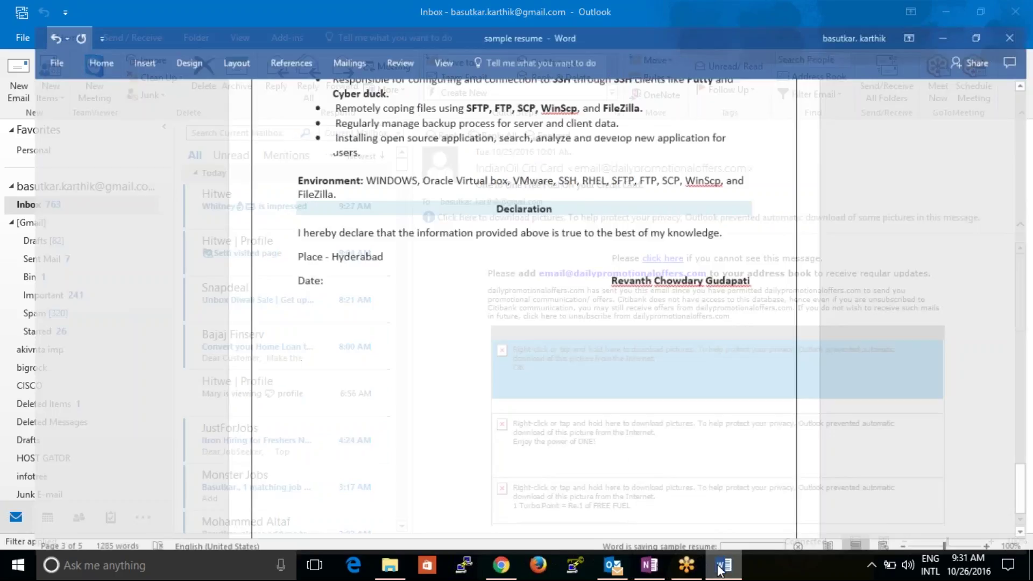
left_click(719, 492)
left_click_drag(535, 387, 641, 198)
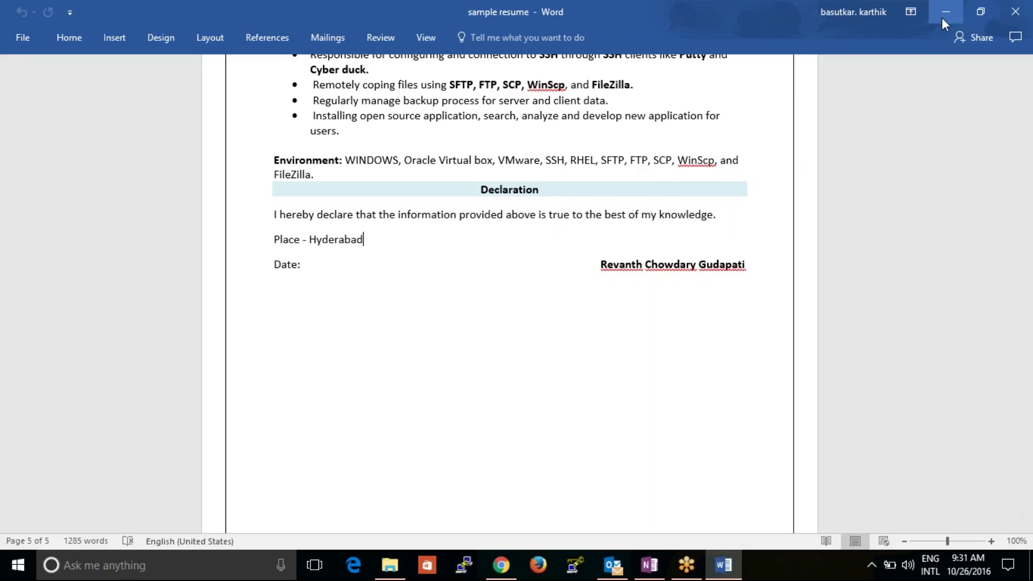
left_click(946, 12)
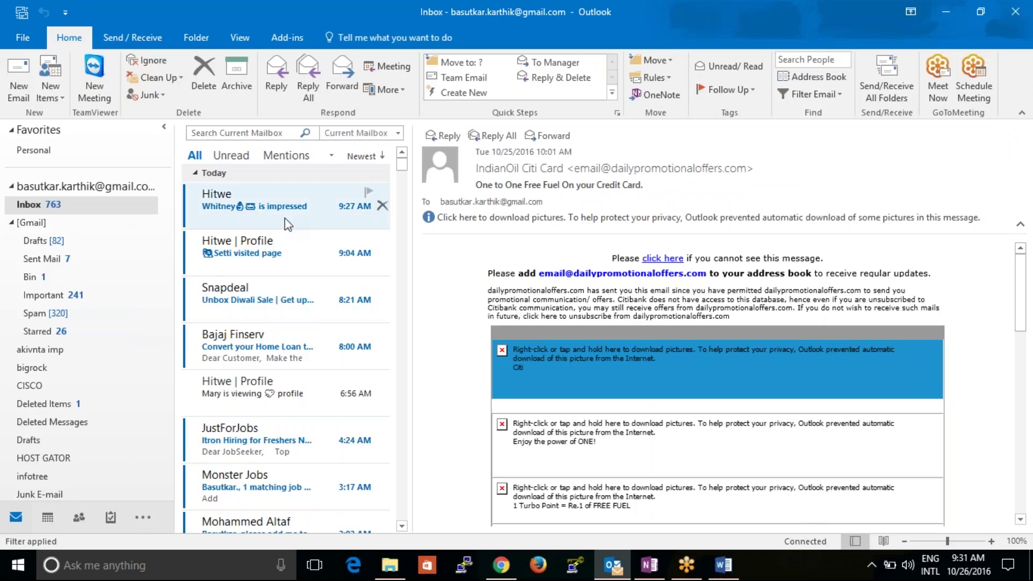
- Open GoToMeeting, return to Outlook, then switch to the Chrome window
left_click(697, 572)
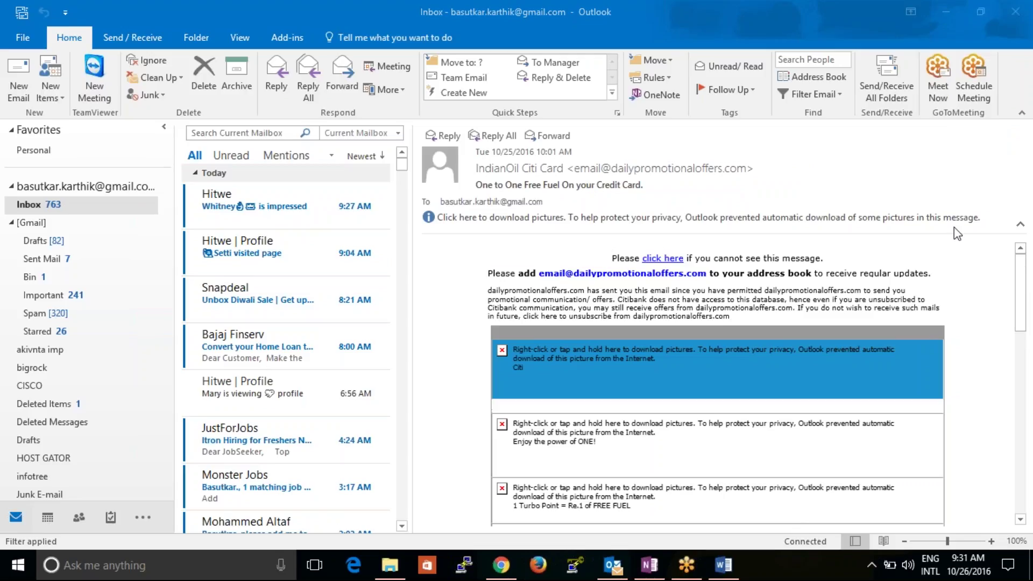
left_click(430, 448)
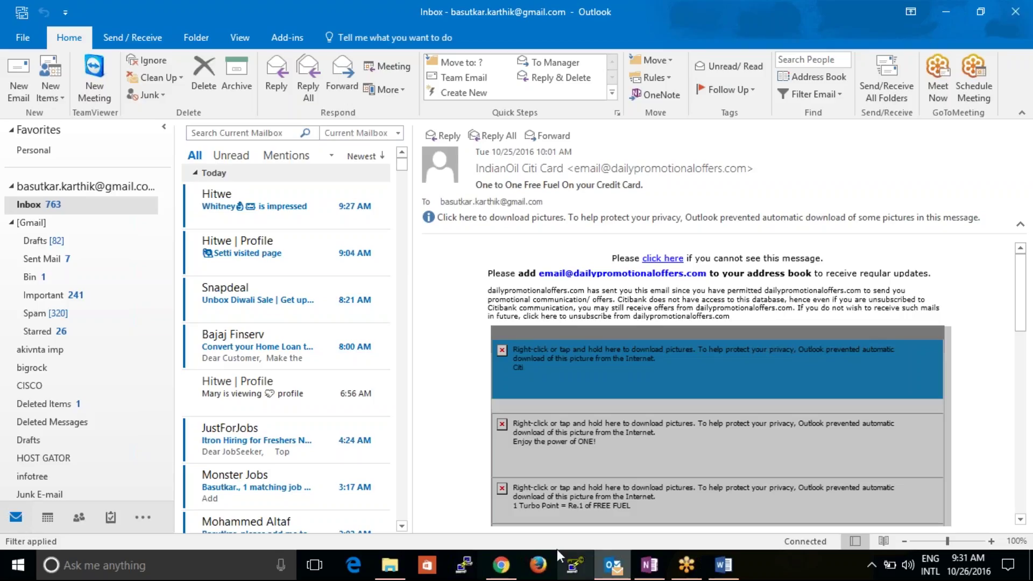
left_click(501, 565)
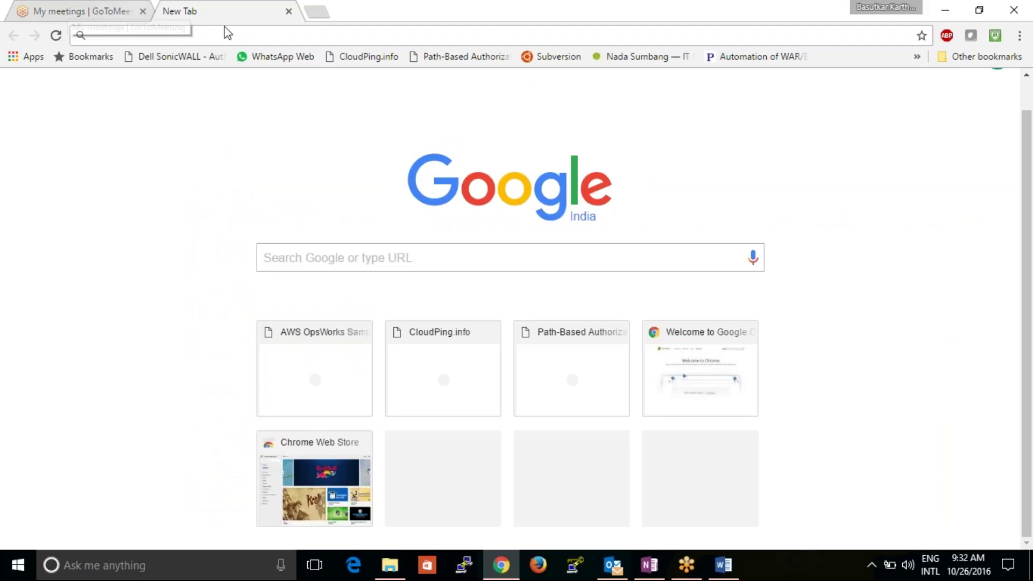
- Glance at the GoToMeeting 'My meetings' tab, minimize Outlook, and focus Chrome's new-tab address bar
left_click(83, 14)
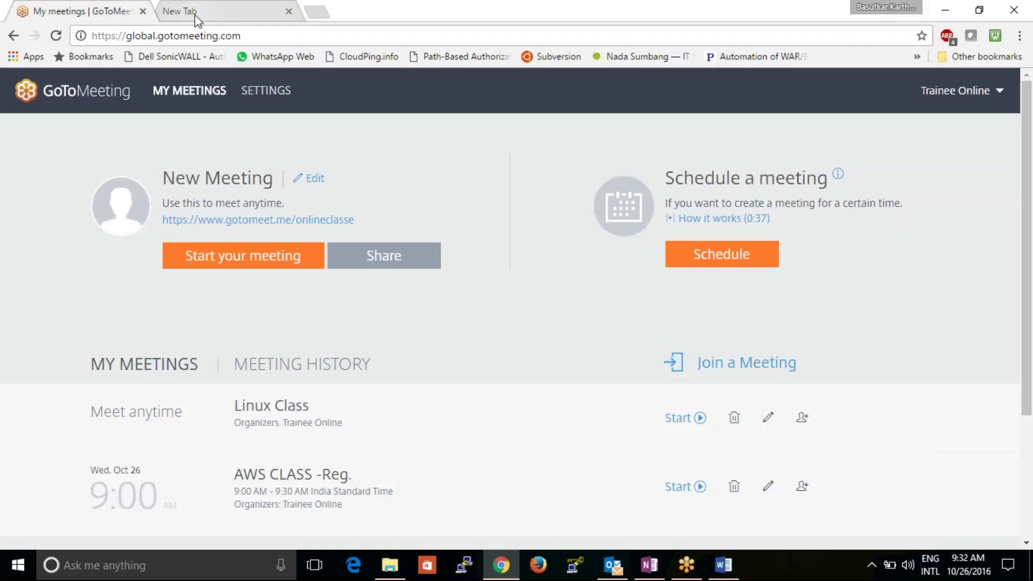
left_click(195, 16)
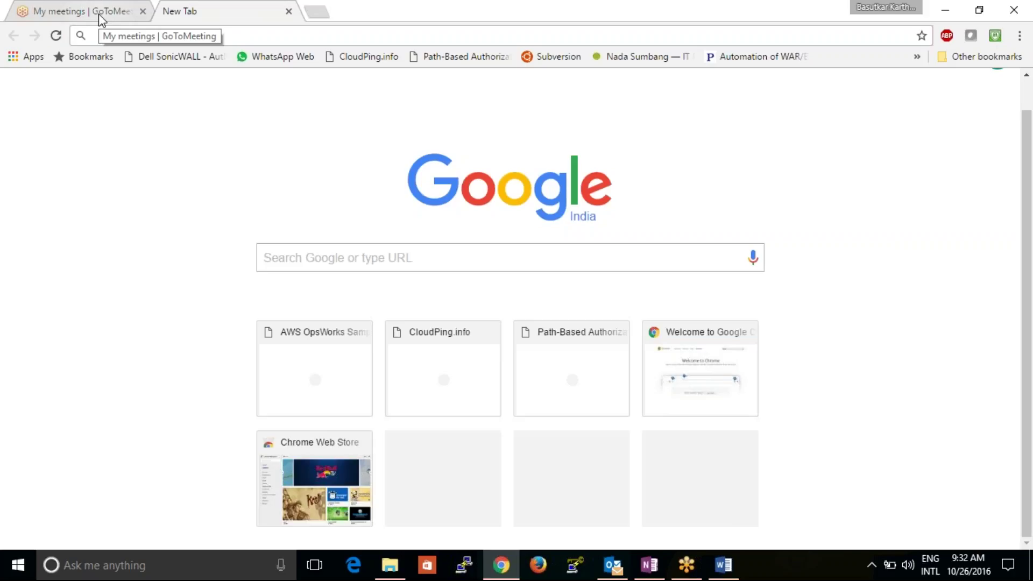
mouse_move(506, 577)
mouse_move(620, 578)
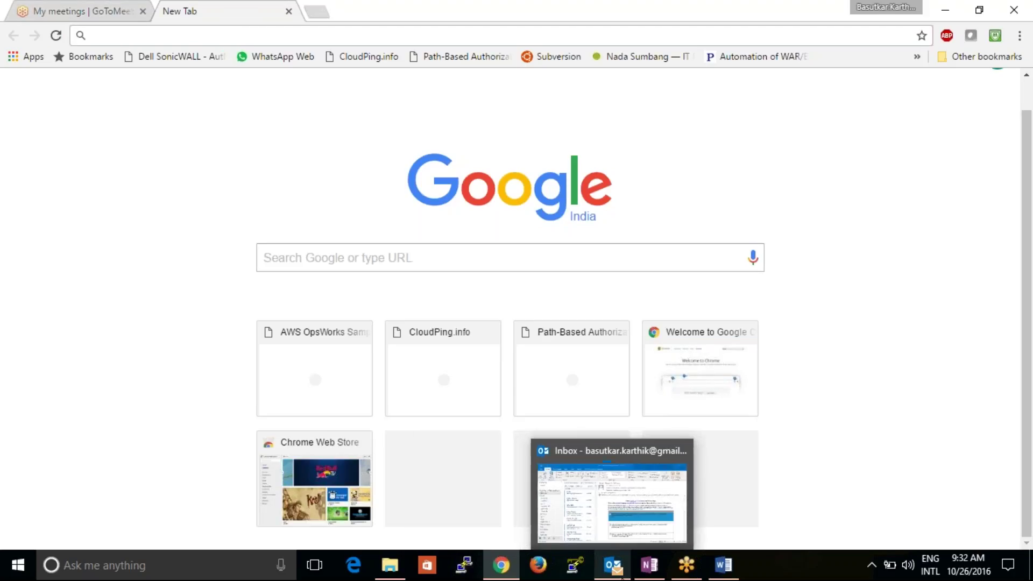
left_click(621, 578)
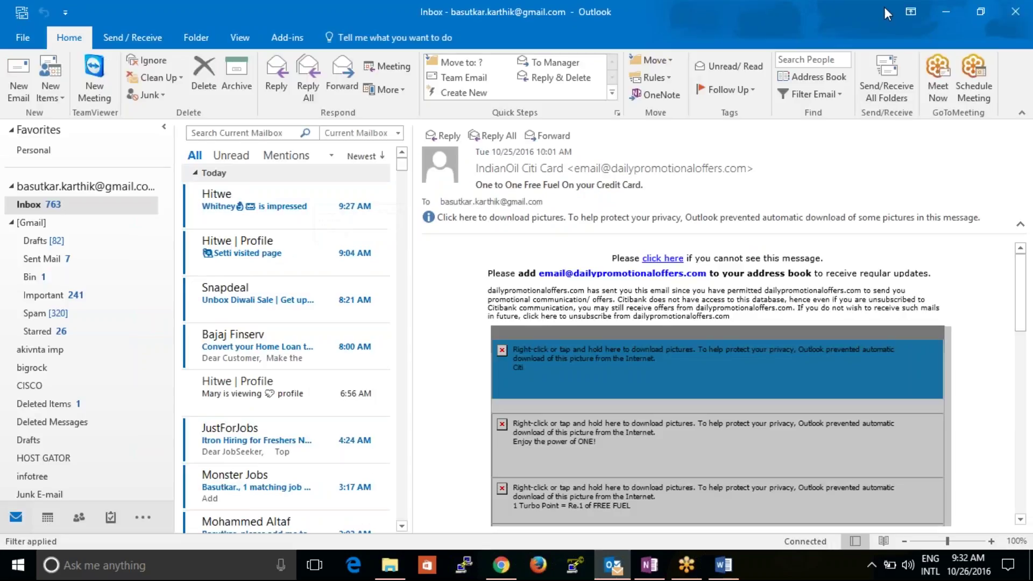
left_click(946, 12)
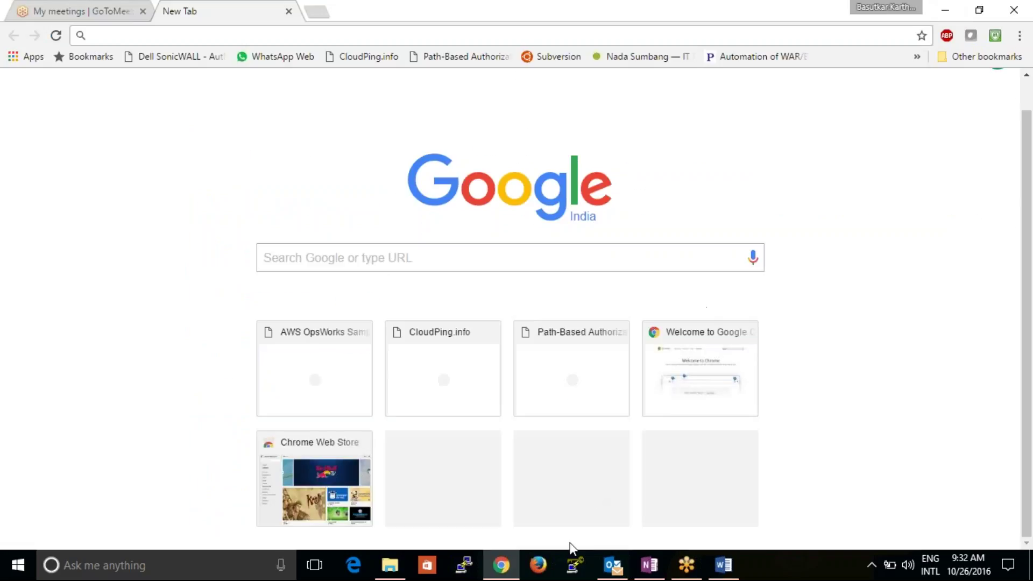
left_click(313, 31)
- Search Windows for 'orac' and launch Oracle VM VirtualBox Manager
left_click(227, 569)
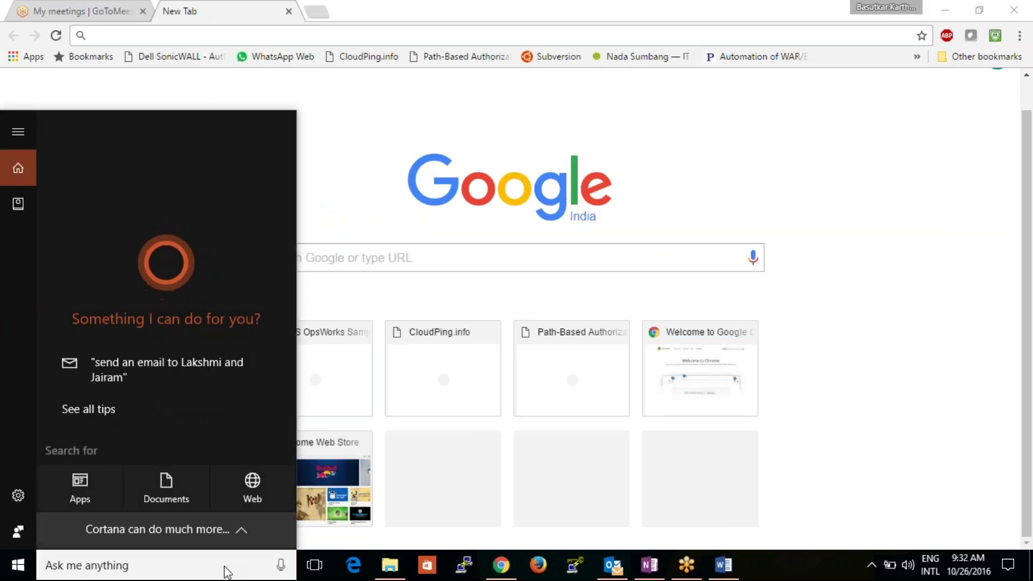
type("orack")
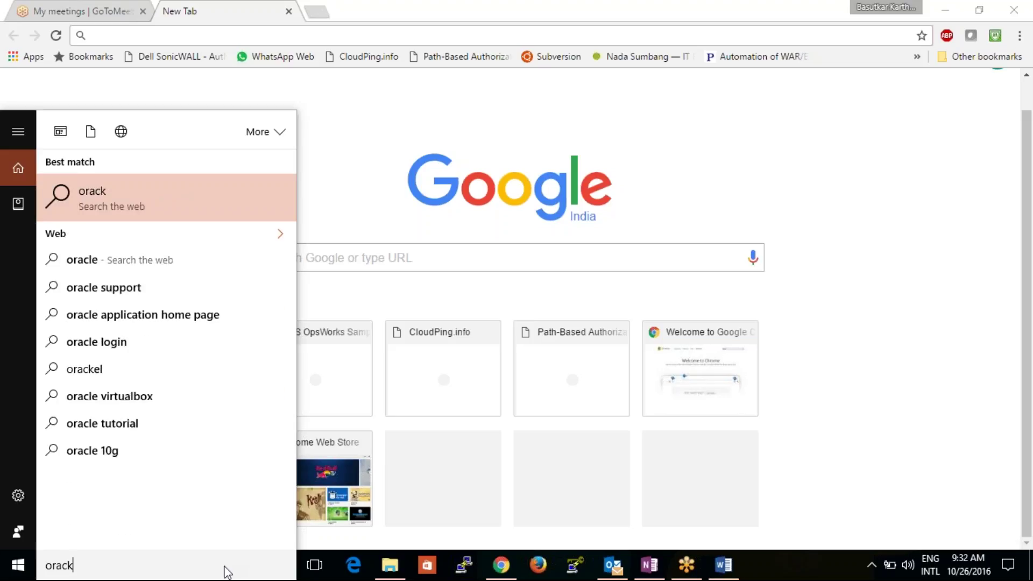
key("BackSpace")
key("Return")
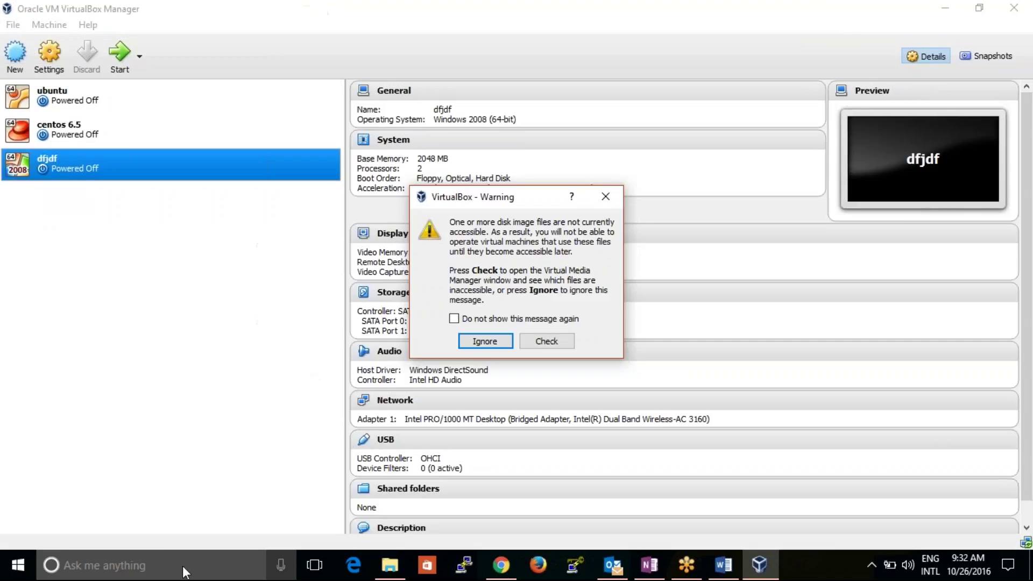
- Dismiss the inaccessible-disk warning and the 5.0.28 update notice, then select the centos 6.5 VM
left_click(546, 341)
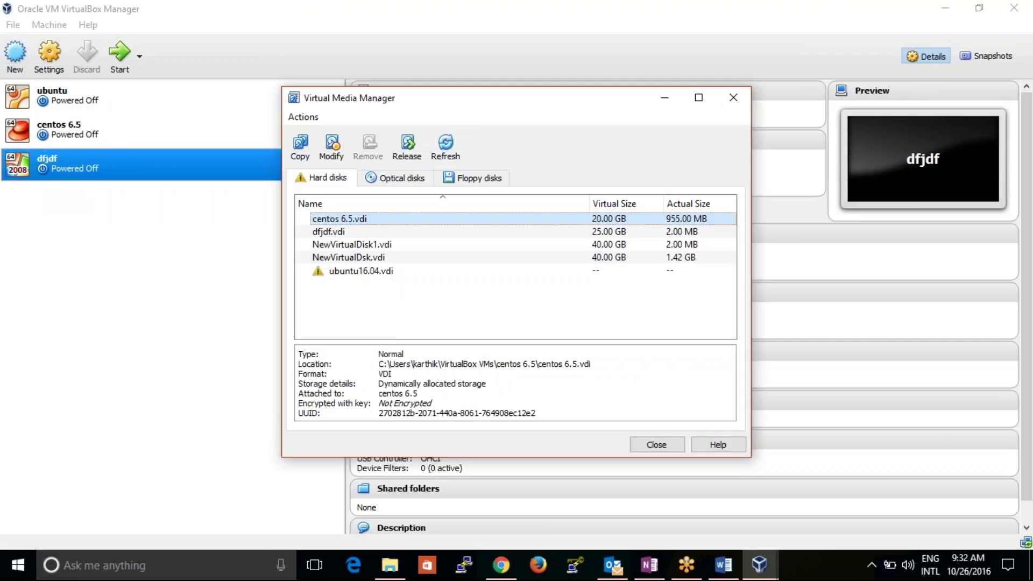
key("Escape")
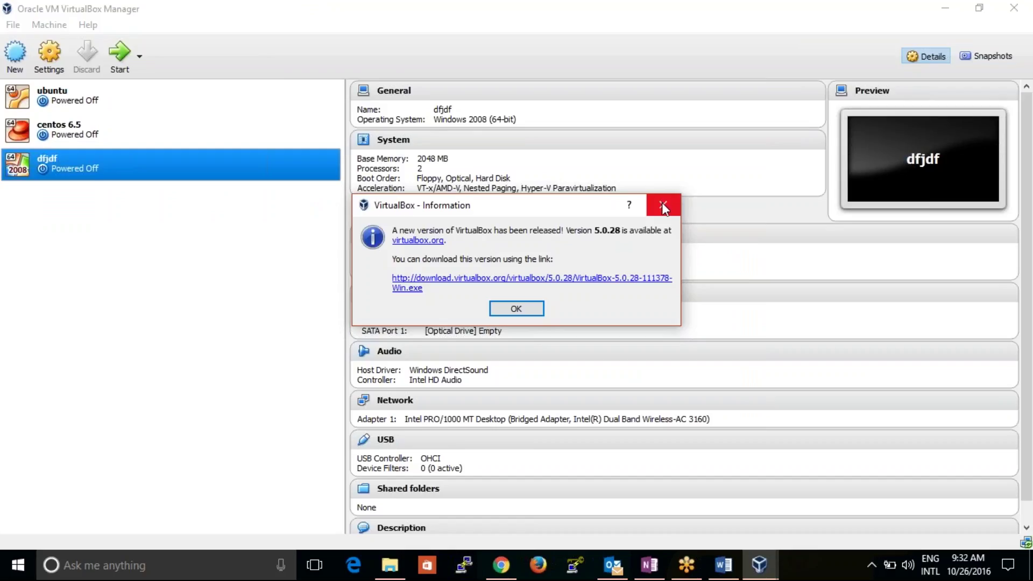
left_click(514, 312)
left_click(123, 135)
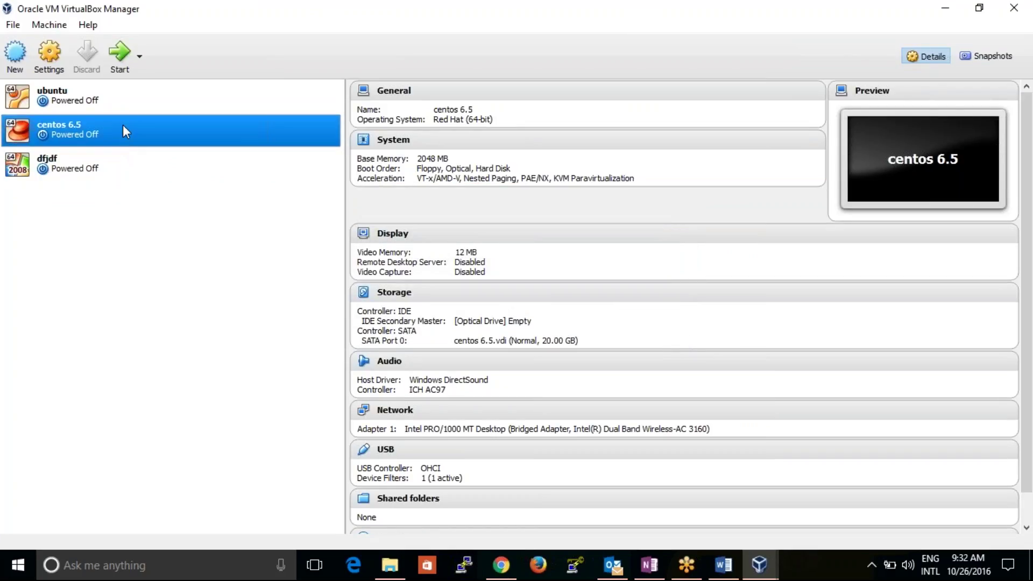
left_click(122, 107)
left_click(131, 141)
- Start the centos 6.5 VM and boot the CentOS 2.6.32-431.el6.x86_64 entry from GRUB
left_click(117, 62)
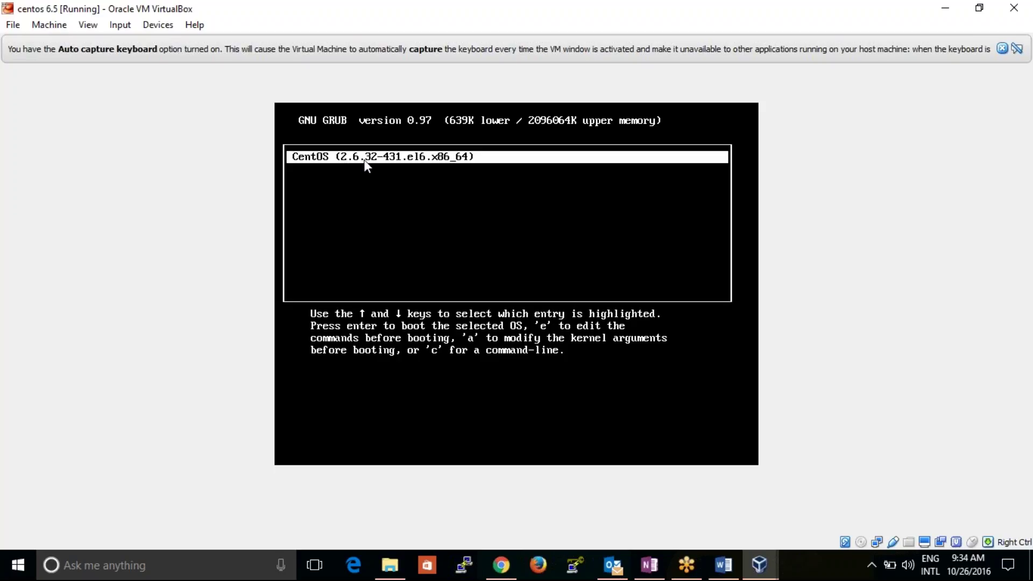
key("Return")
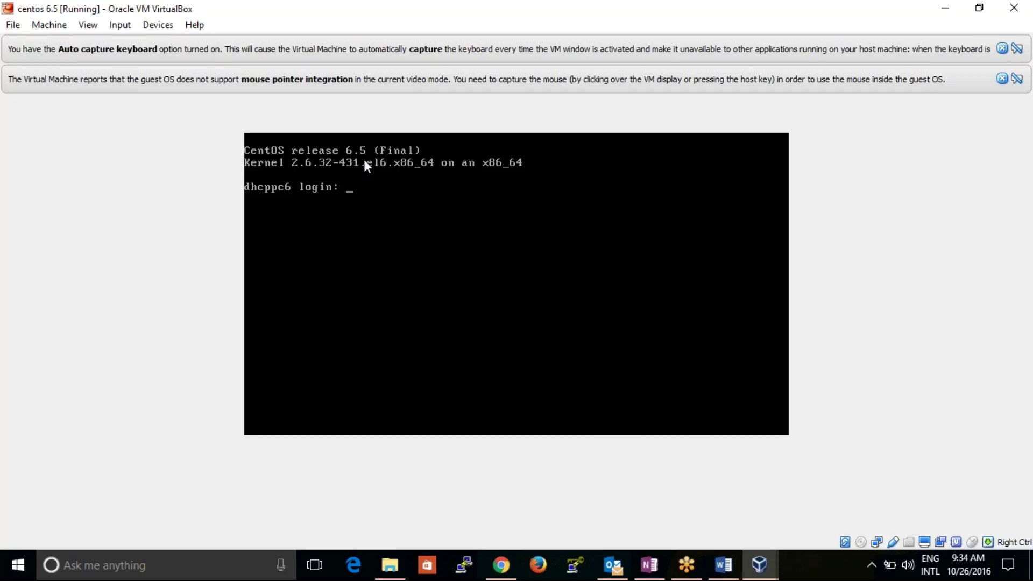
- Log in to the CentOS console as root
type("root")
key("Return")
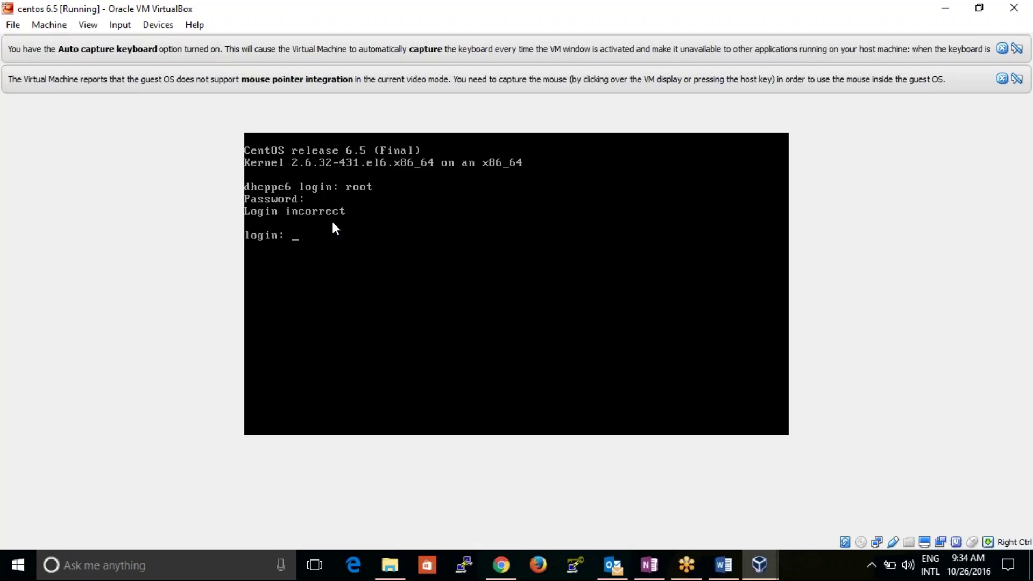
type("root")
key("Return")
key("Return")
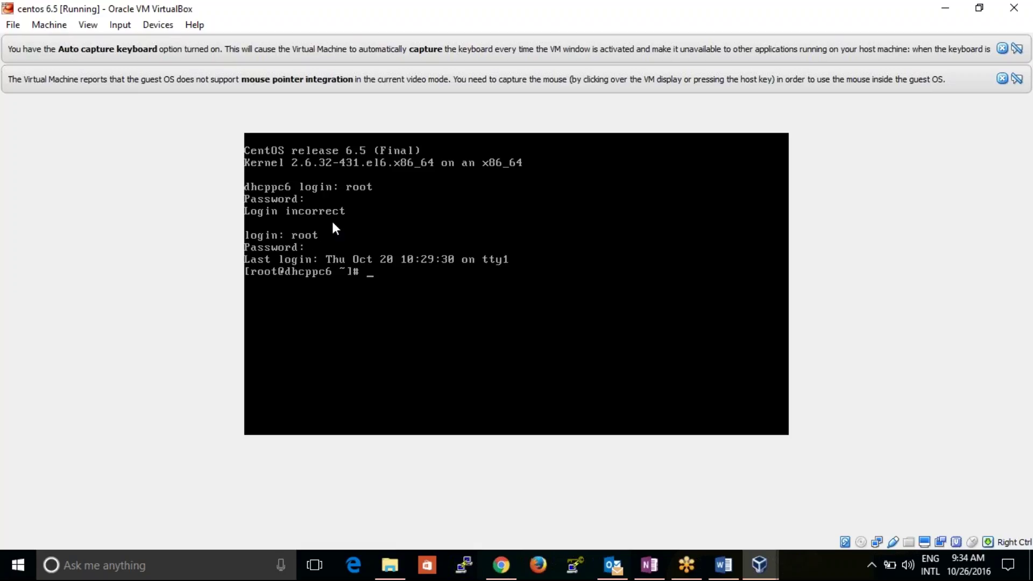
- Ping google.com and stop it after 3 of 3 replies with 0% loss
type("ping google.com")
key("Return")
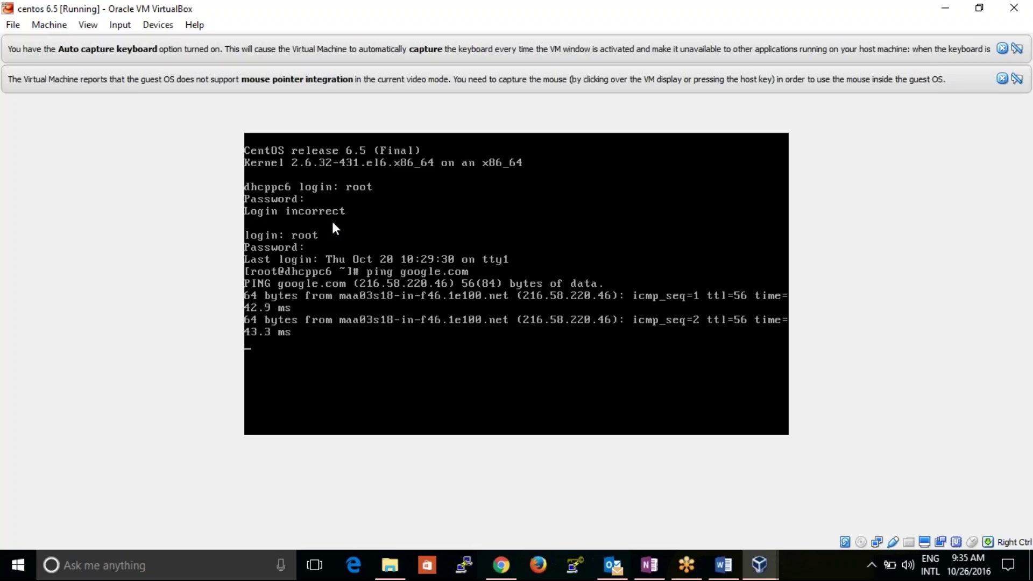
key("ctrl+c")
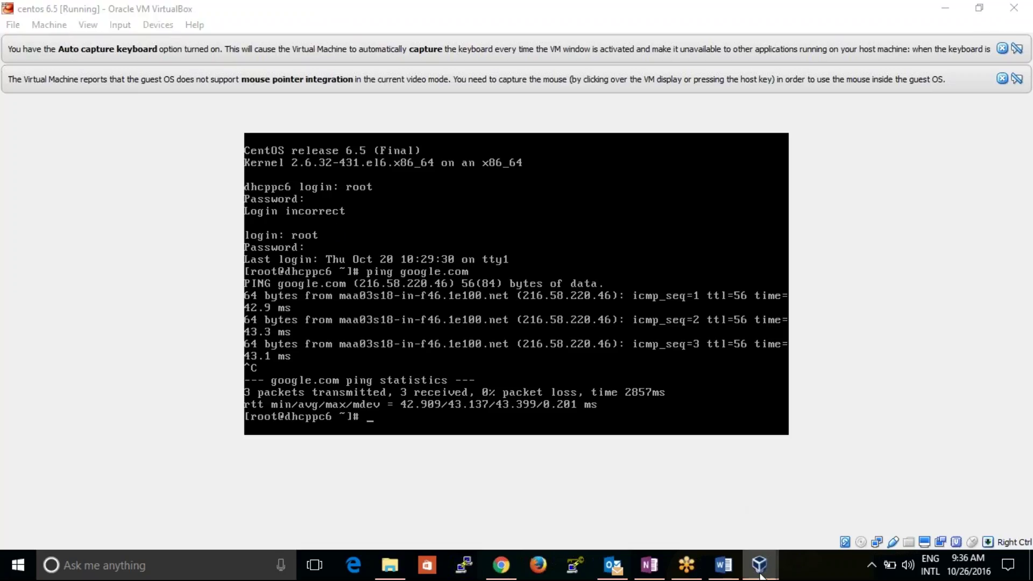
- Bring the running centos 6.5 console window to the front
mouse_move(759, 564)
left_click(622, 493)
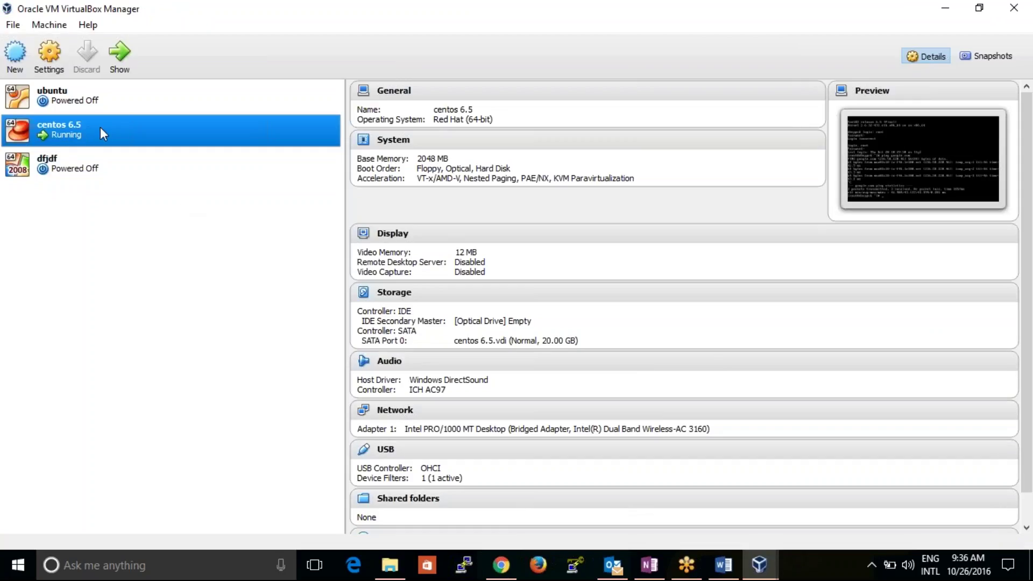
left_click(757, 576)
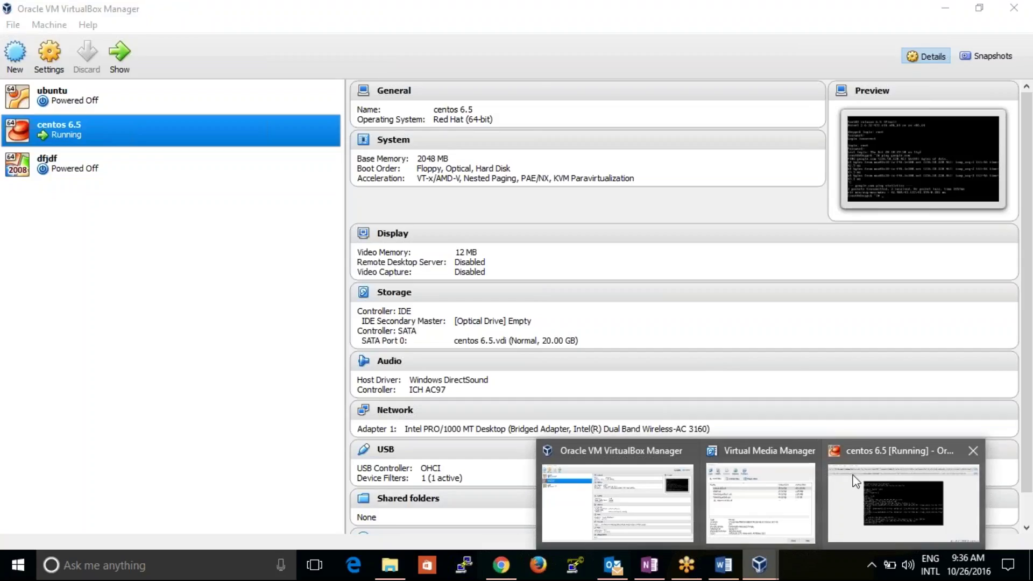
left_click(860, 491)
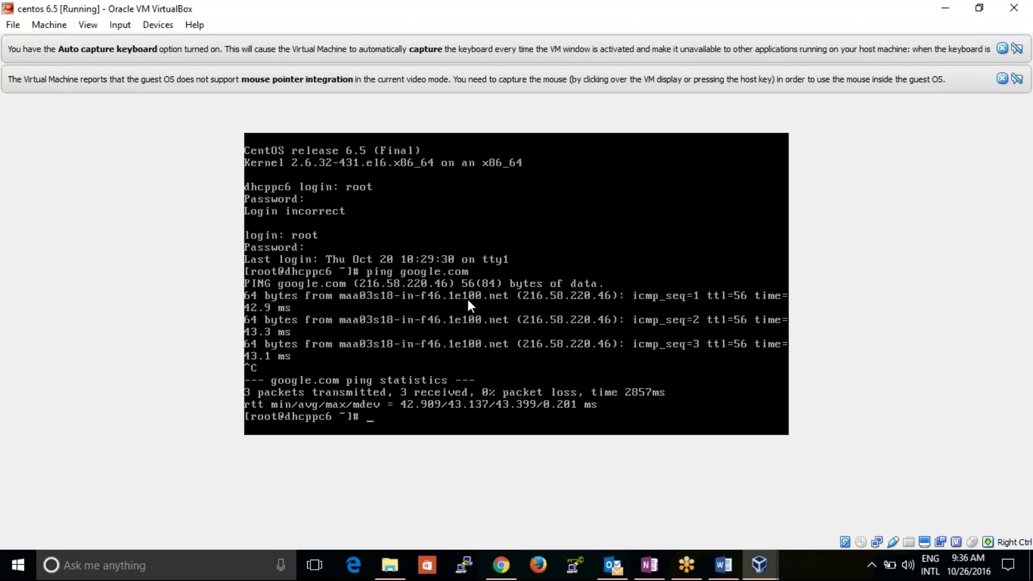
- Run ipconfig in a Command Prompt showing host IPv4 192.168.1.7, then minimize it
left_click(166, 569)
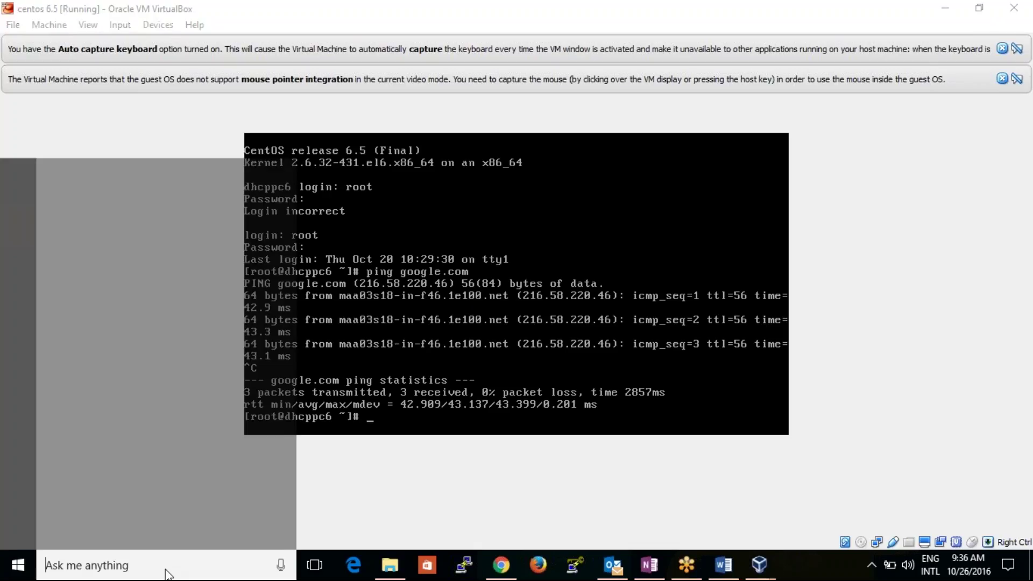
type("cmd")
key("Return")
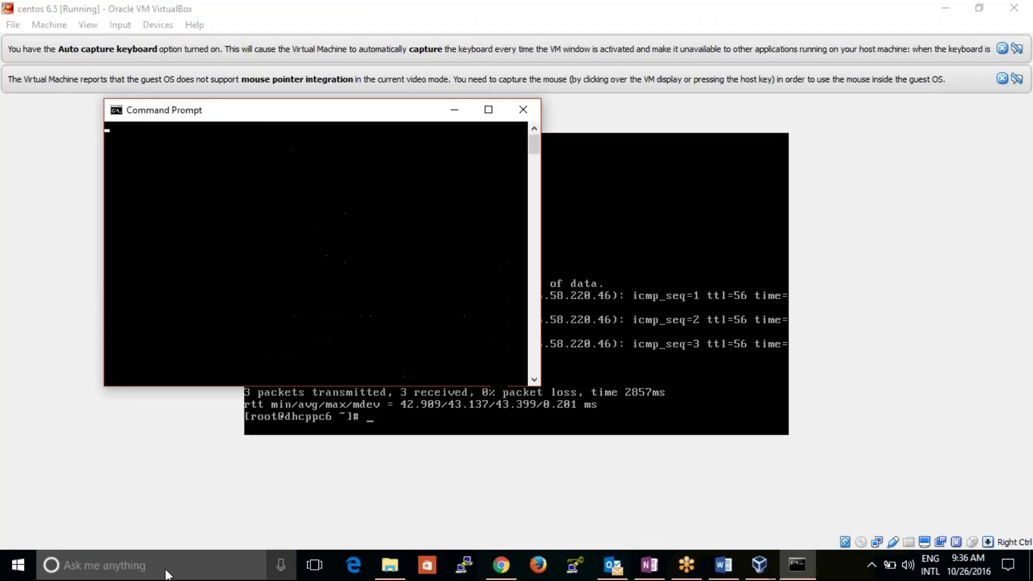
type("ipconfig")
key("Return")
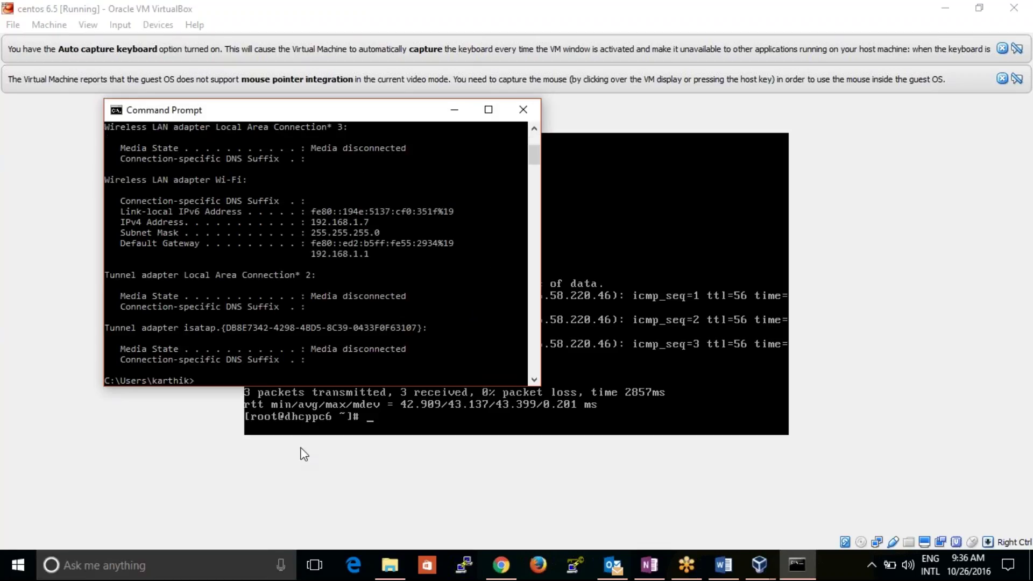
left_click(454, 109)
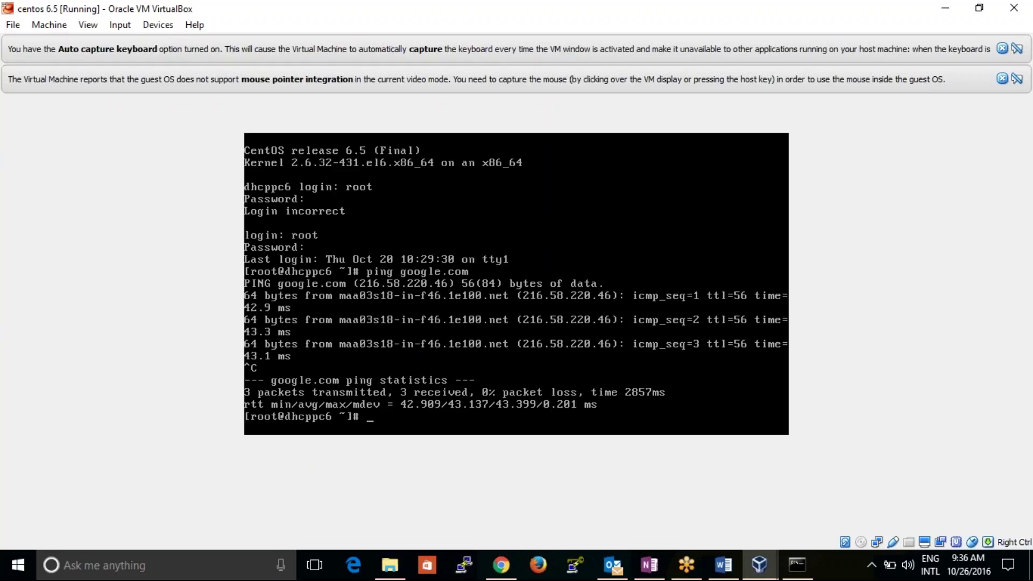
- Run ifconfig to show eth0 at 192.168.1.8, then log out of the root session
type("ifconfig")
key("Return")
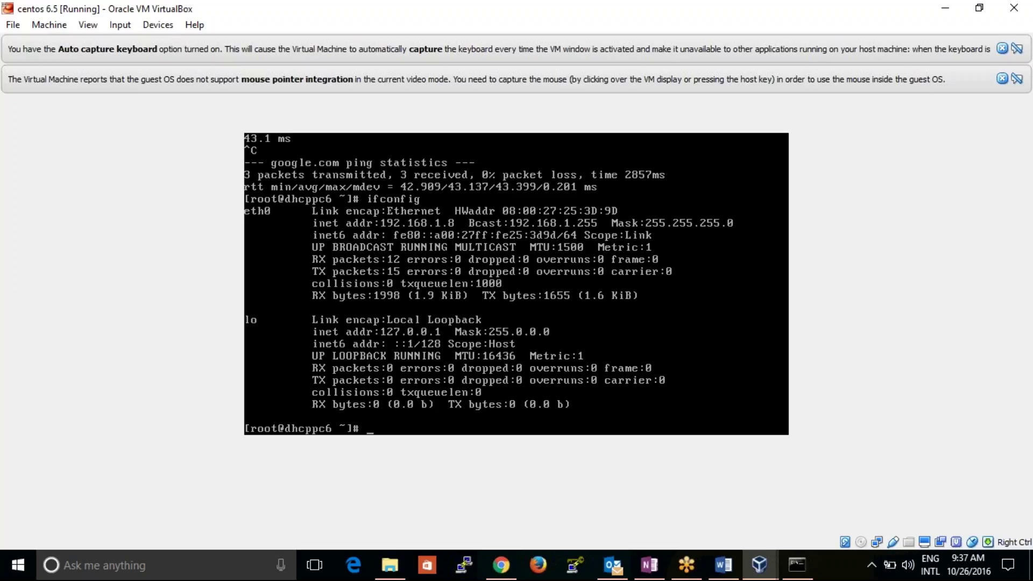
key("ctrl+c")
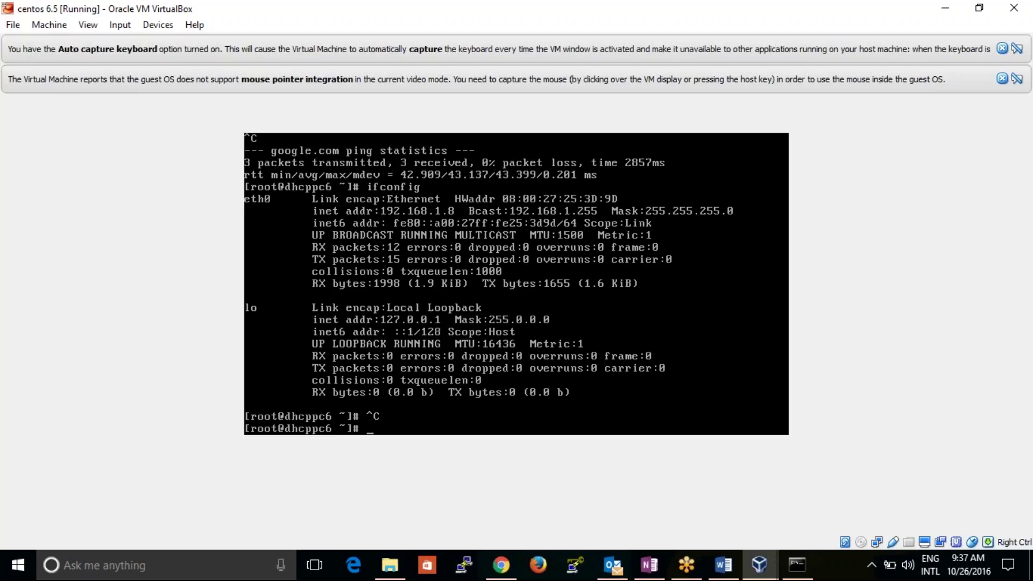
key("ctrl+d")
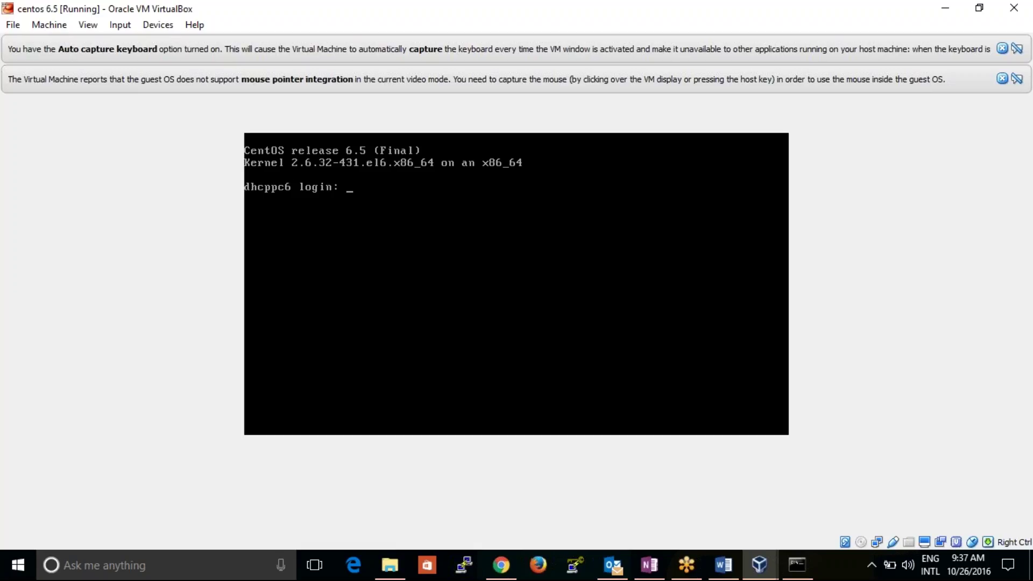
- Submit empty logins at the CentOS prompt, leaving stray escape characters behind
key("Return")
key("Return")
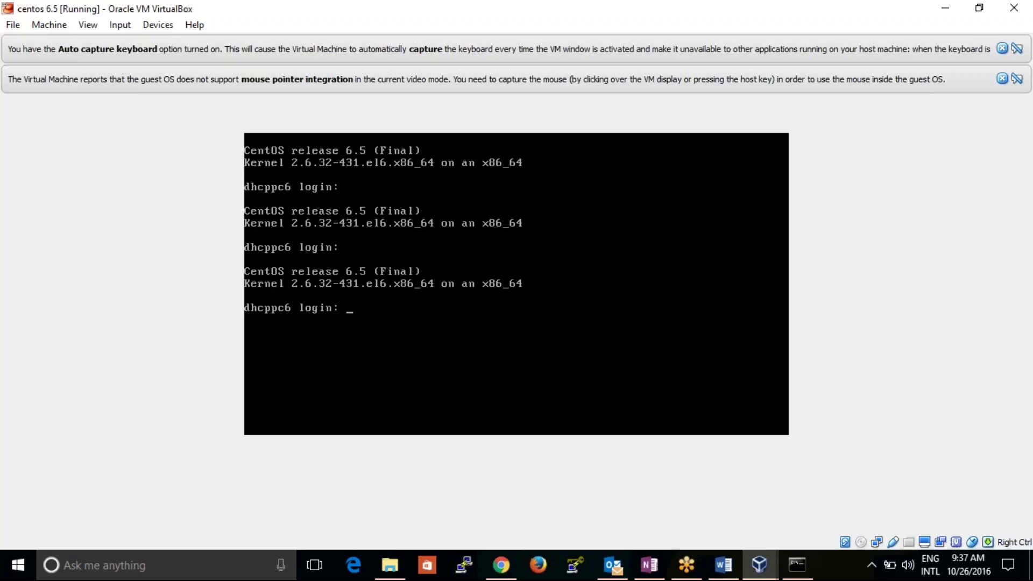
key("Escape")
key("Escape")
- Switch the host keyboard to ENG US and clear the stray characters from the login prompt
key("Right")
key("Right")
key("alt+shift")
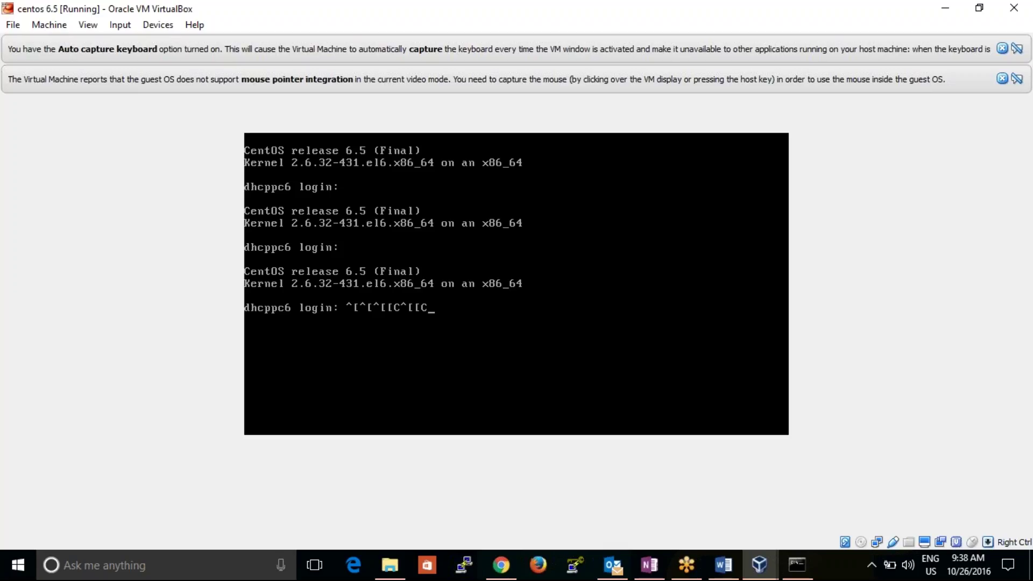
left_click(797, 564)
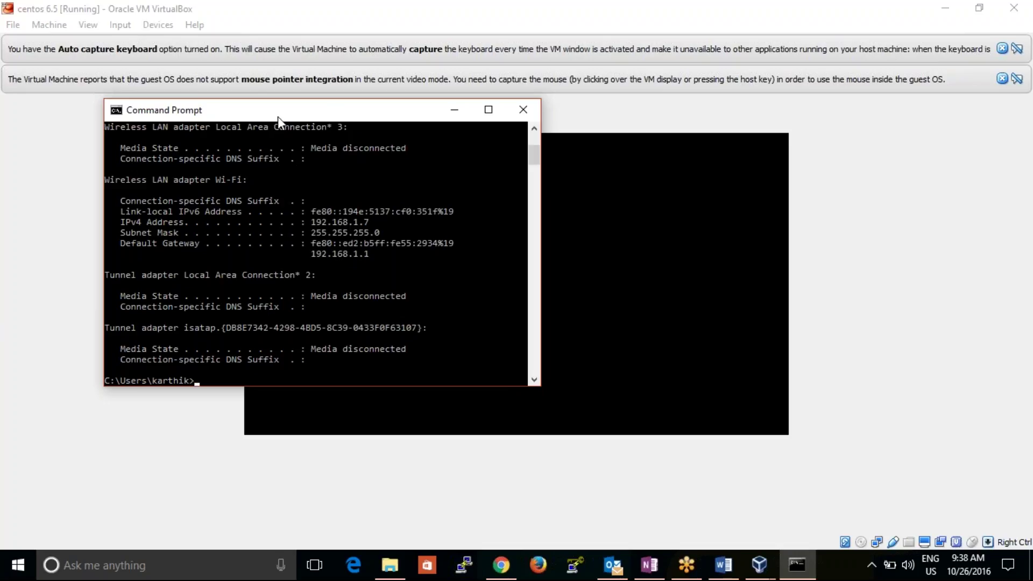
left_click(453, 110)
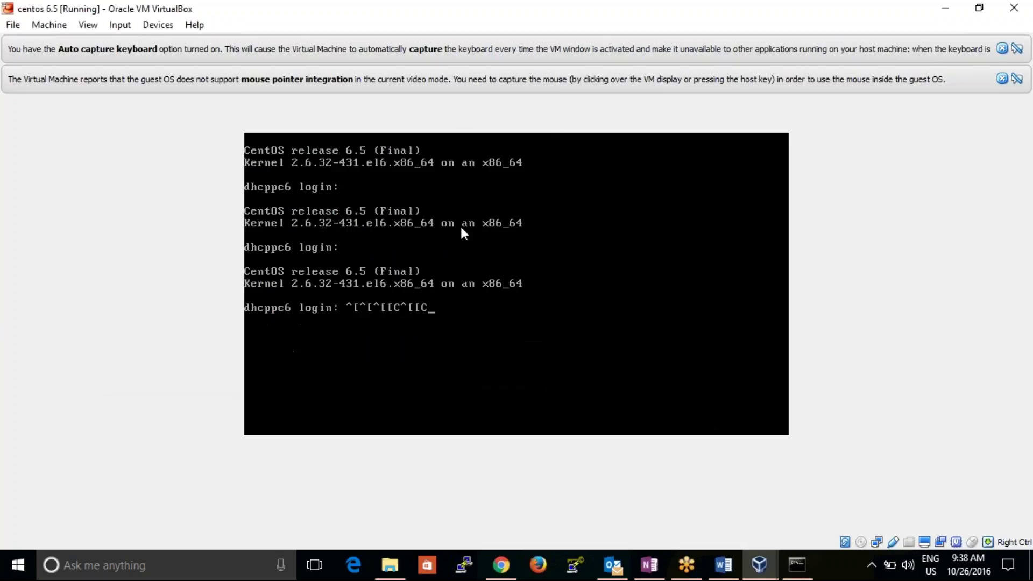
key("BackSpace")
key("BackSpace")
key("BackSpace")
key("BackSpace")
key("BackSpace")
key("BackSpace")
key("BackSpace")
key("BackSpace")
- Minimize the VM console to reveal VirtualBox Manager with centos 6.5 running
left_click(944, 10)
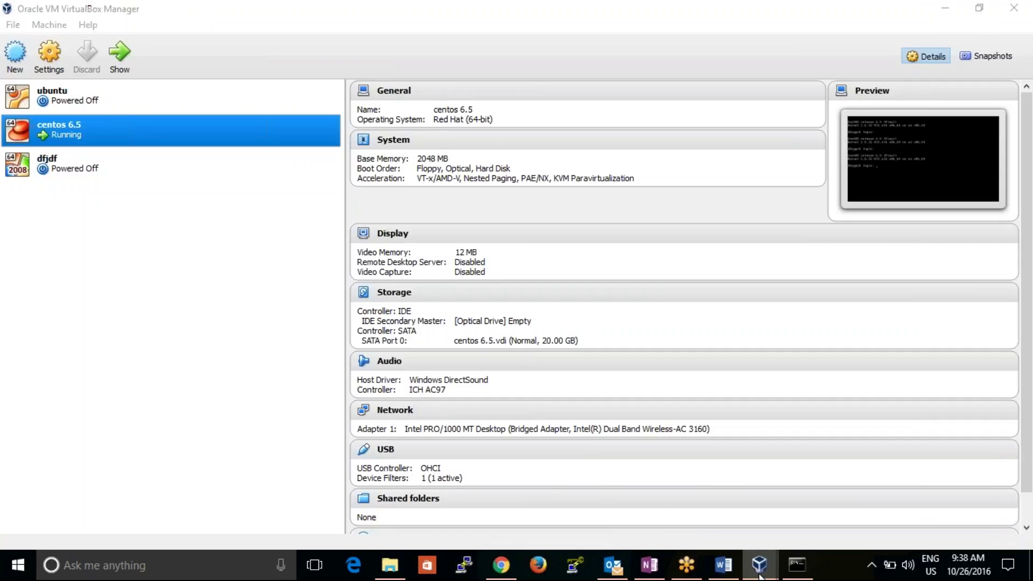
mouse_move(757, 563)
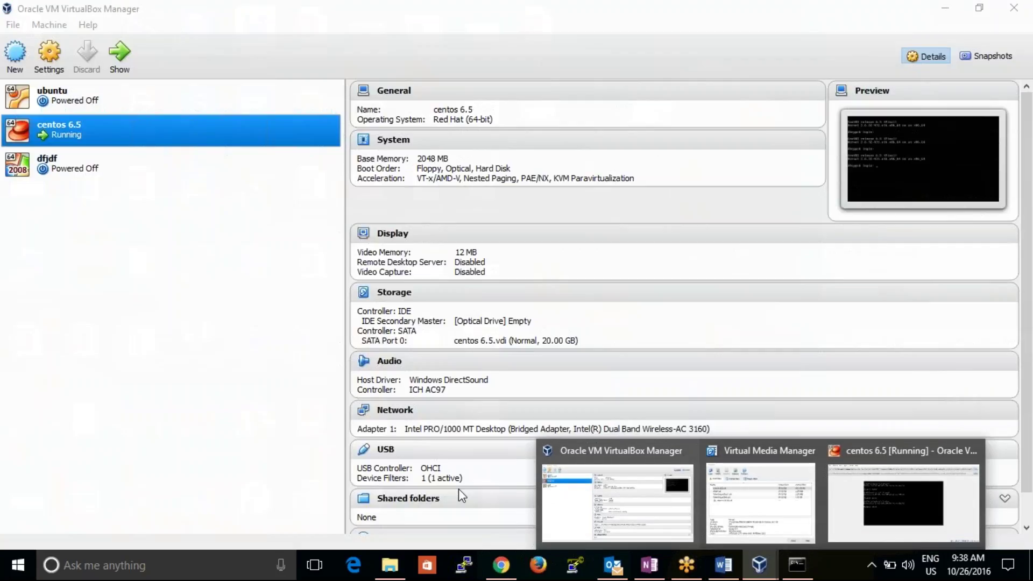
left_click(194, 574)
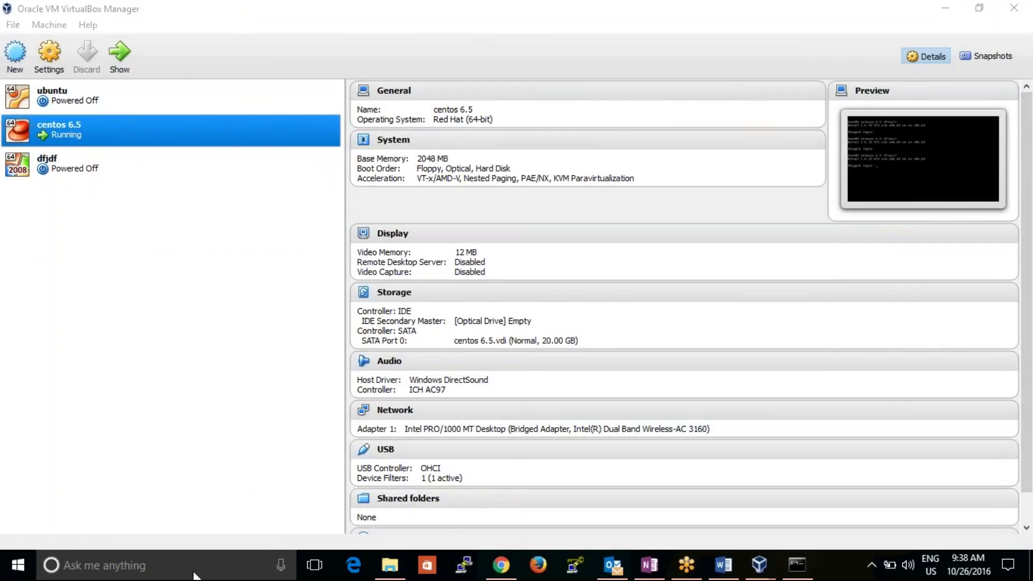
- Launch PuTTY and open an SSH connection to 192.168.1.8, accepting the host key
type("putty")
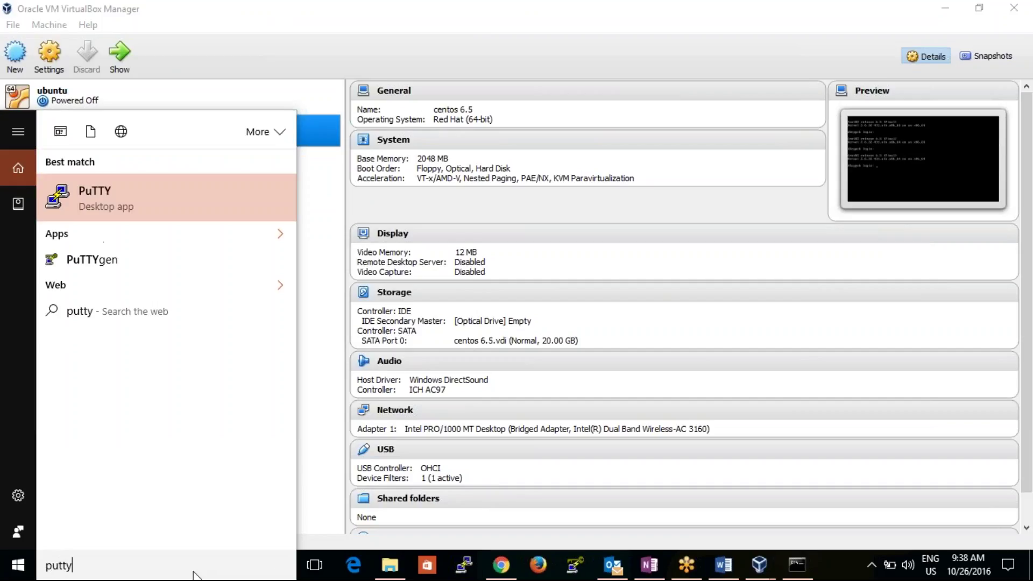
key("Return")
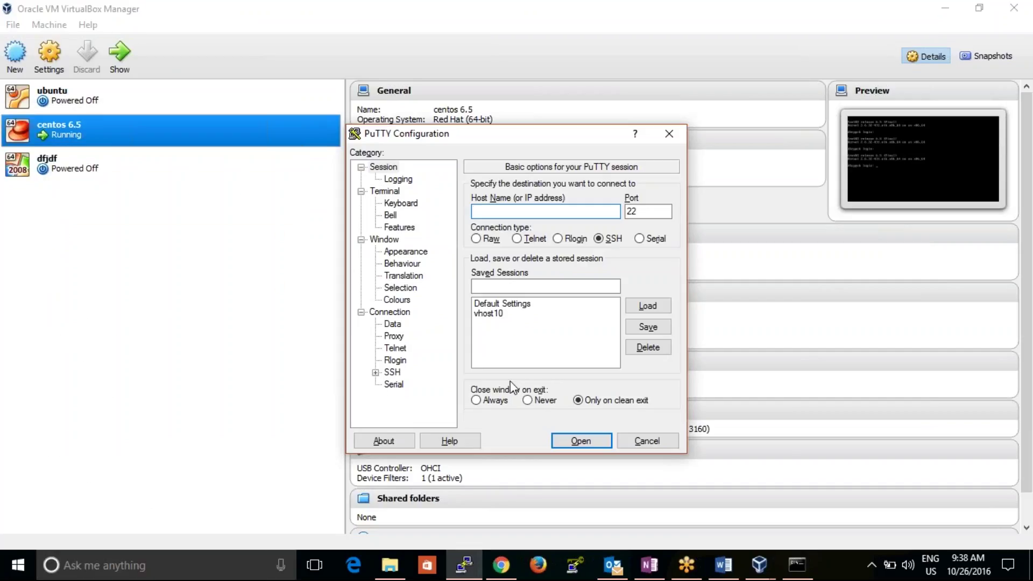
type("192.168.1.8")
left_click(575, 439)
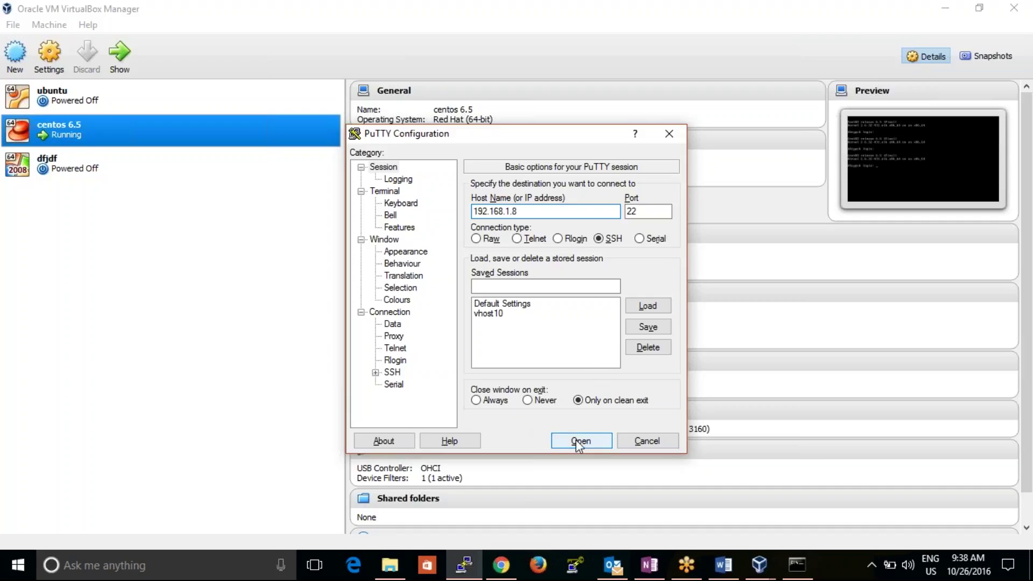
left_click(430, 381)
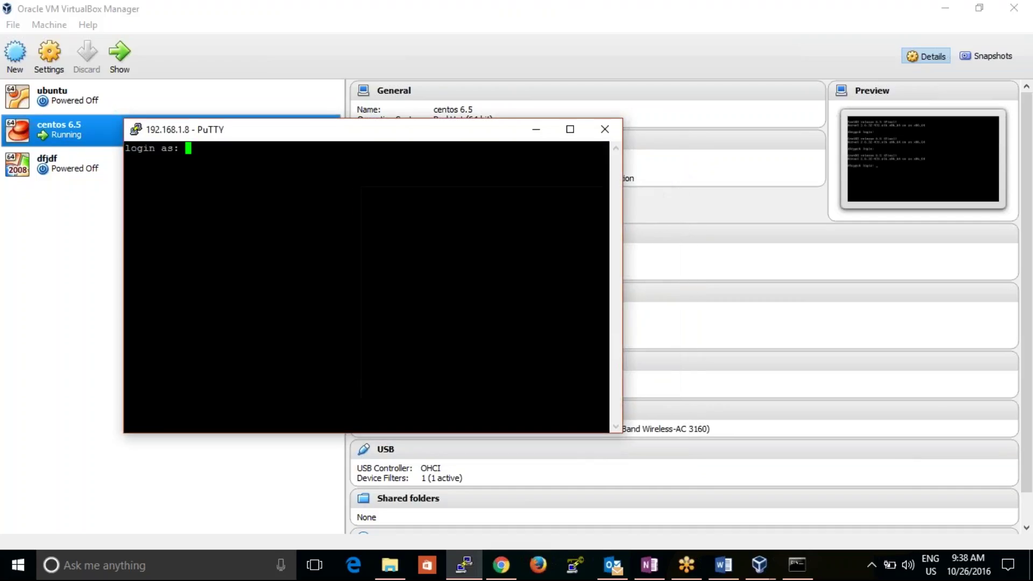
- Log in to the PuTTY SSH session as root
left_click(797, 574)
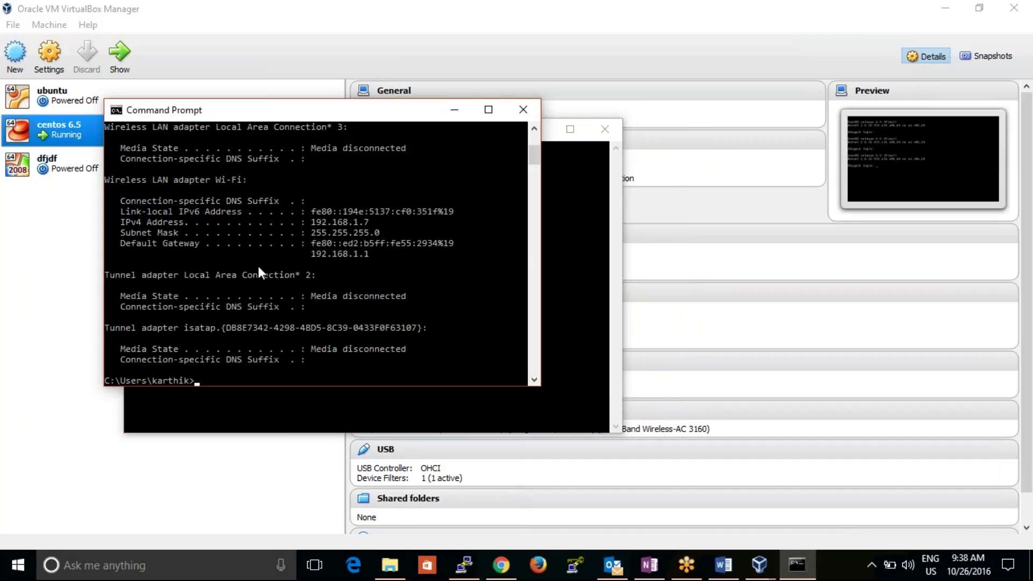
left_click(451, 110)
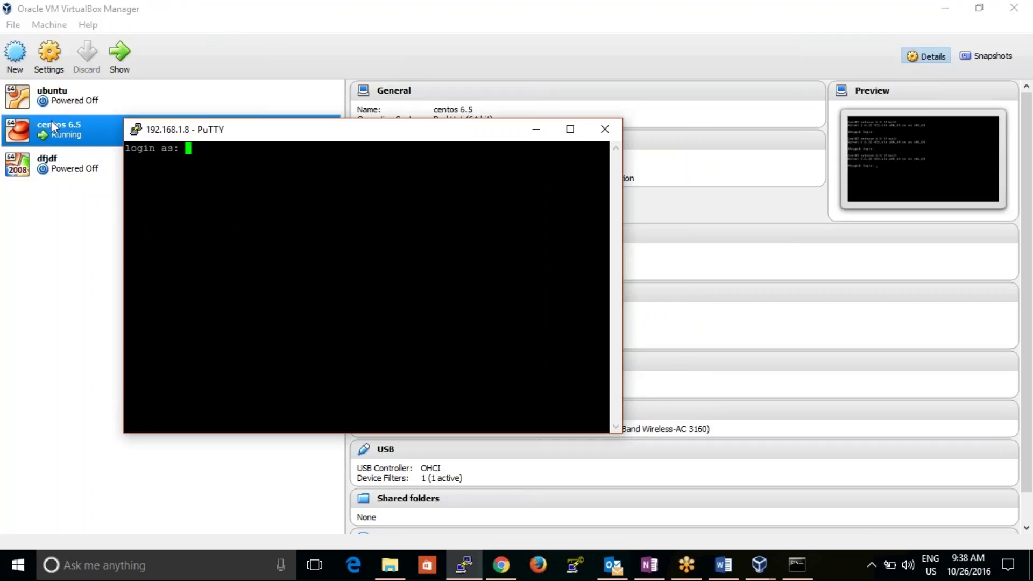
left_click_drag(247, 134, 256, 152)
type("root")
key("Return")
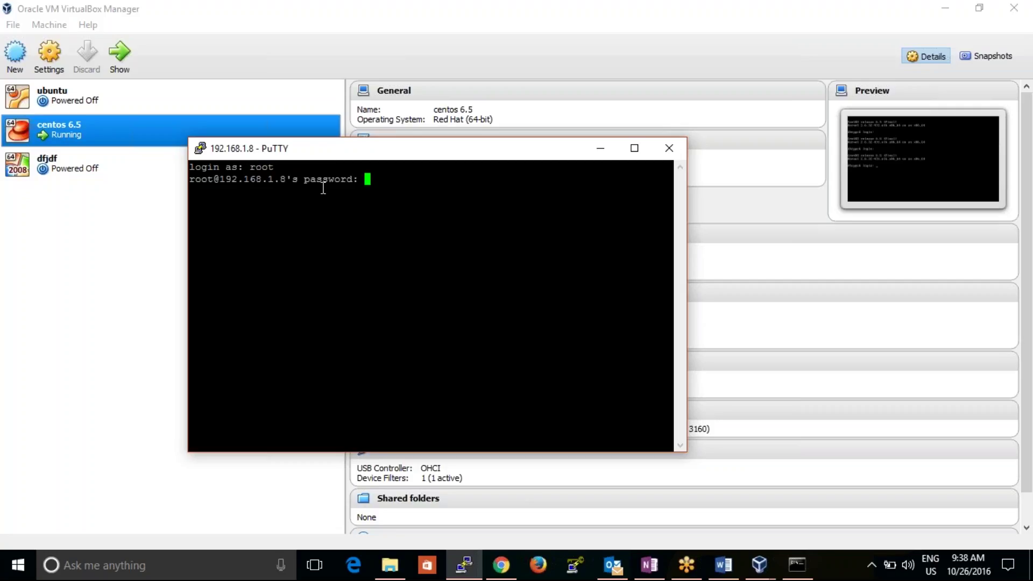
key("Return")
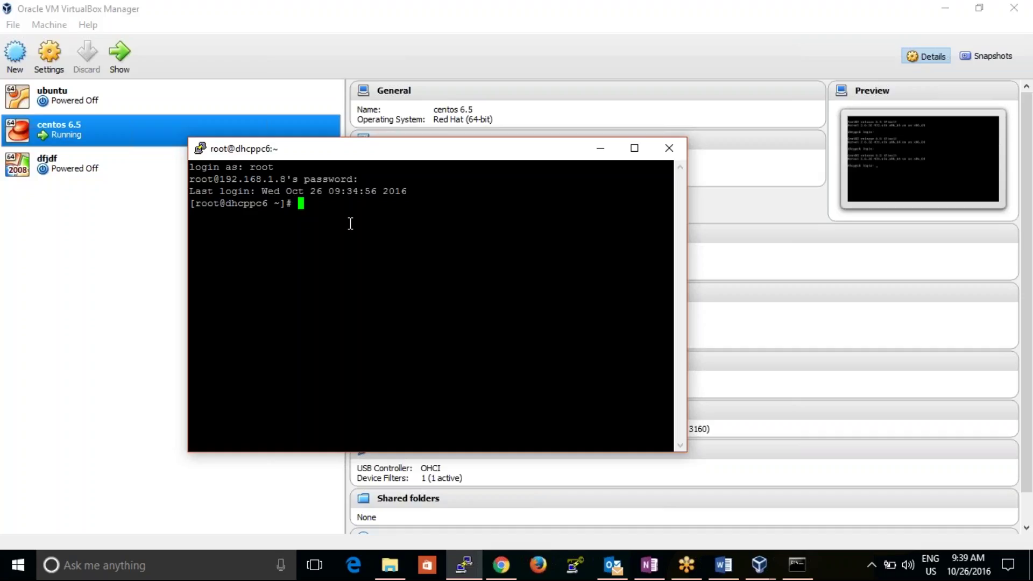
- Run yum update, which resolves 1 install and 145 upgrades totalling 139 M
type("yum insta")
key("BackSpace")
key("BackSpace")
key("BackSpace")
key("BackSpace")
key("BackSpace")
key("BackSpace")
key("BackSpace")
key("BackSpace")
key("BackSpace")
type("yum update")
key("Return")
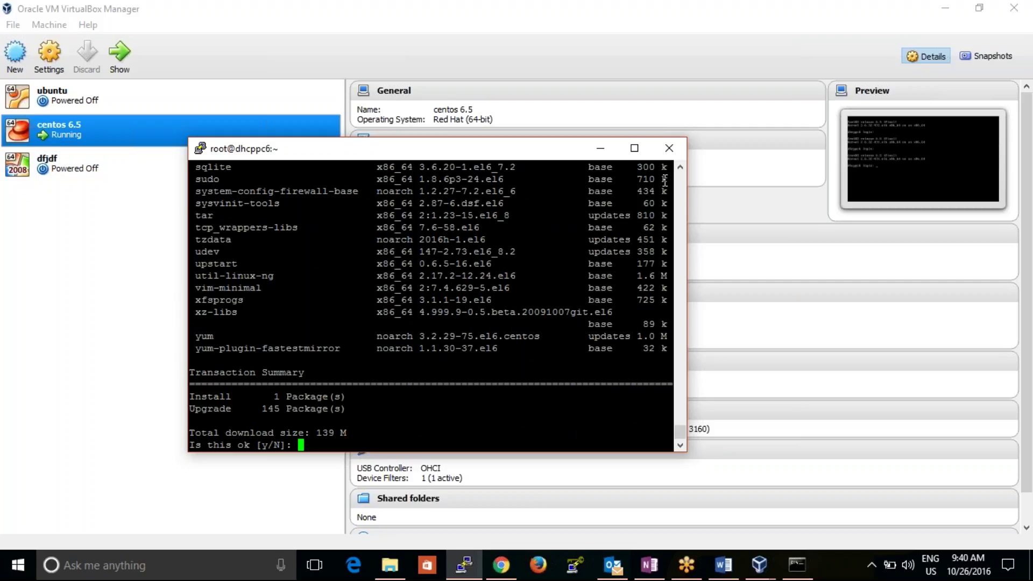
- Maximize PuTTY, review the package list, and confirm the update with y
left_click(637, 148)
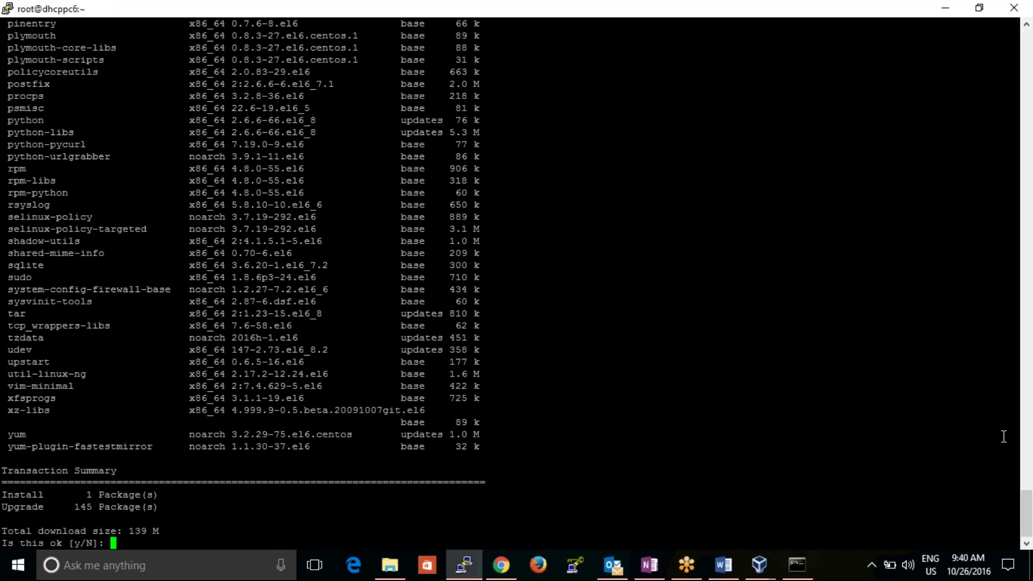
left_click_drag(1025, 514, 1014, 369)
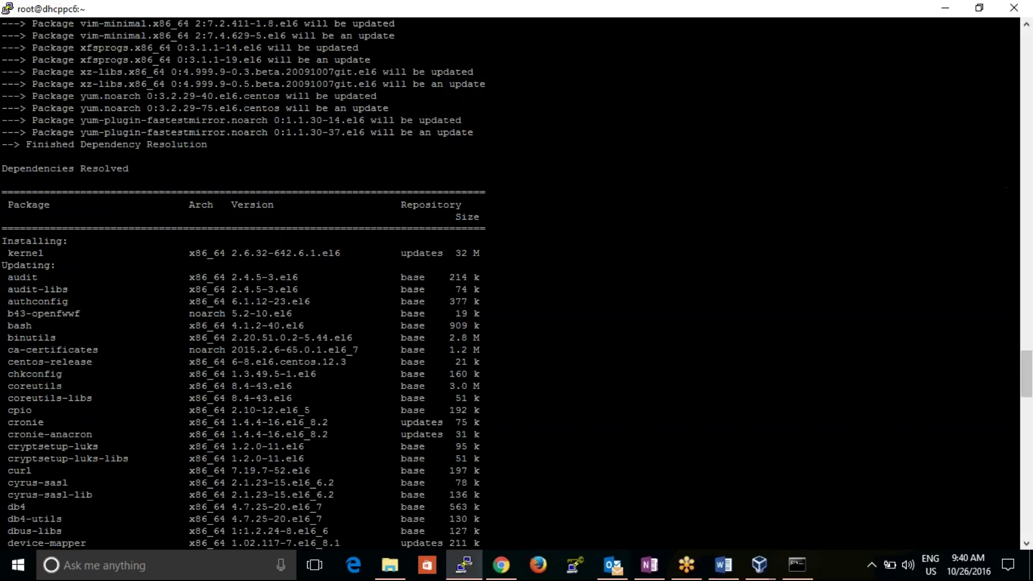
mouse_move(1027, 374)
left_mouse_down()
mouse_move(1026, 403)
mouse_move(1026, 374)
left_mouse_up()
left_click_drag(452, 253, 544, 291)
left_click(977, 397)
left_click_drag(1026, 374, 1018, 523)
type("y")
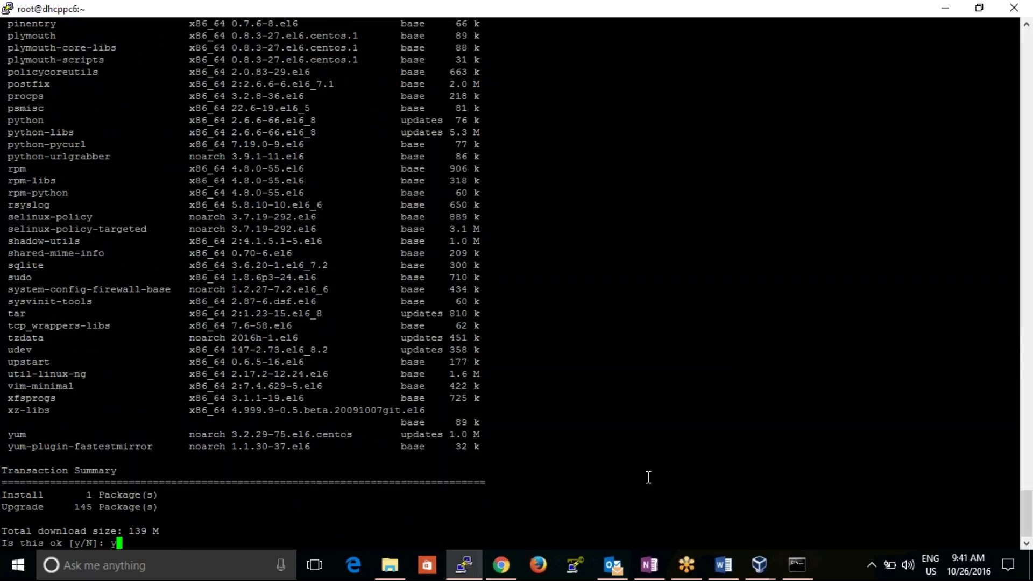
key("Return")
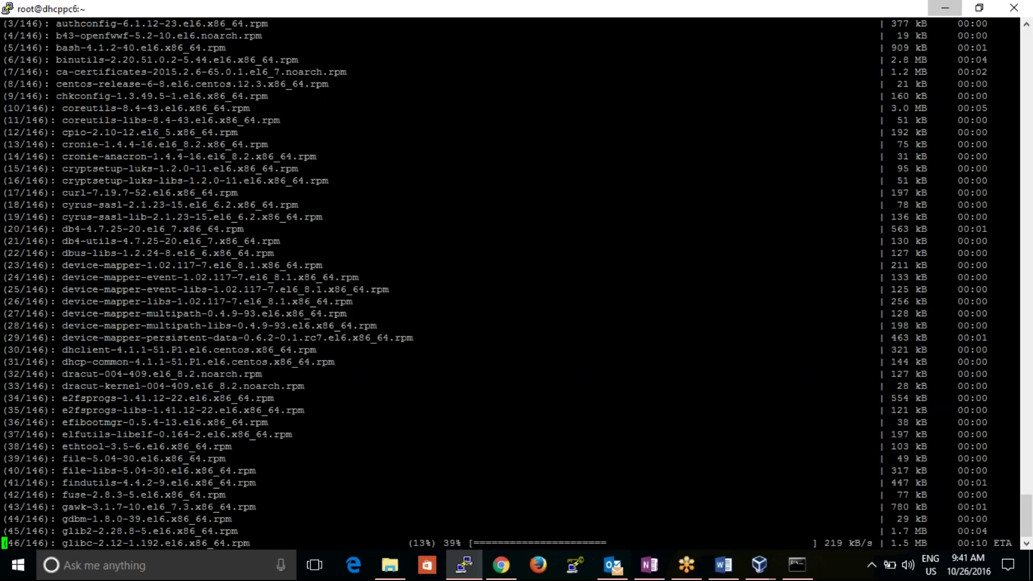
- Start a new virtual machine named 'Chef Server'
left_click(944, 8)
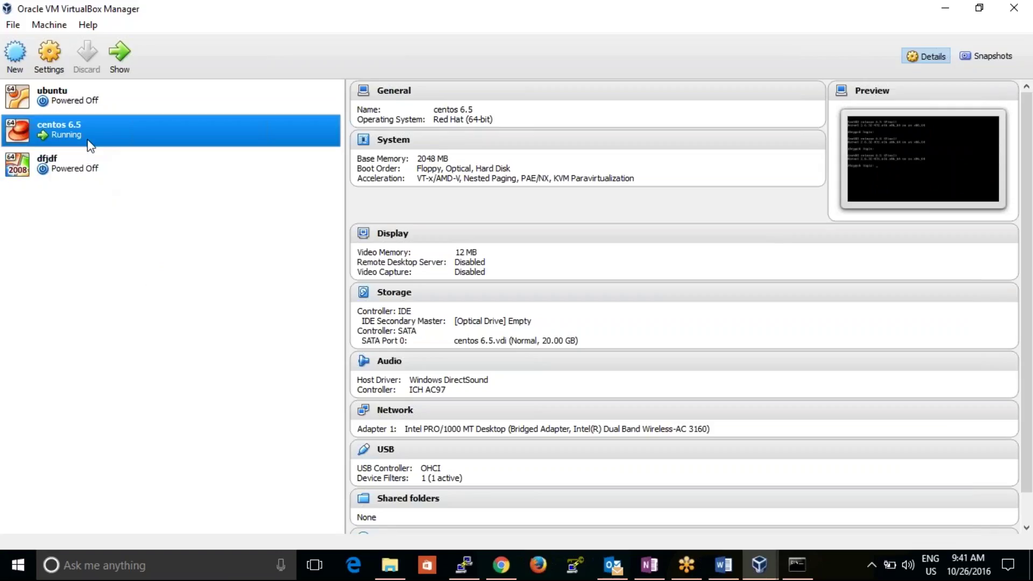
left_click(14, 52)
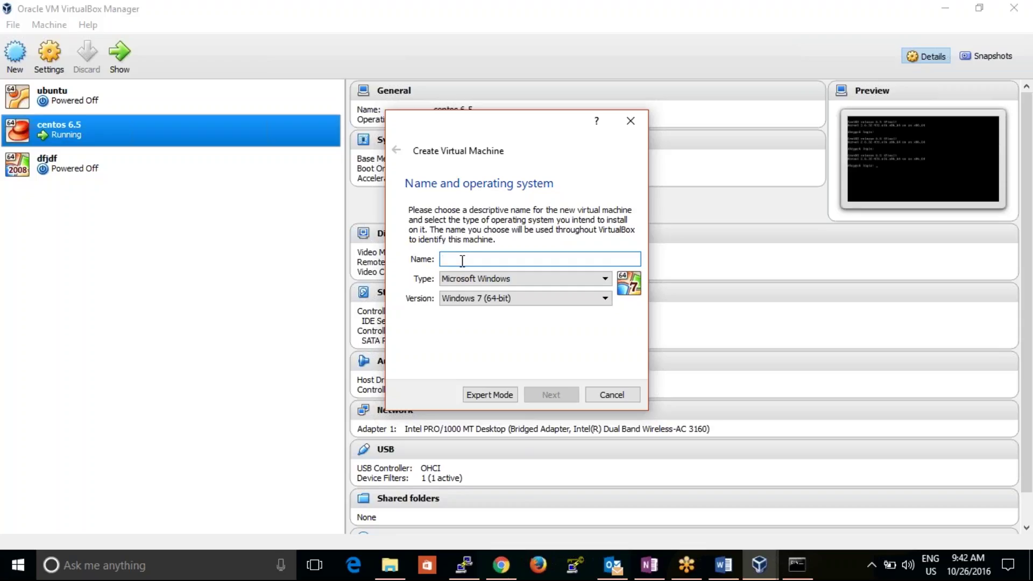
type("Chef")
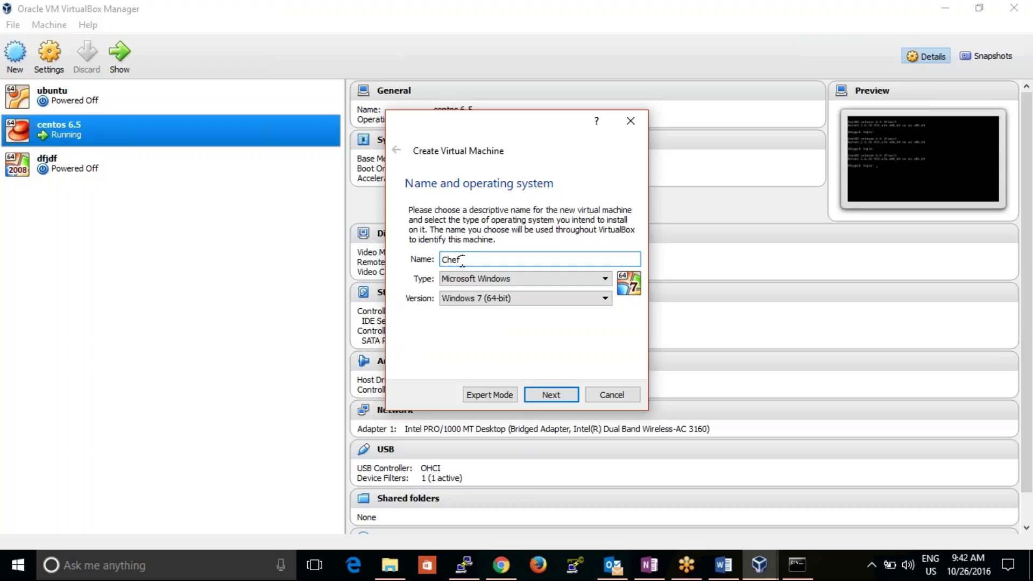
type(" Server -c")
key("BackSpace")
key("BackSpace")
- Set the machine's type to Linux and version to Red Hat (64-bit)
left_click(513, 279)
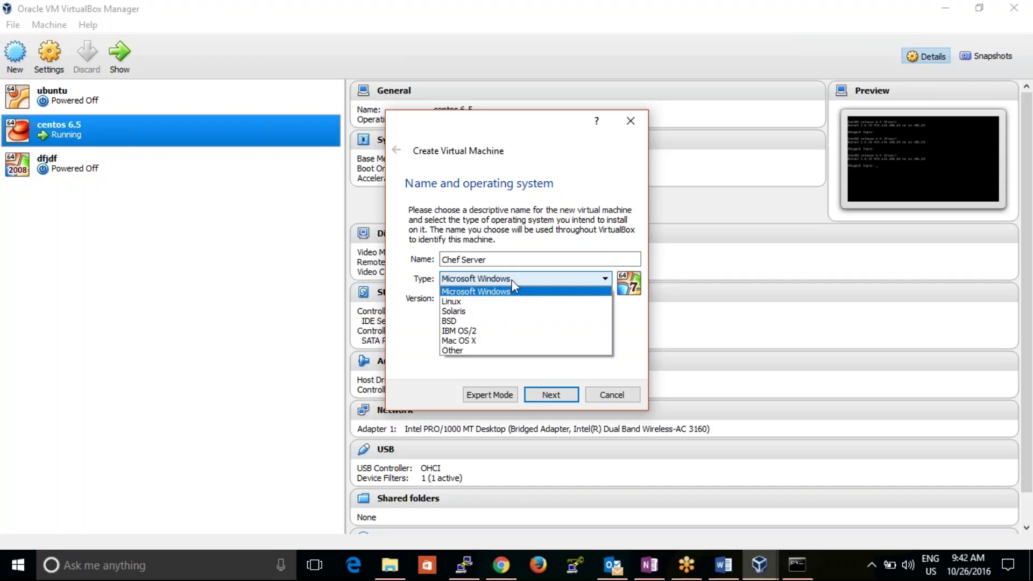
left_click(468, 303)
left_click(484, 298)
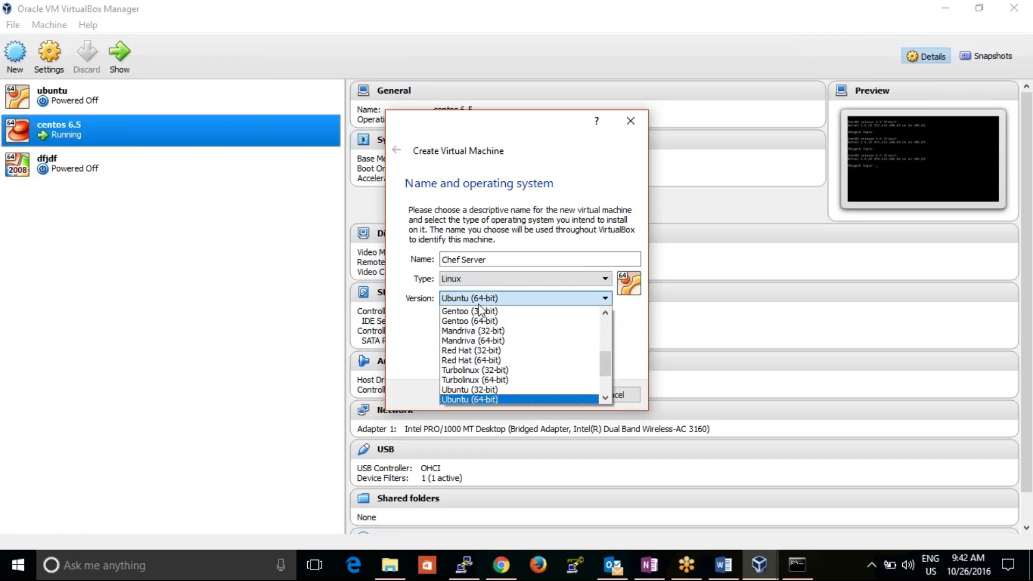
left_click(605, 398)
left_click(605, 398)
left_click(605, 397)
left_click(606, 397)
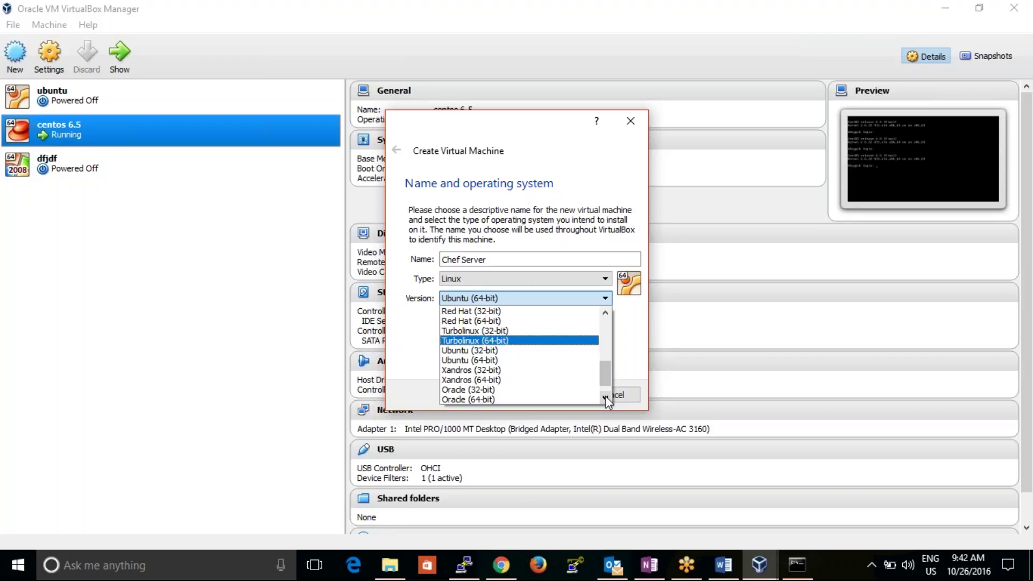
left_click(541, 321)
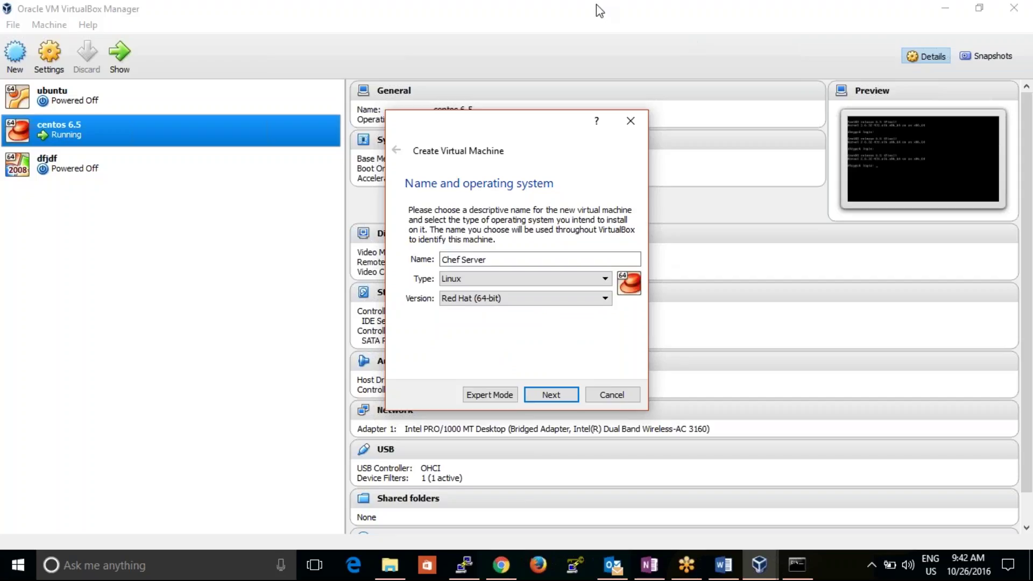
left_click(682, 22)
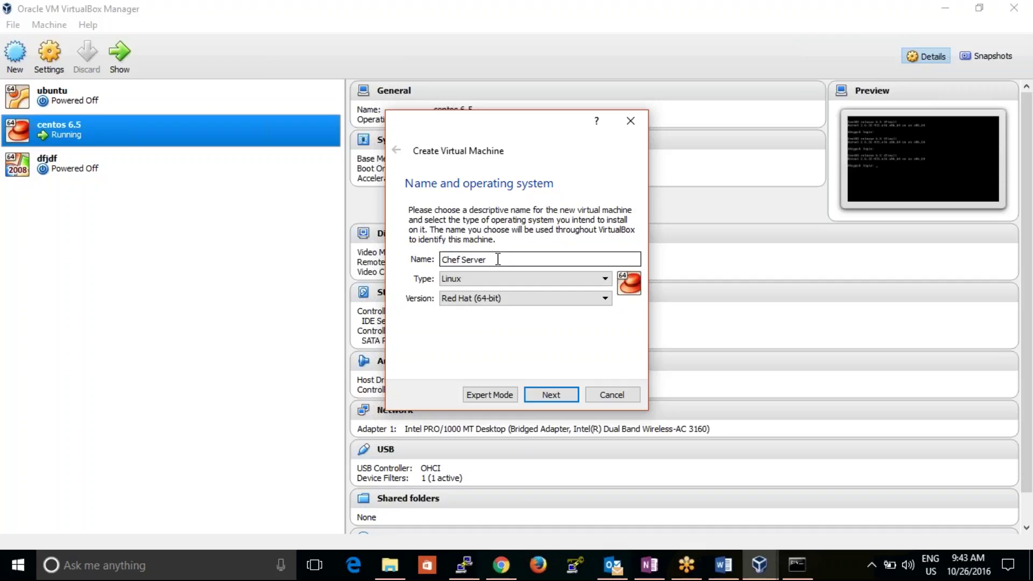
left_click_drag(498, 259, 442, 260)
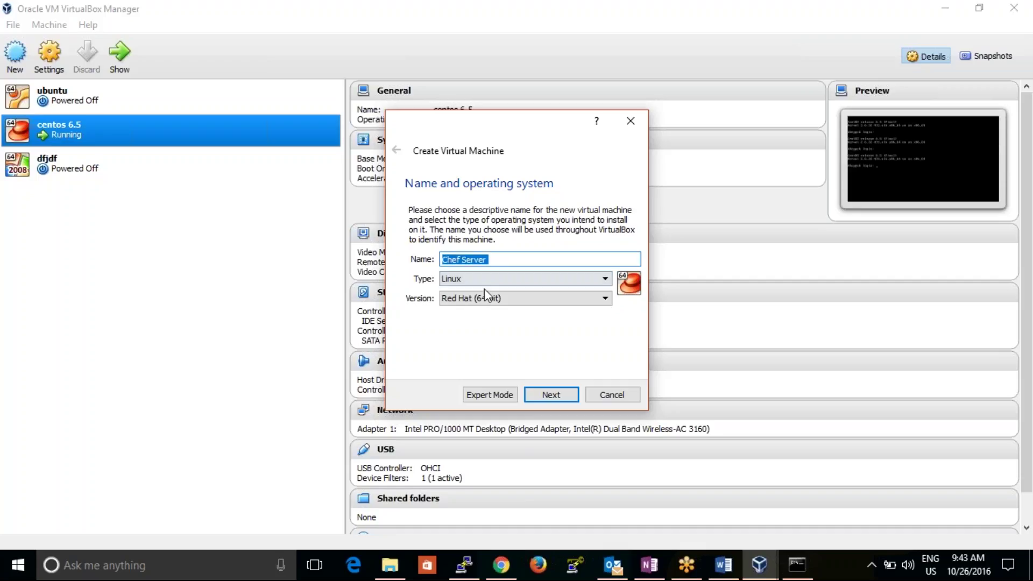
- Set the new VM's memory size to 1024 MB
left_click(561, 392)
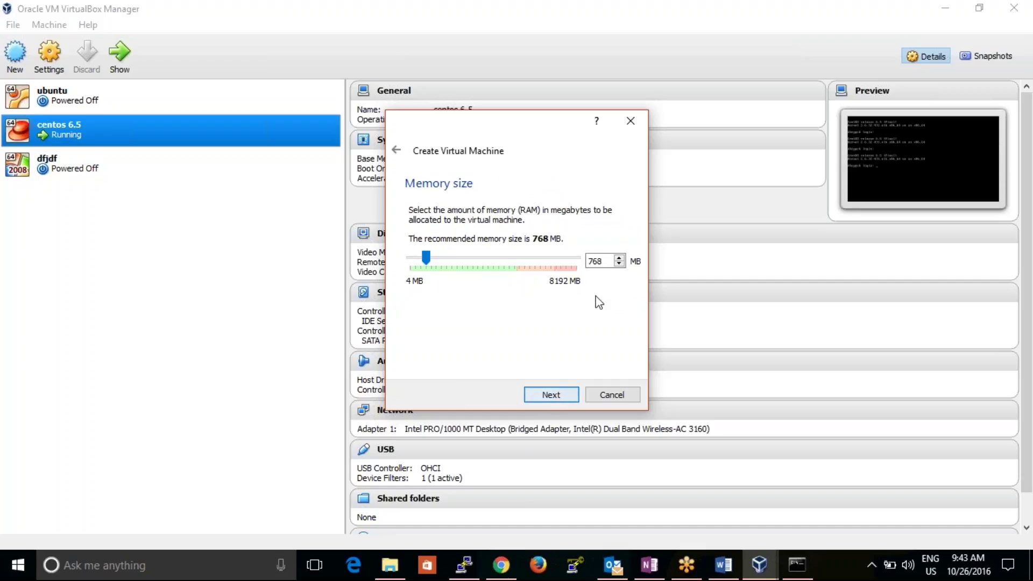
left_click_drag(603, 261, 585, 262)
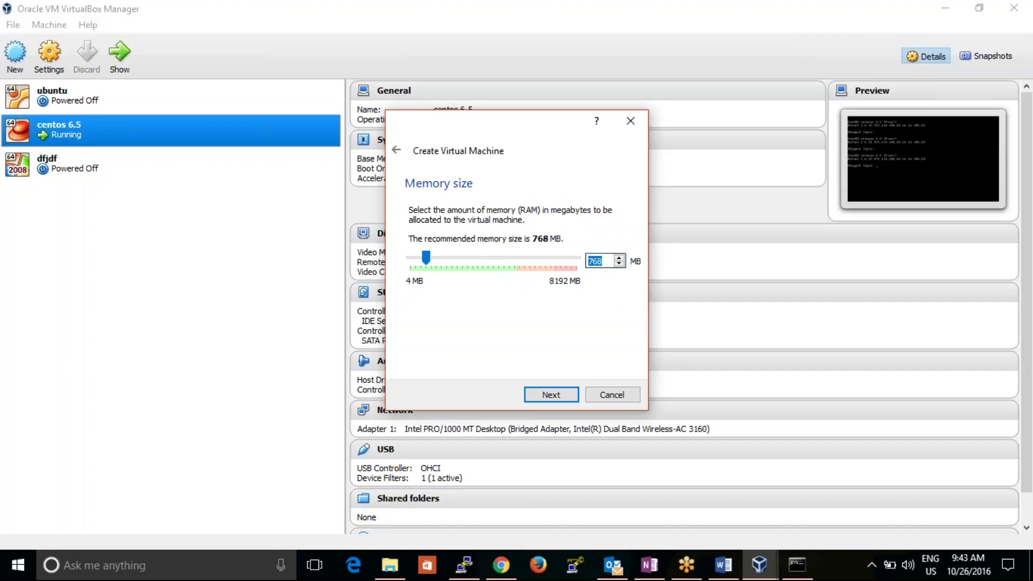
type("102")
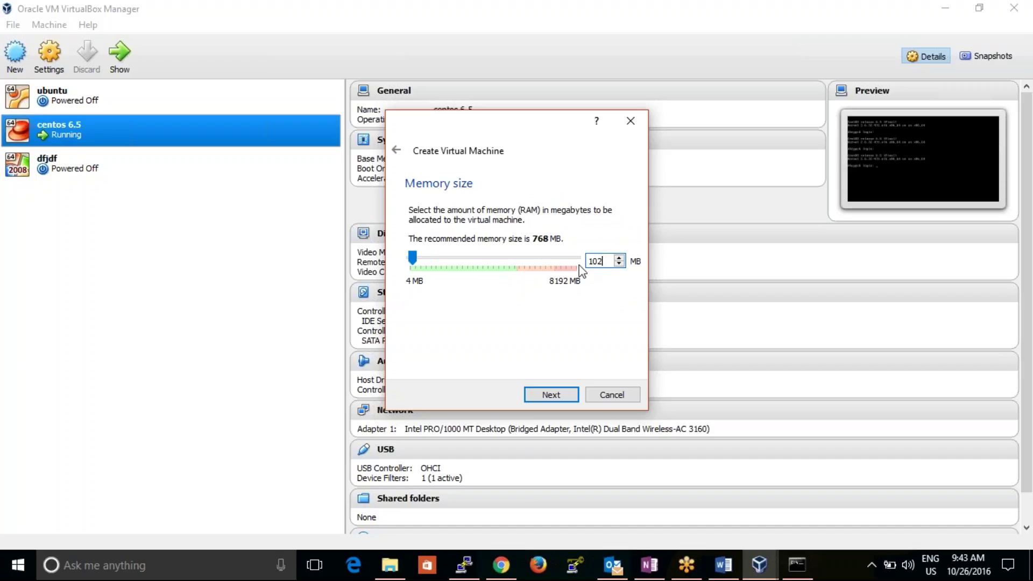
type("4")
- Create a new dynamically allocated VDI hard disk sized at 30 GB
left_click(550, 396)
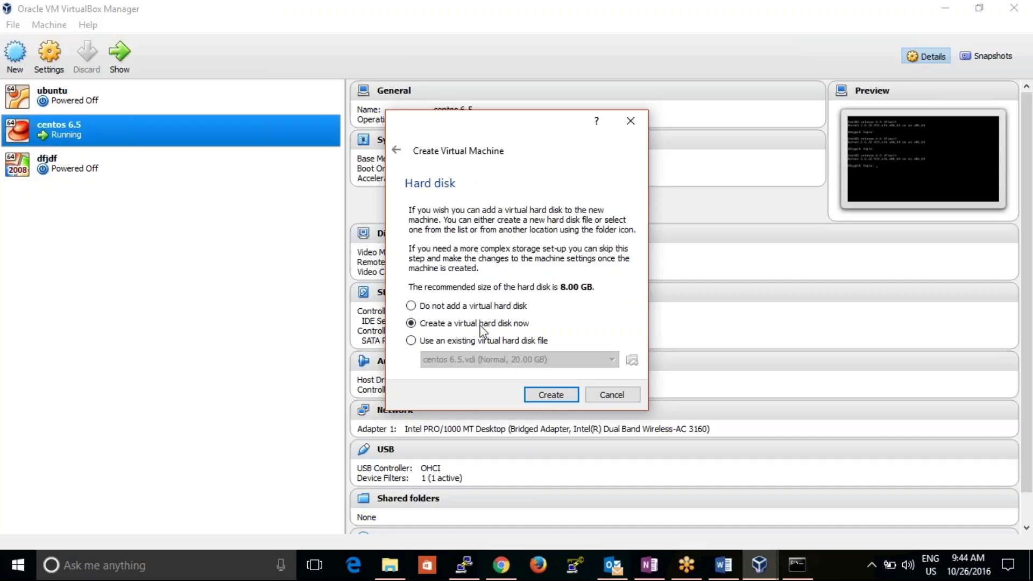
left_click(562, 396)
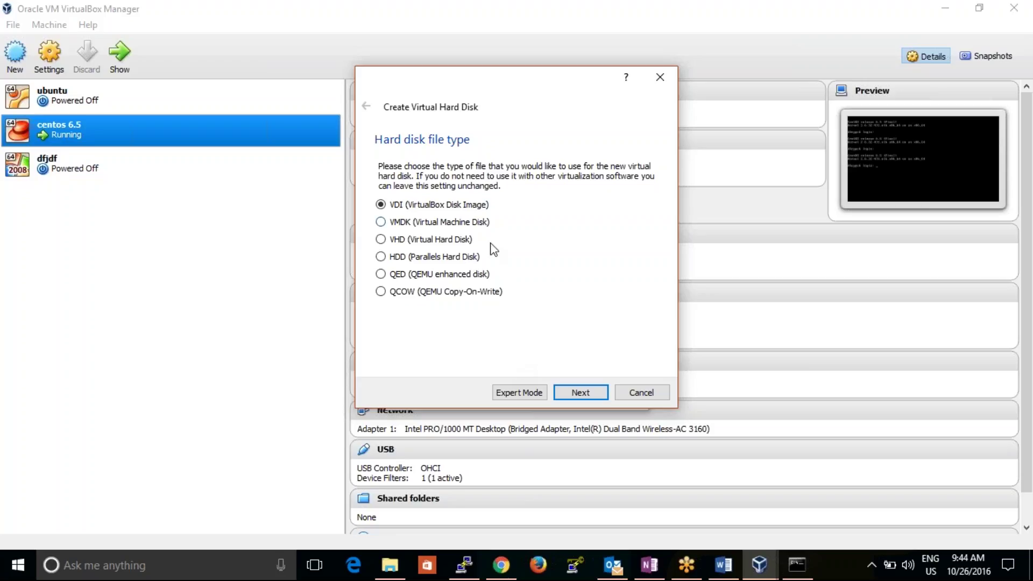
left_click(580, 393)
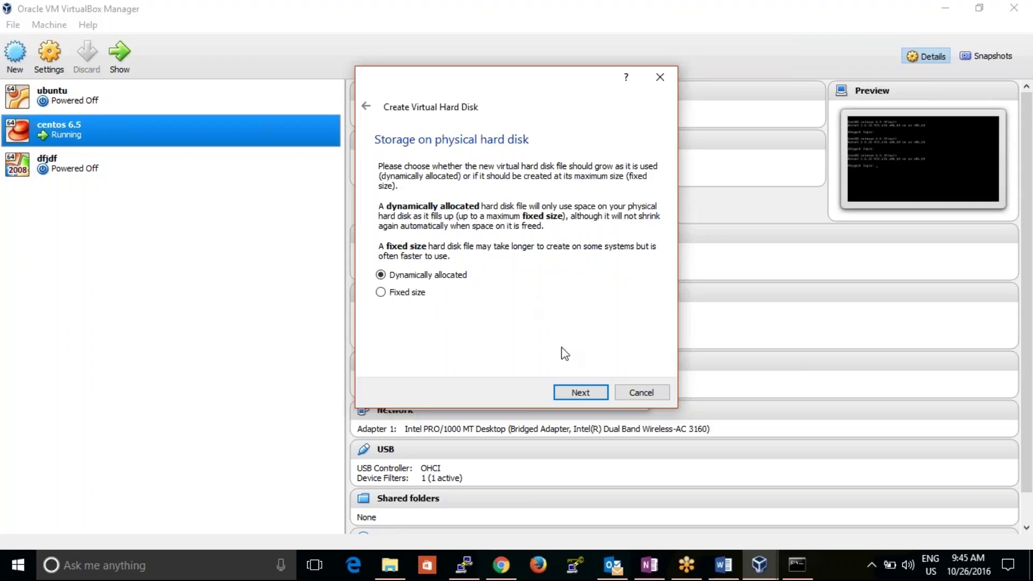
left_click(581, 393)
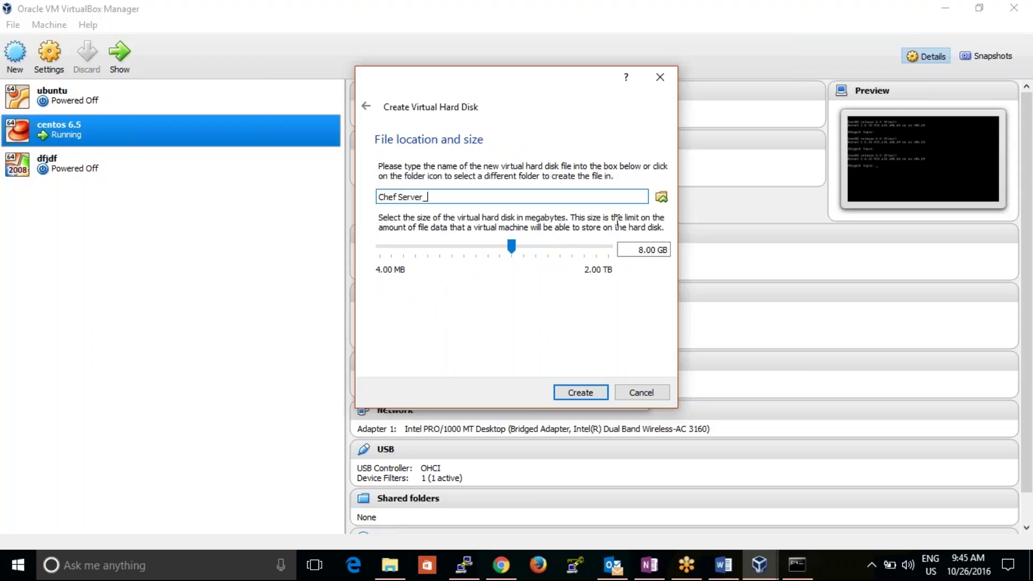
left_click(643, 245)
key("BackSpace")
type("30")
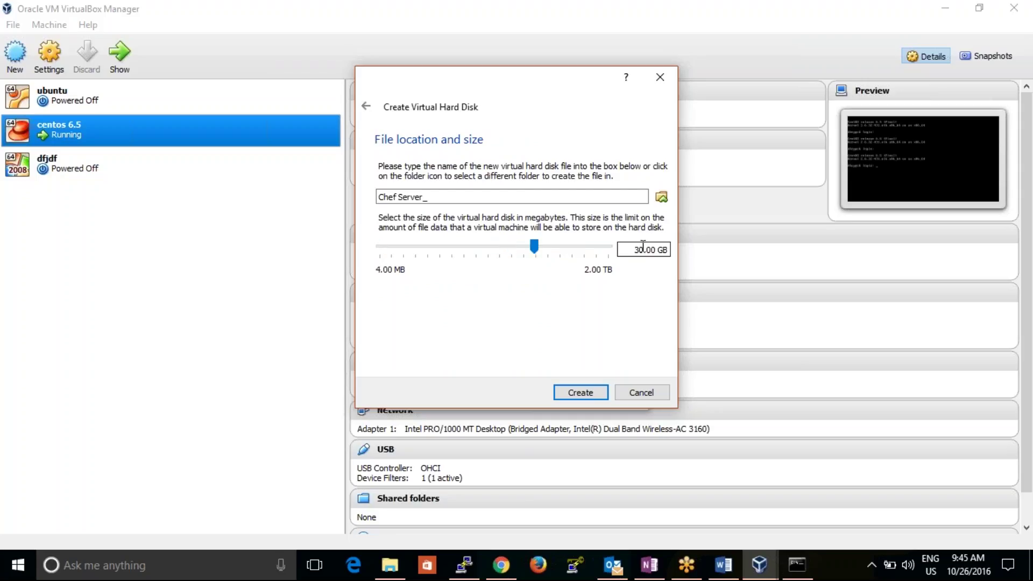
left_click(582, 392)
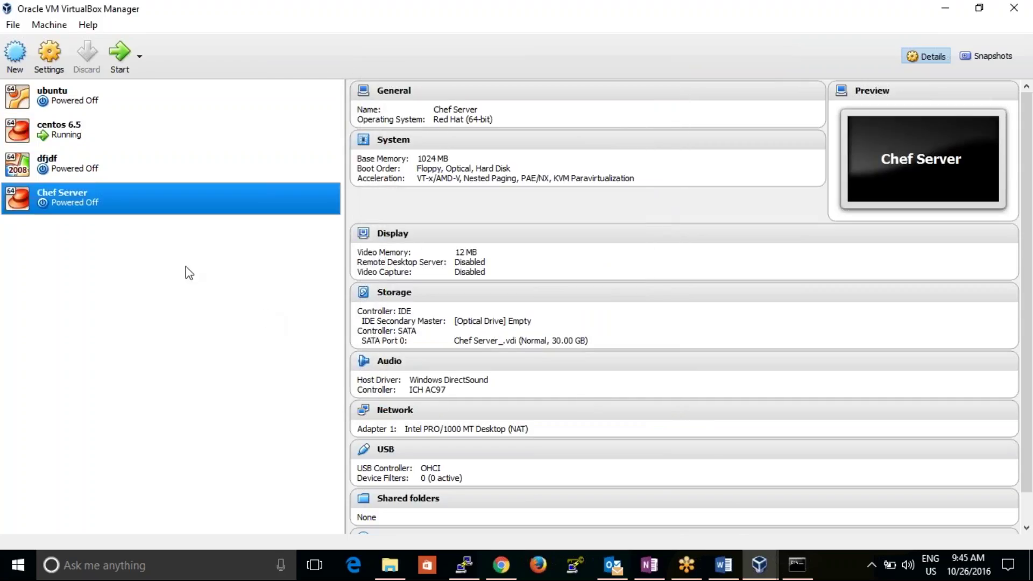
- Open the Chef Server VM's storage settings and review the SATA controller and Chef Server_.vdi disk
right_click(129, 208)
left_click(151, 214)
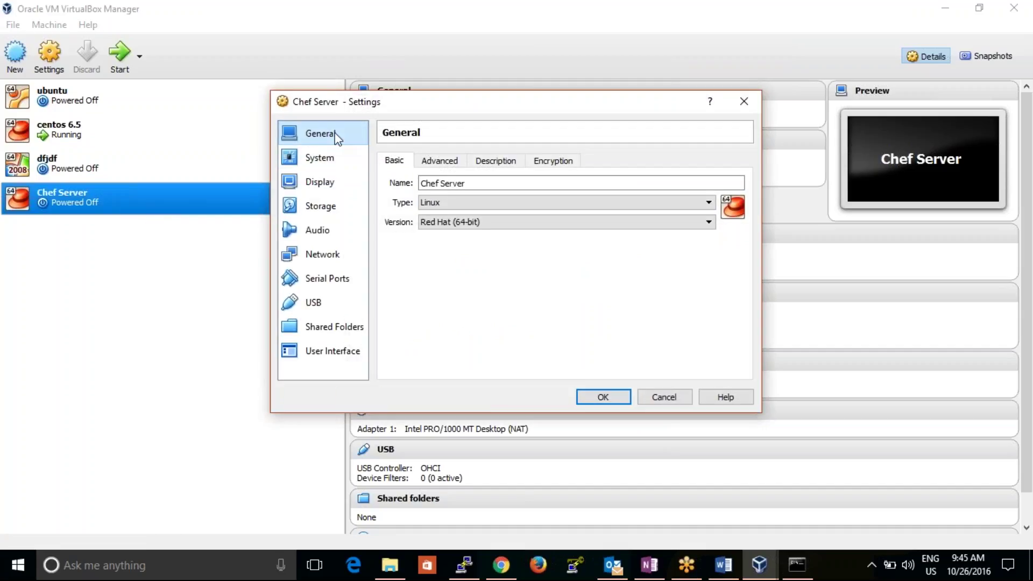
left_click(338, 207)
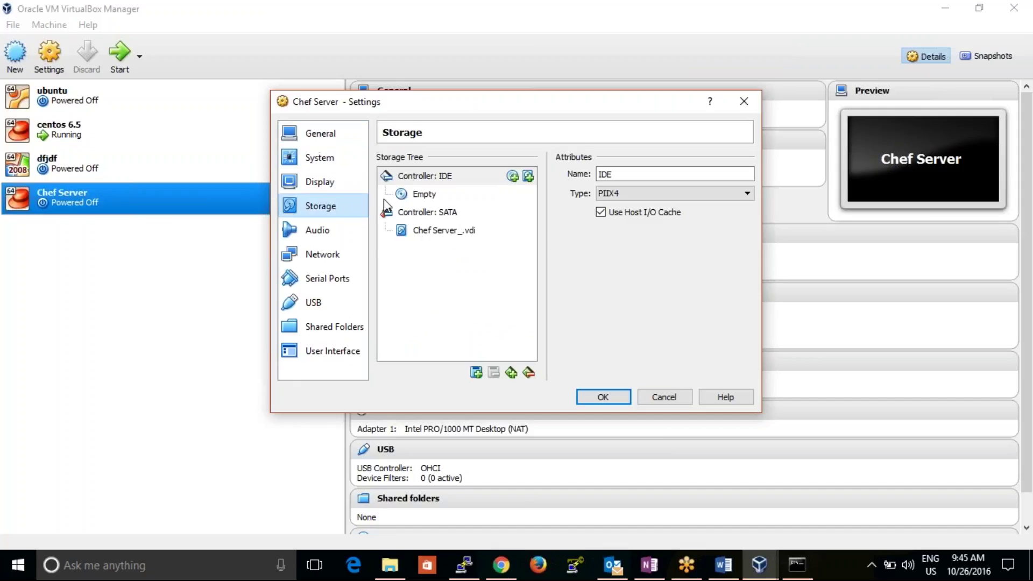
left_click(430, 212)
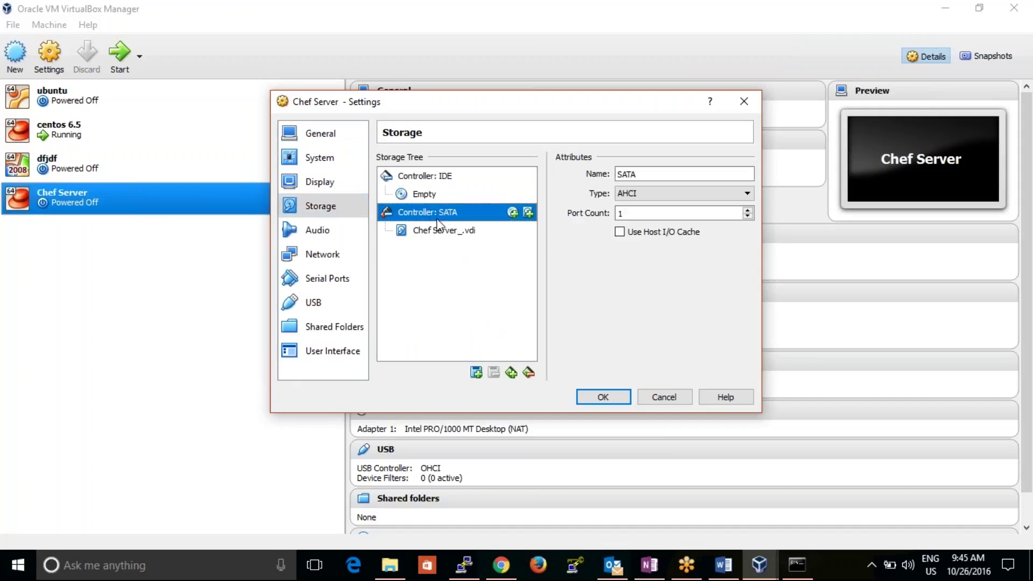
left_click(444, 235)
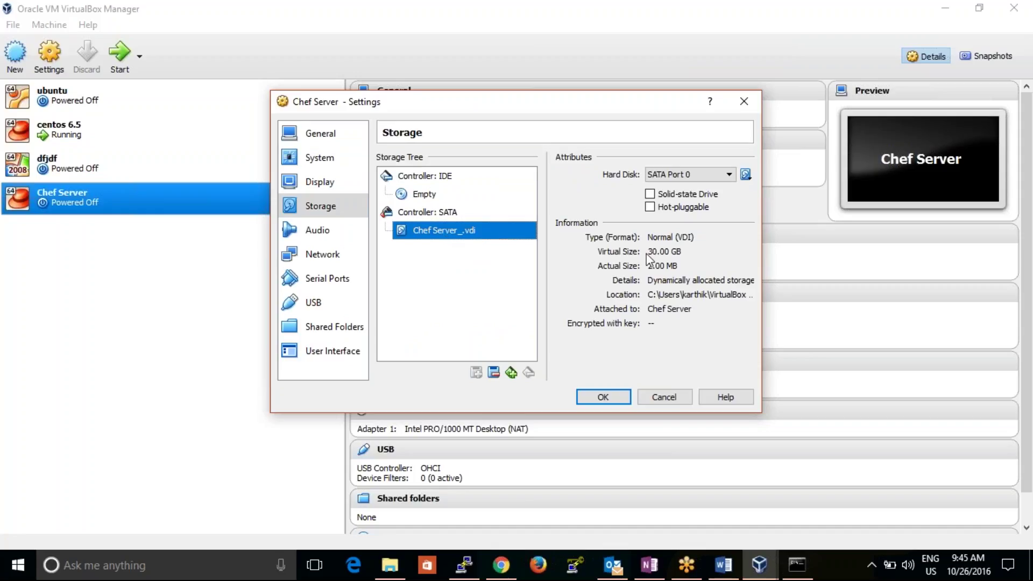
- Load CentOS-6.5-x86_64-minimal.iso into the empty IDE optical drive
left_click(419, 194)
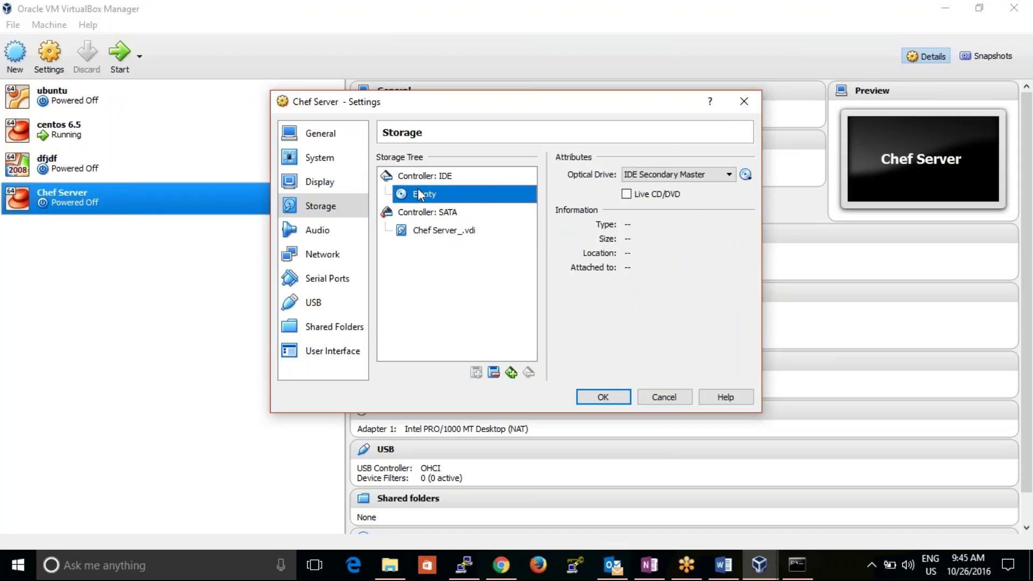
left_click(746, 175)
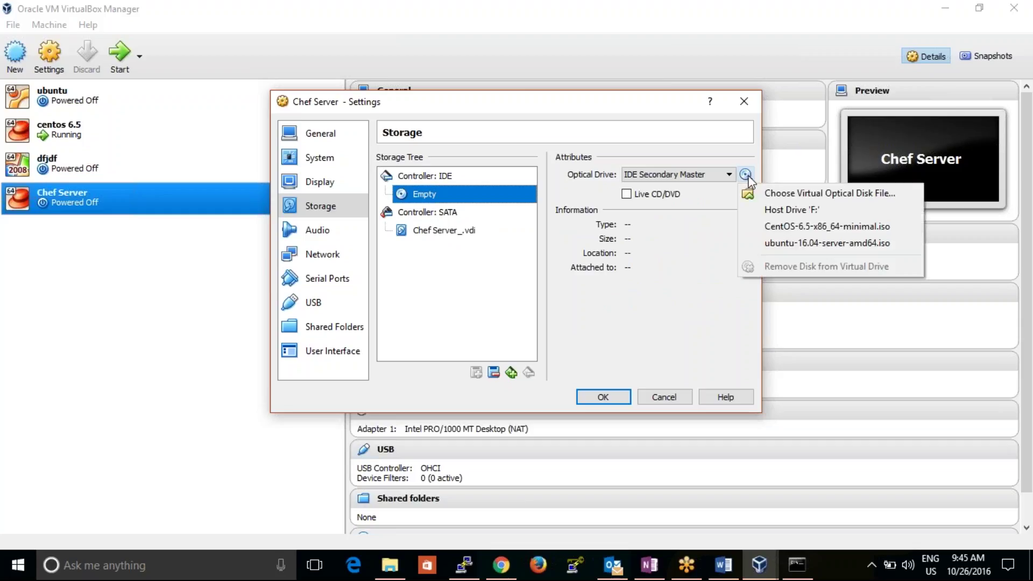
left_click(797, 234)
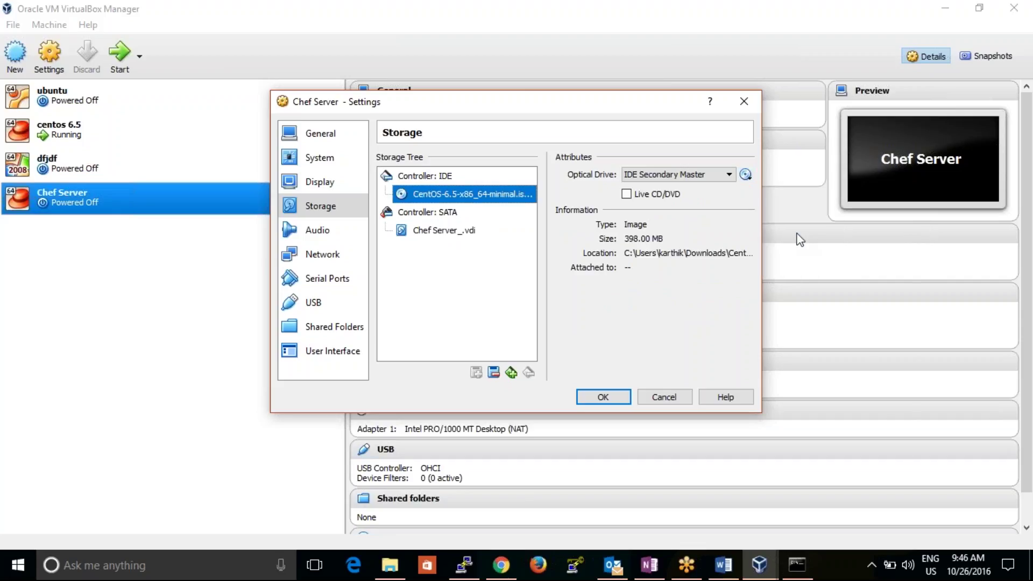
left_click(745, 174)
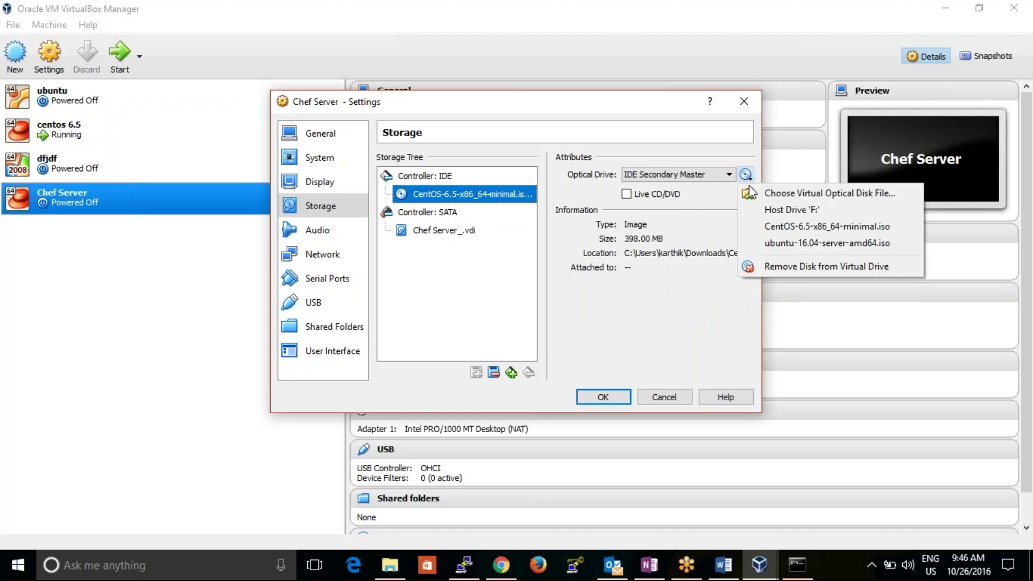
left_click(778, 226)
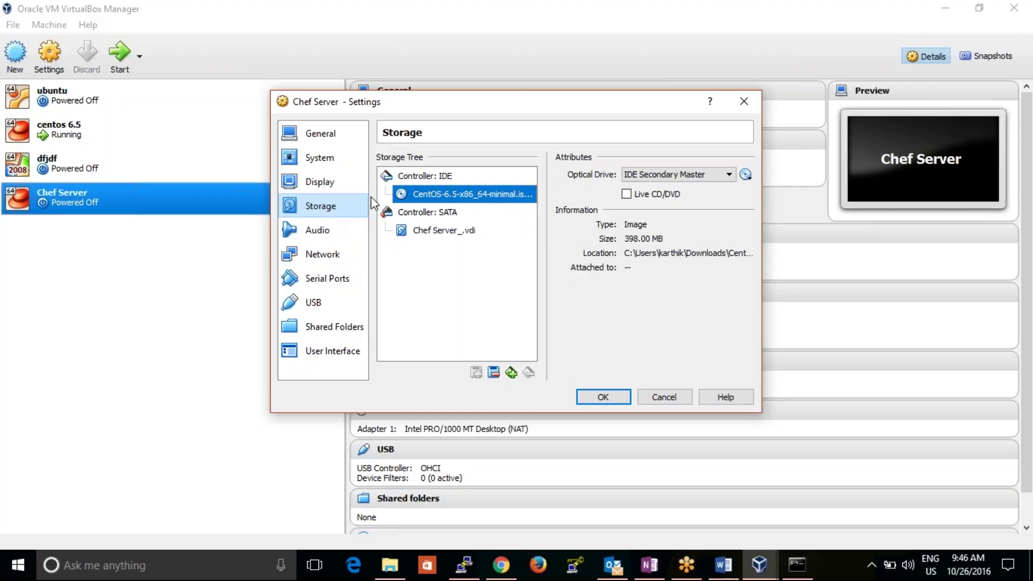
- Bridge Adapter 1 to the Intel(R) Dual Band Wireless-AC 3160 and save the settings
left_click(331, 258)
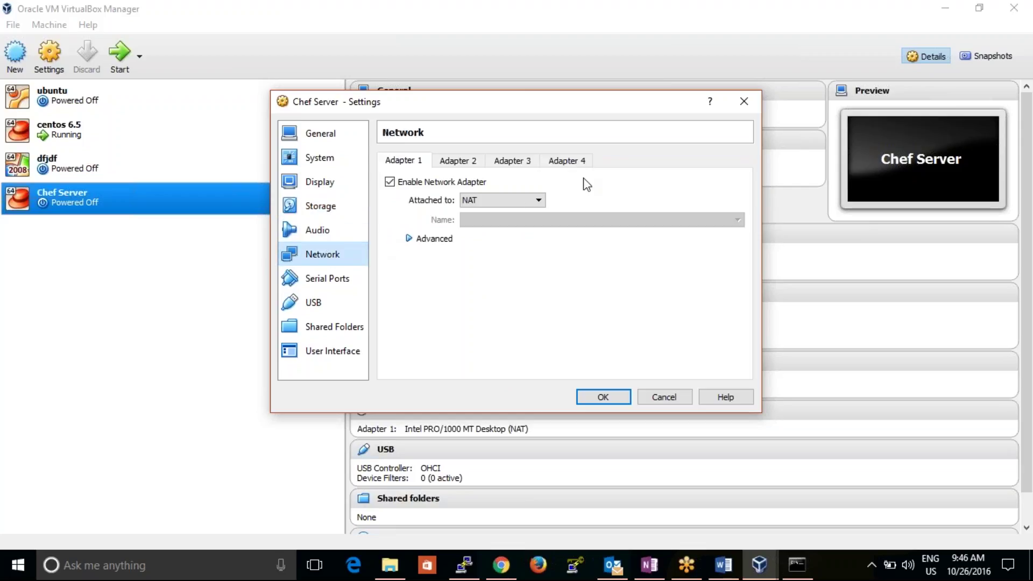
left_click(512, 205)
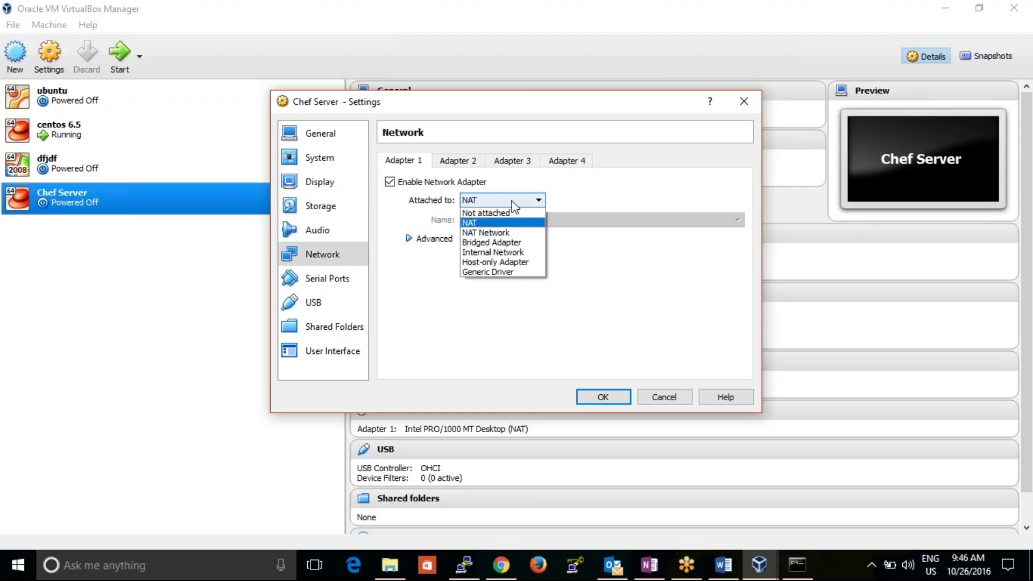
left_click(498, 242)
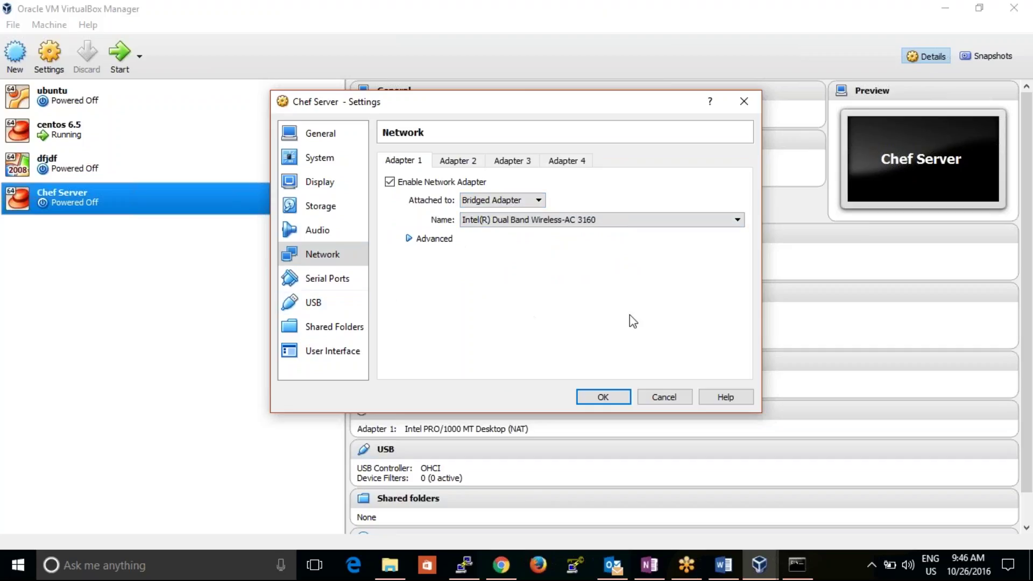
left_click(570, 220)
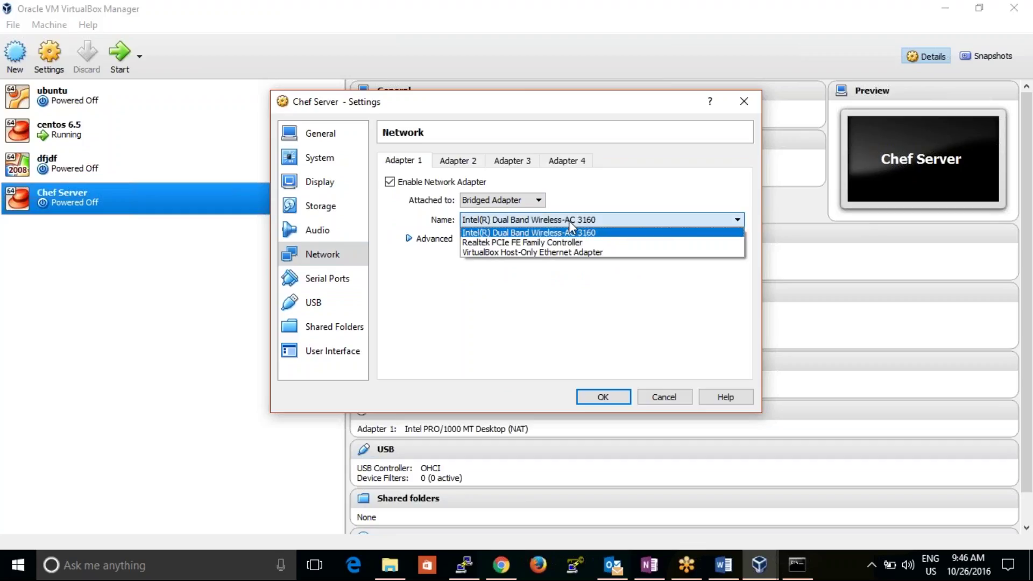
left_click(569, 220)
left_click(562, 236)
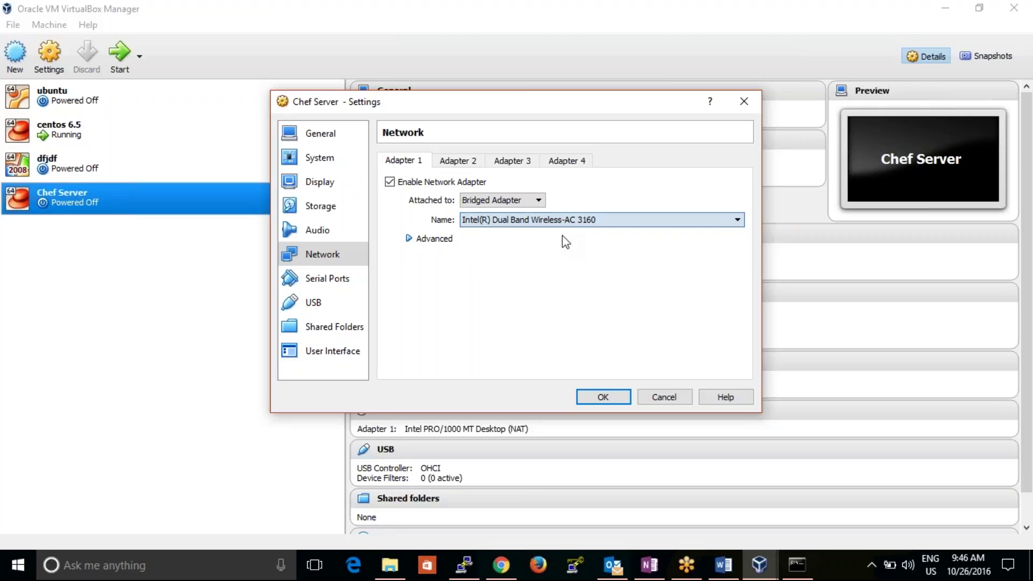
left_click(876, 560)
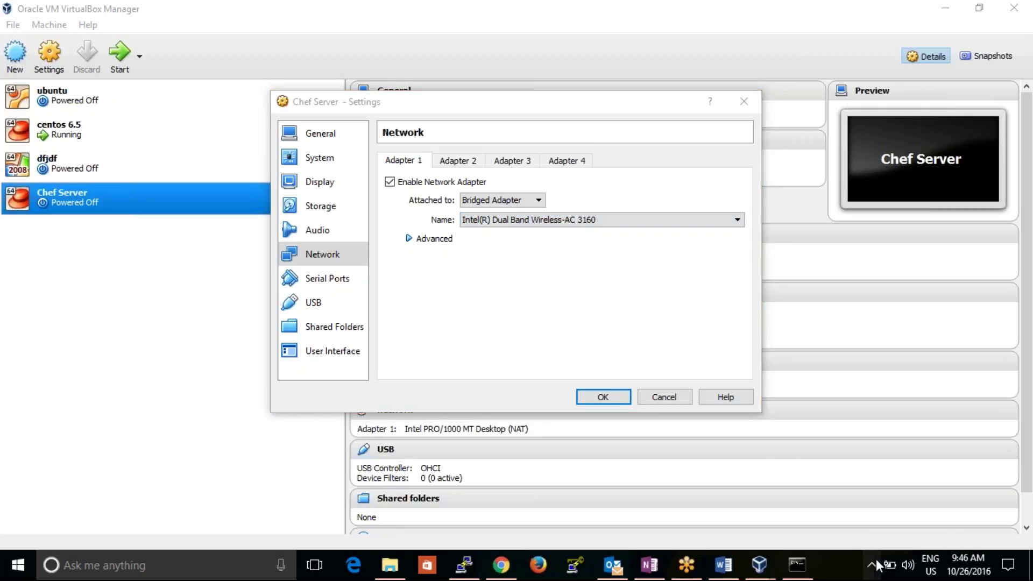
left_click(633, 327)
left_click(607, 399)
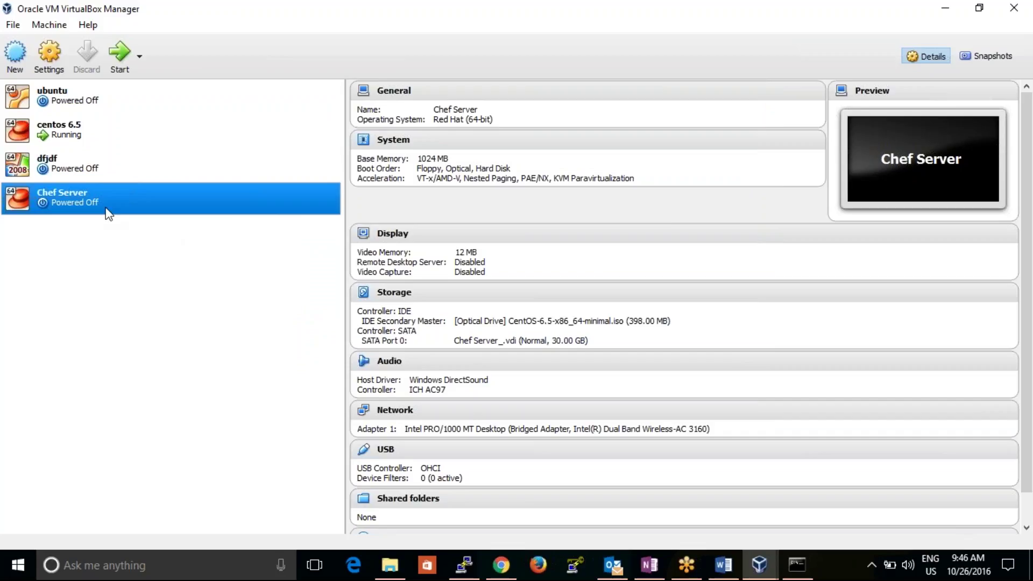
- Start the Chef Server VM in a maximized window and boot the 'Install or upgrade' entry
left_click(118, 60)
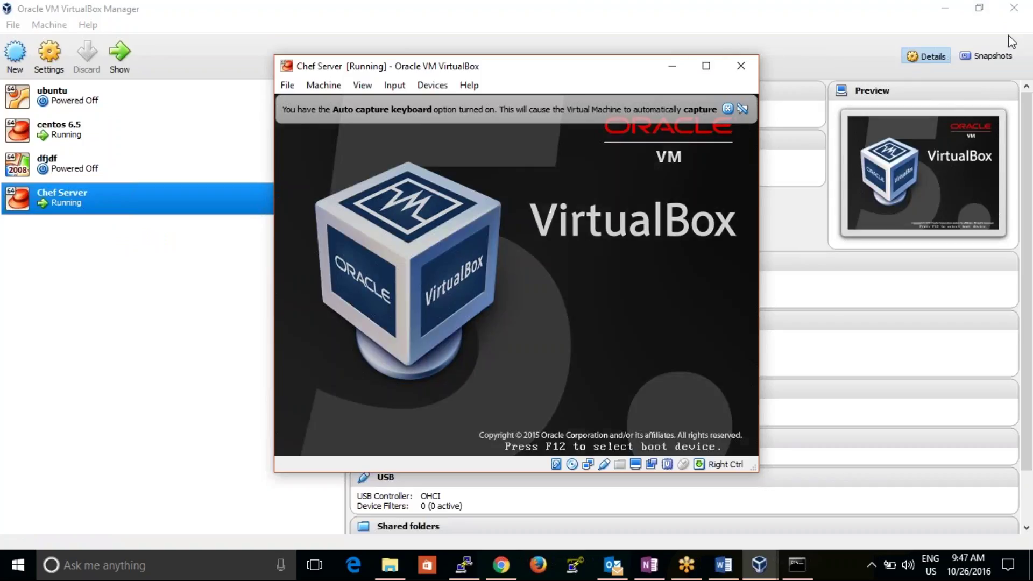
left_click(706, 66)
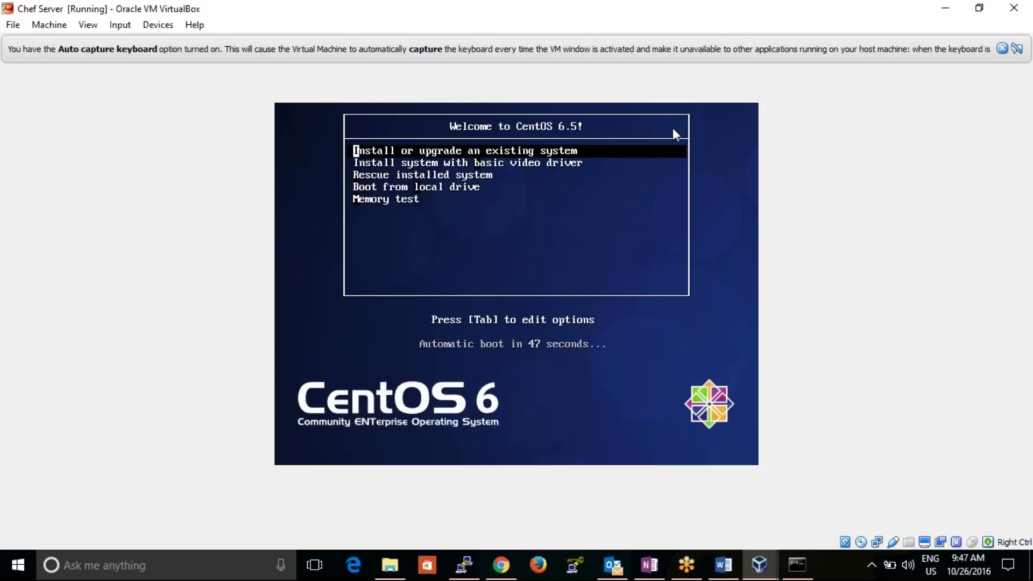
key("End")
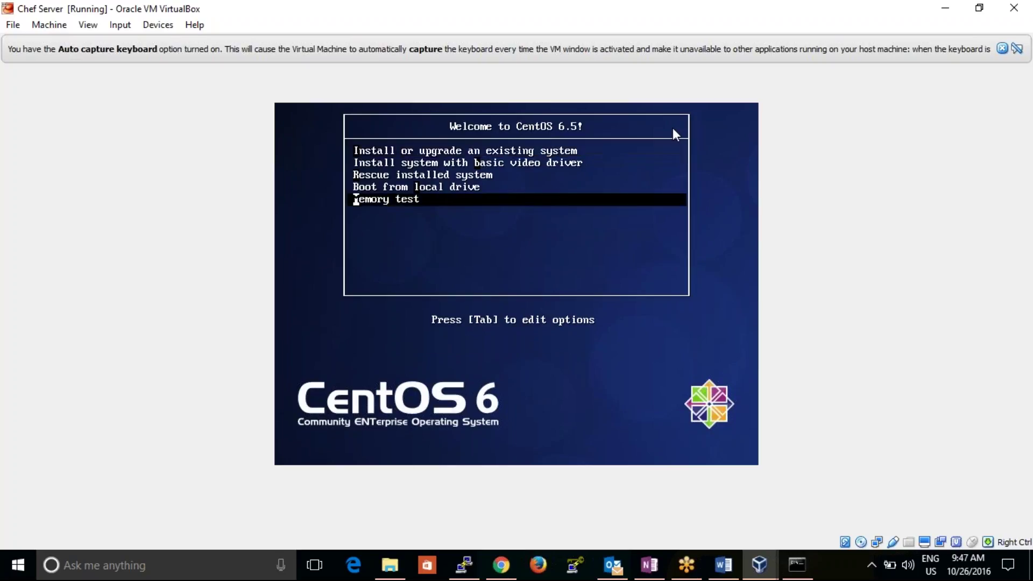
key("Up")
key("Up")
key("Up")
key("Up")
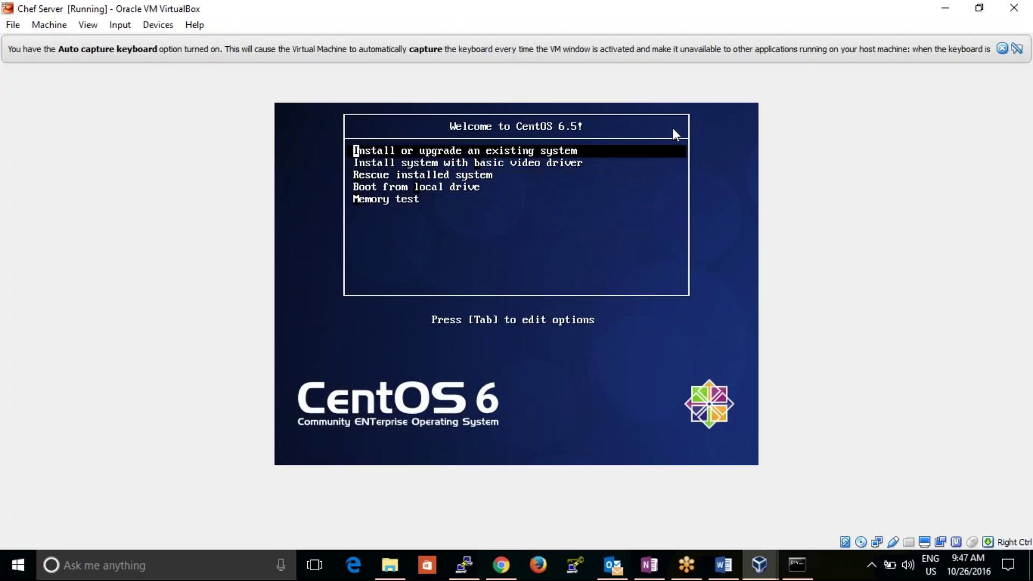
key("Return")
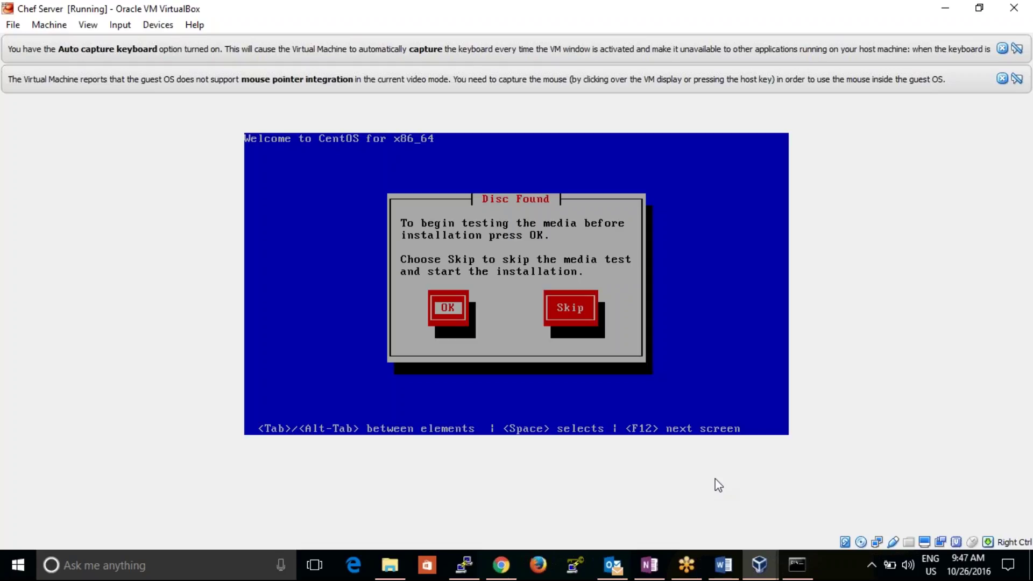
- Choose Skip at the Disc Found prompt to bypass the media test
key("Tab")
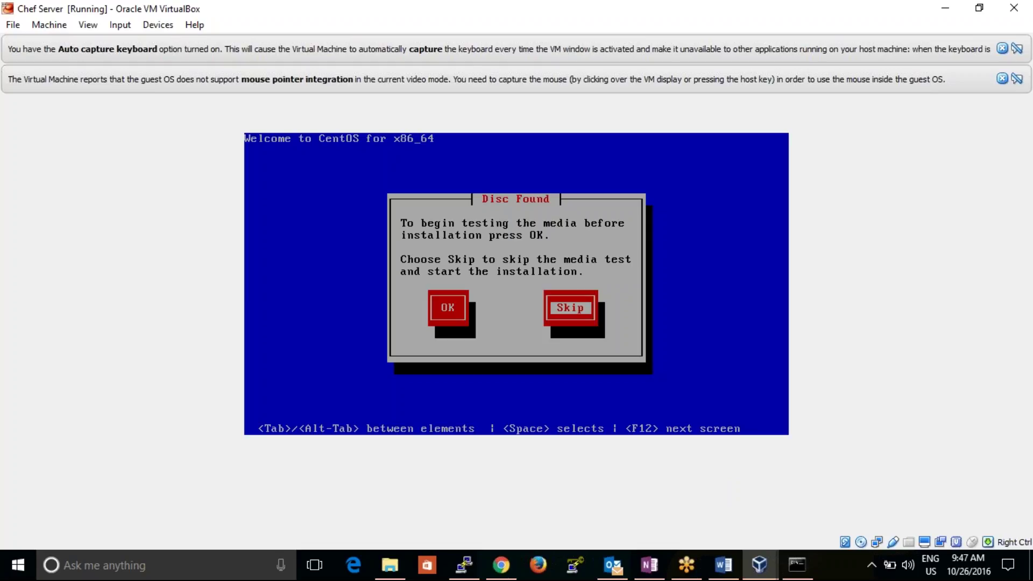
key("Return")
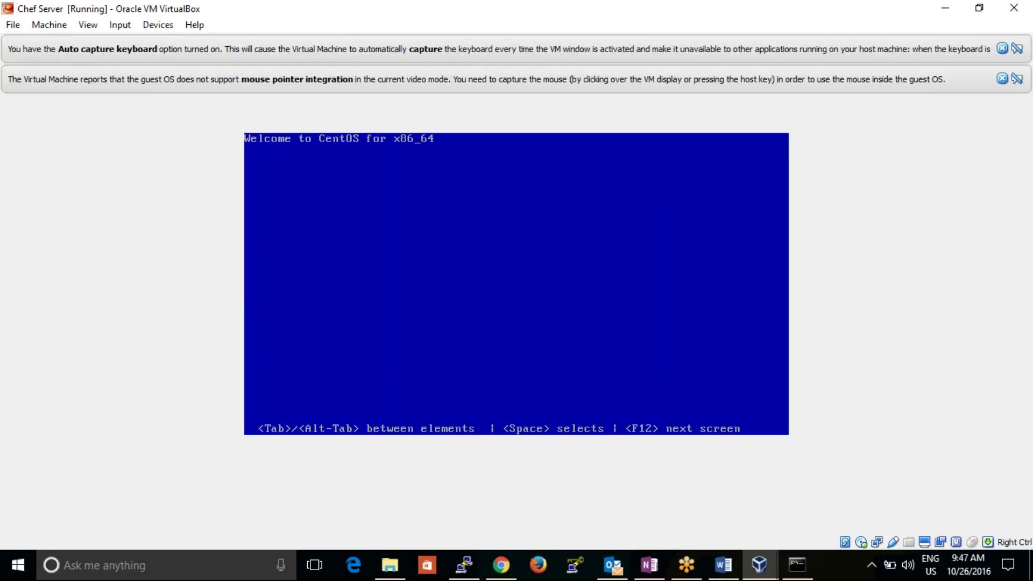
- Check host memory usage in Task Manager, then minimize it to reveal the installer
right_click(834, 568)
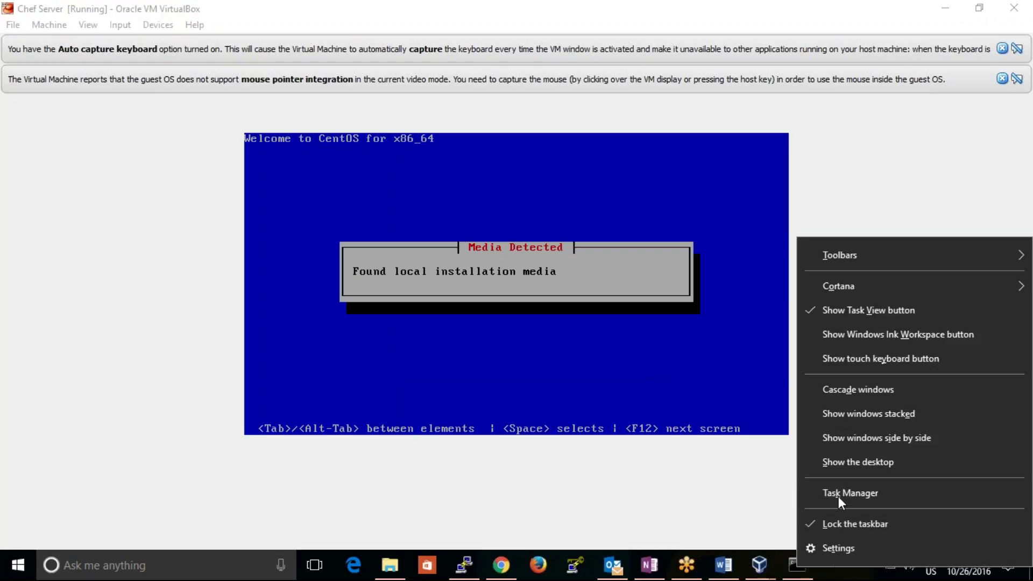
left_click(838, 496)
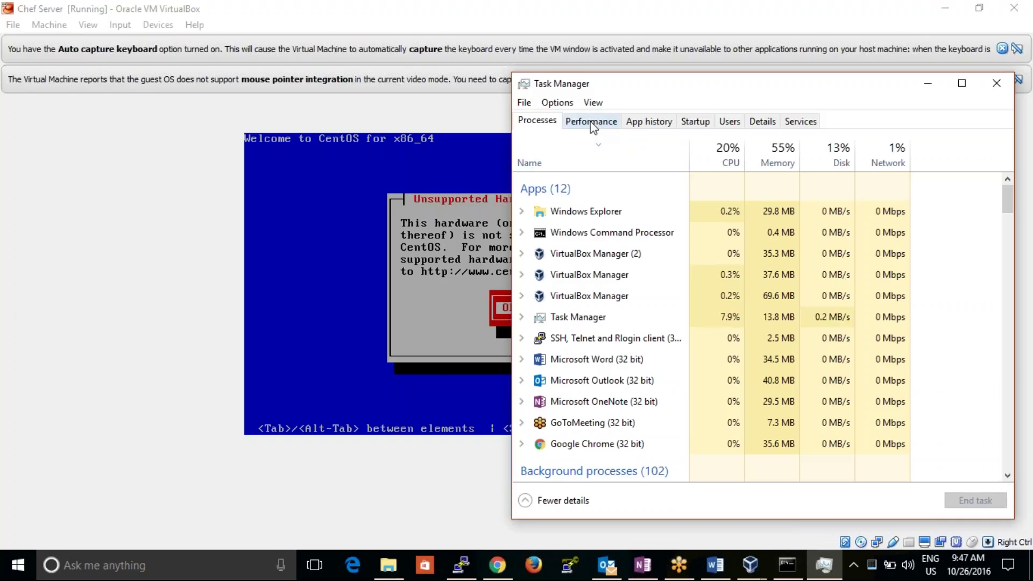
left_click(591, 123)
left_click(611, 197)
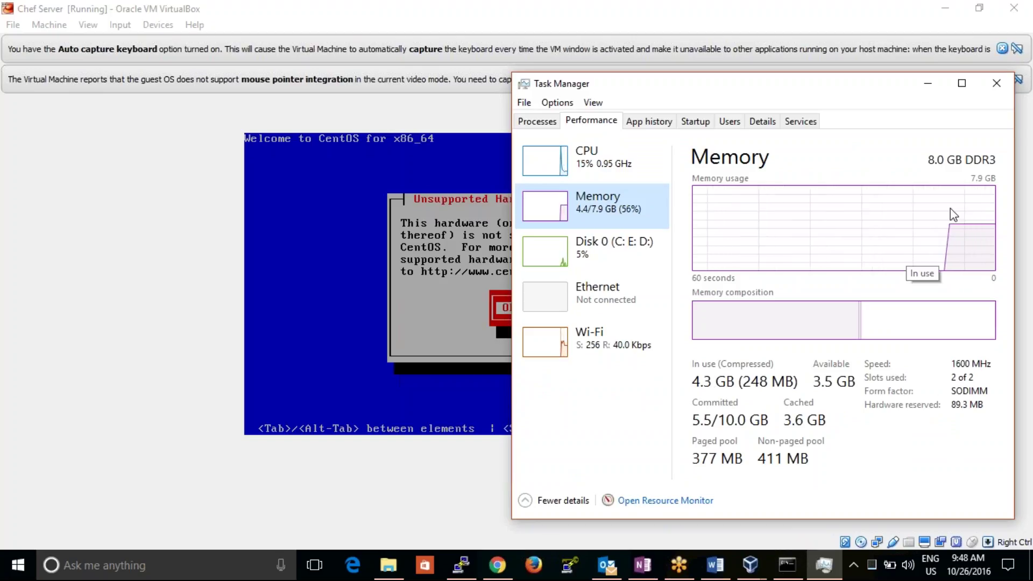
left_click(930, 84)
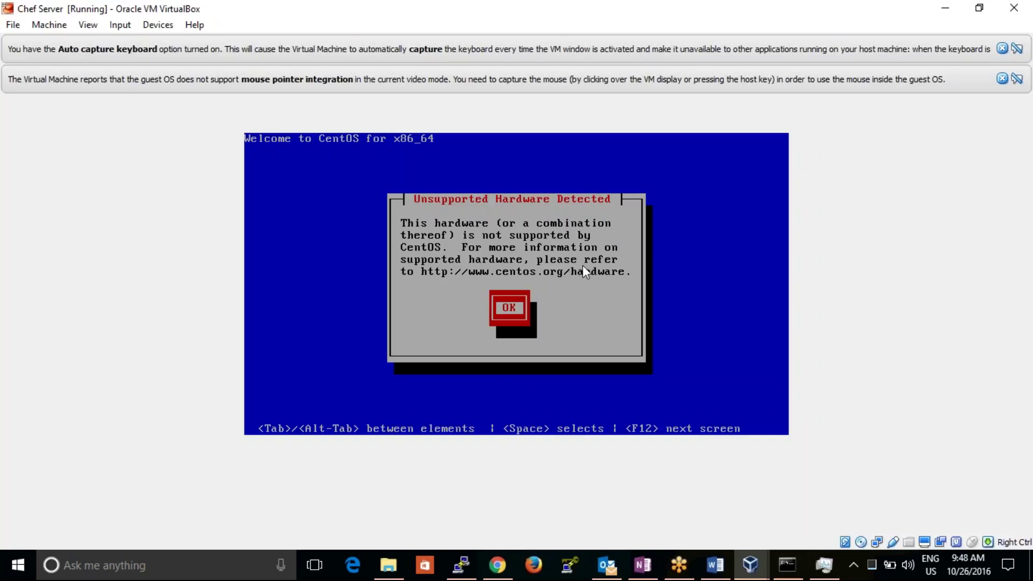
- Dismiss the hardware warning and accept English language with a U.S. English keyboard
key("Return")
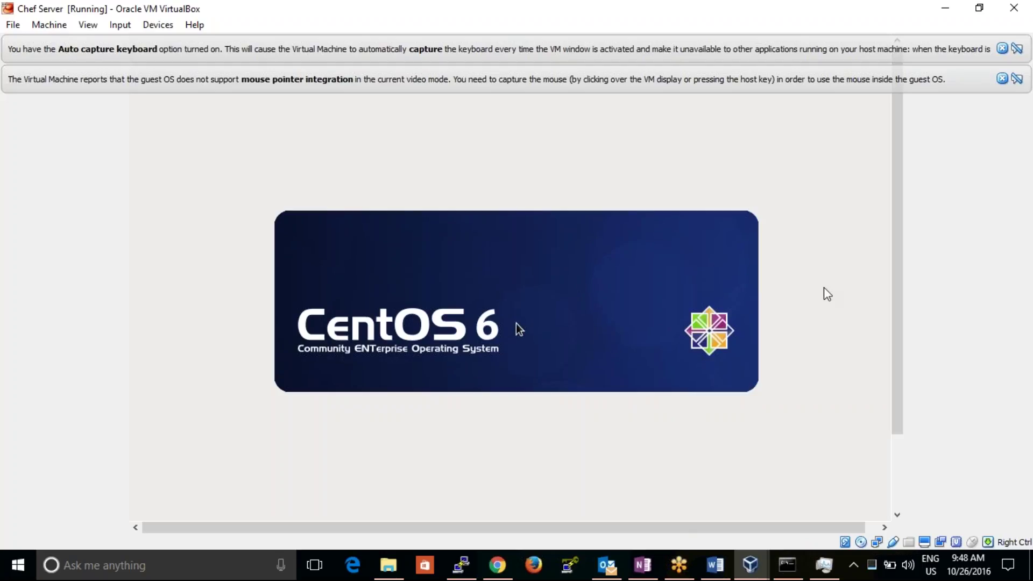
left_click_drag(902, 316, 883, 422)
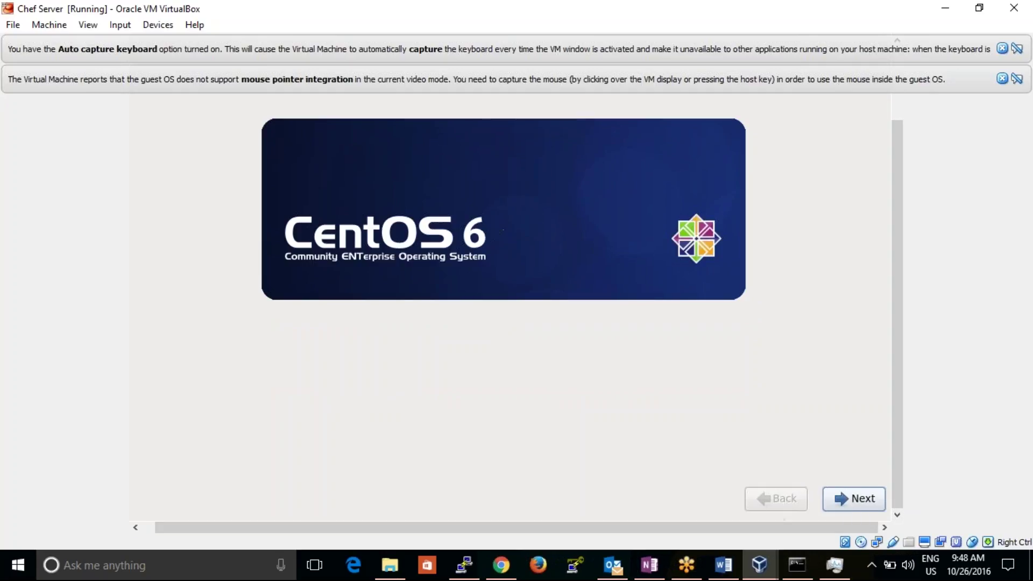
left_click(838, 499)
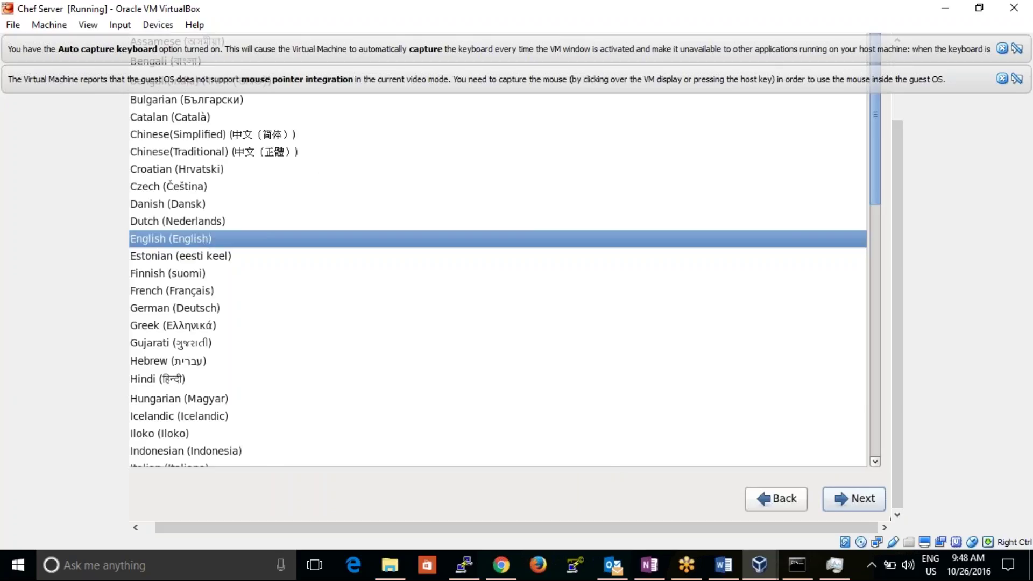
left_click(845, 499)
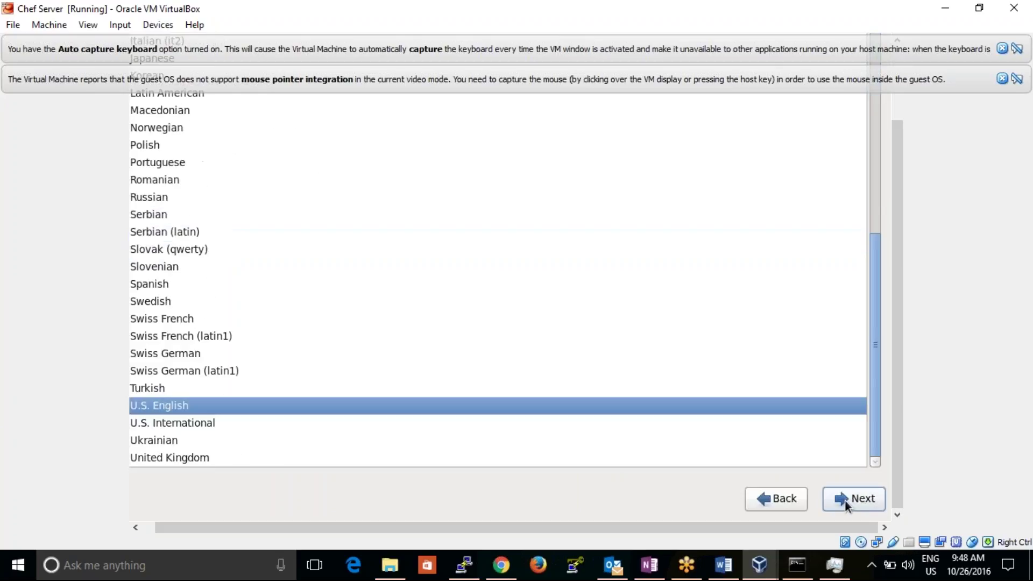
left_click(845, 499)
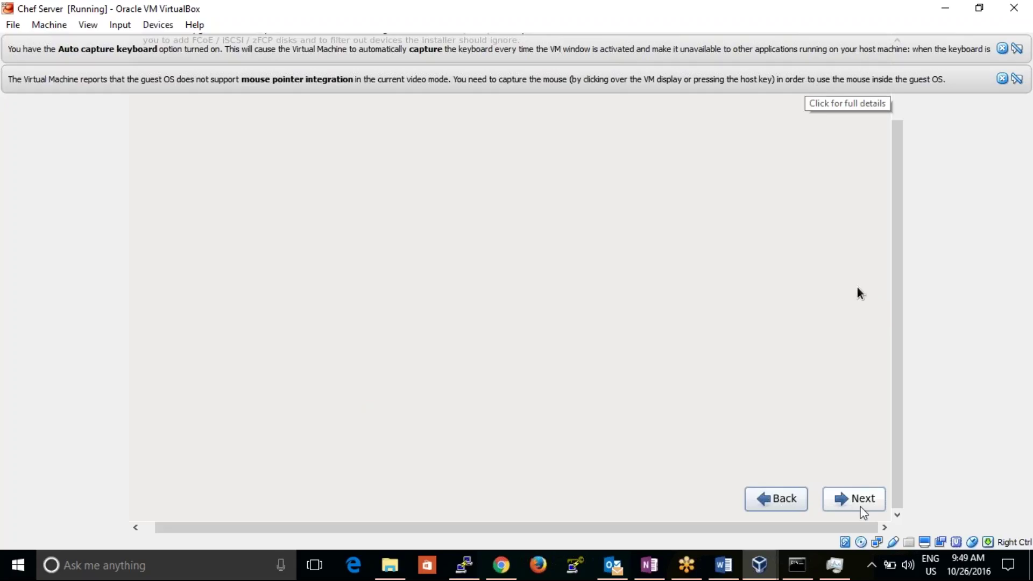
- Close the mouse integration and keyboard capture notices, then continue with Basic Storage Devices
key("alt")
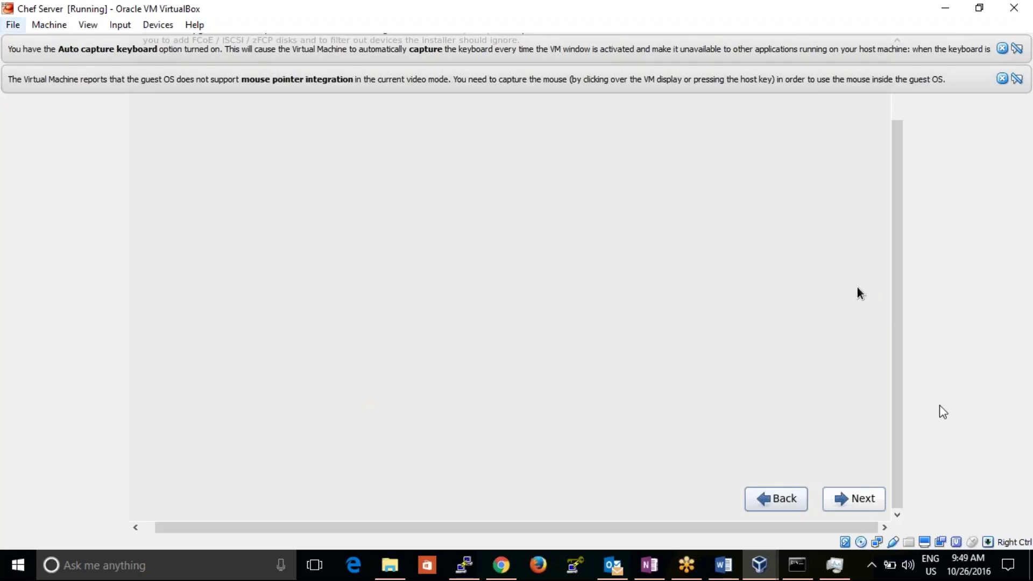
left_click_drag(901, 432, 888, 358)
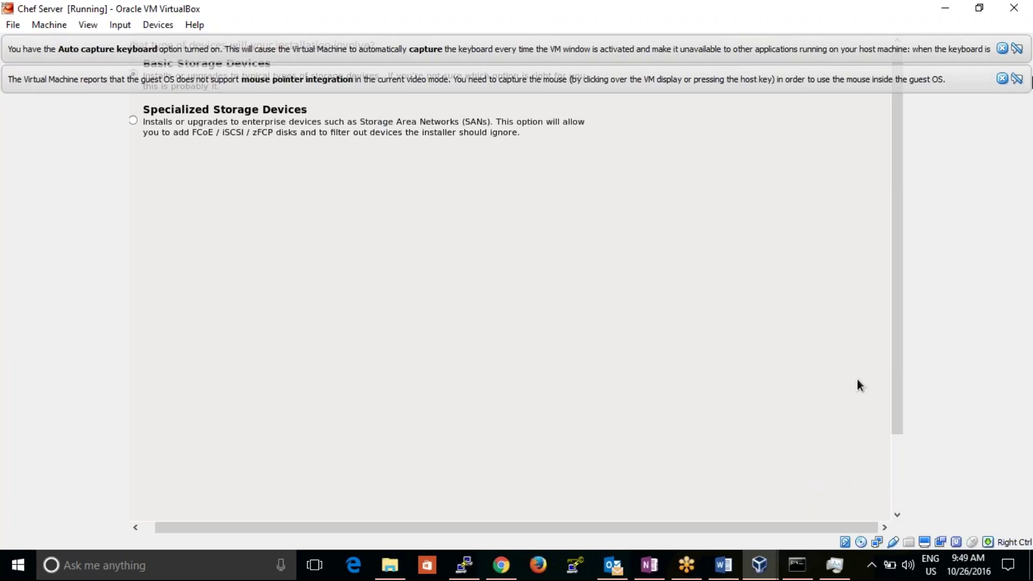
left_click(1001, 78)
left_click(1001, 48)
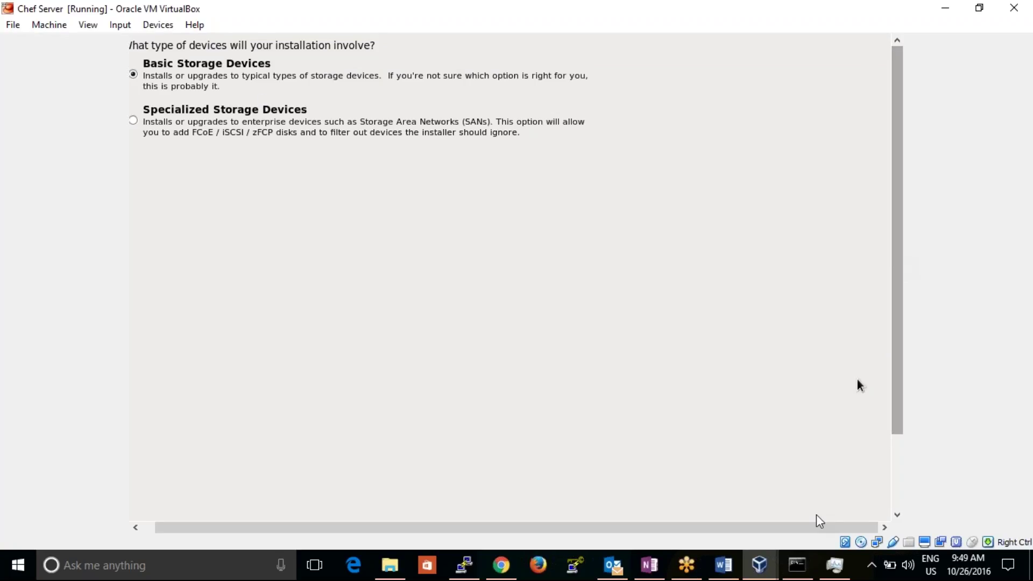
left_click_drag(819, 527, 683, 544)
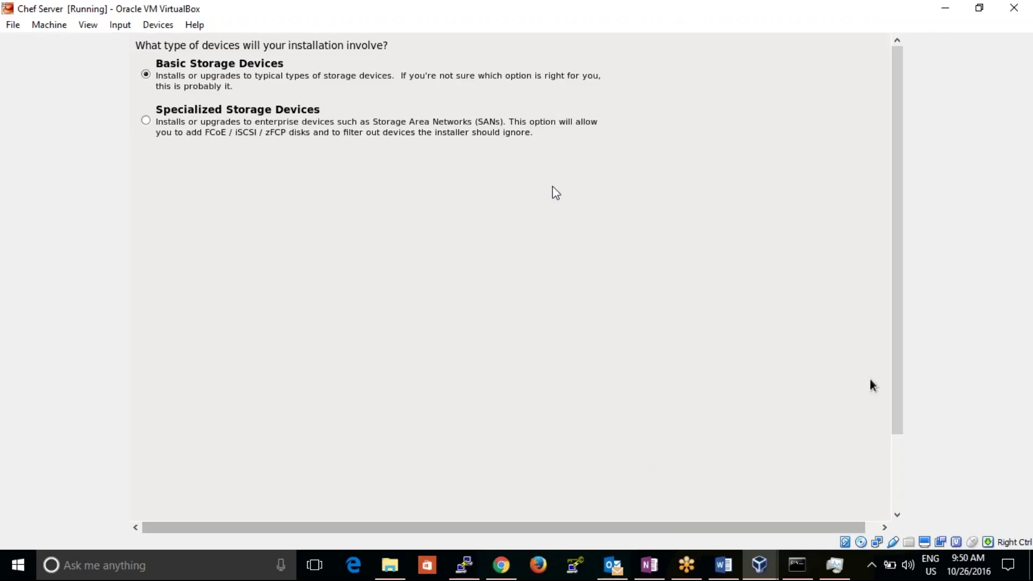
left_click_drag(883, 173, 897, 279)
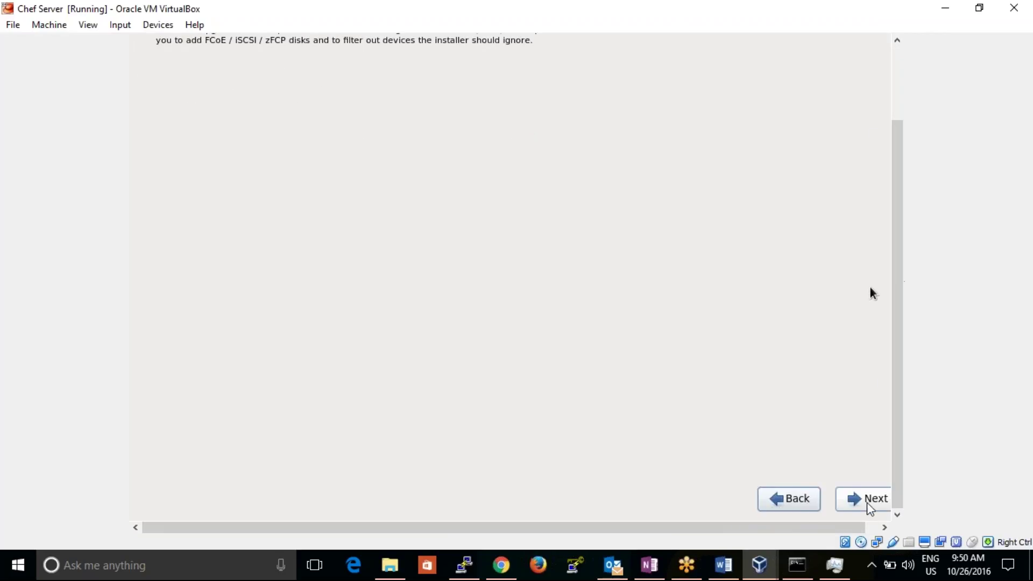
left_click(854, 498)
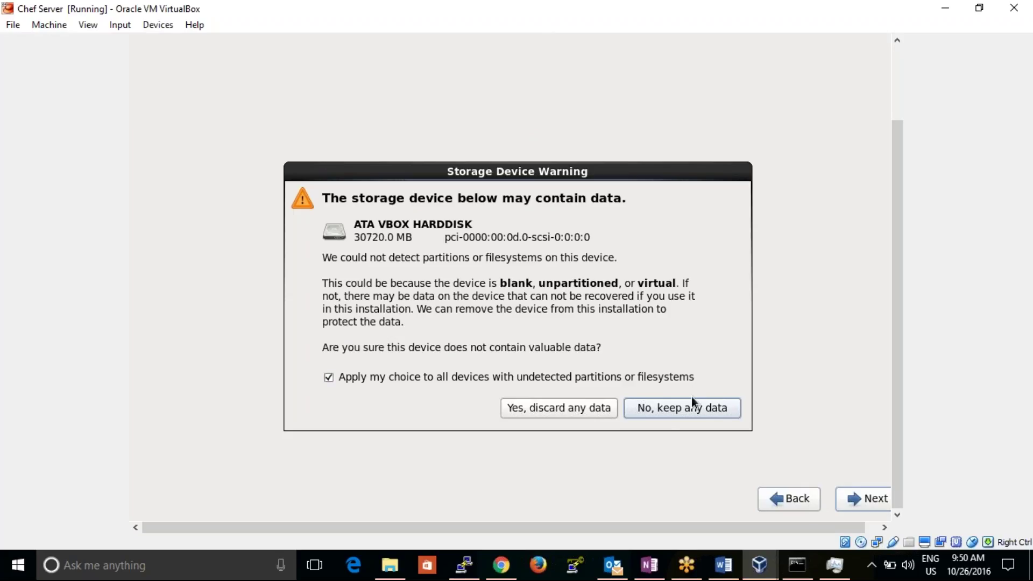
- Discard the blank disk's data, keep the network page defaults, and set time zone Asia/Kolkata
left_click(572, 409)
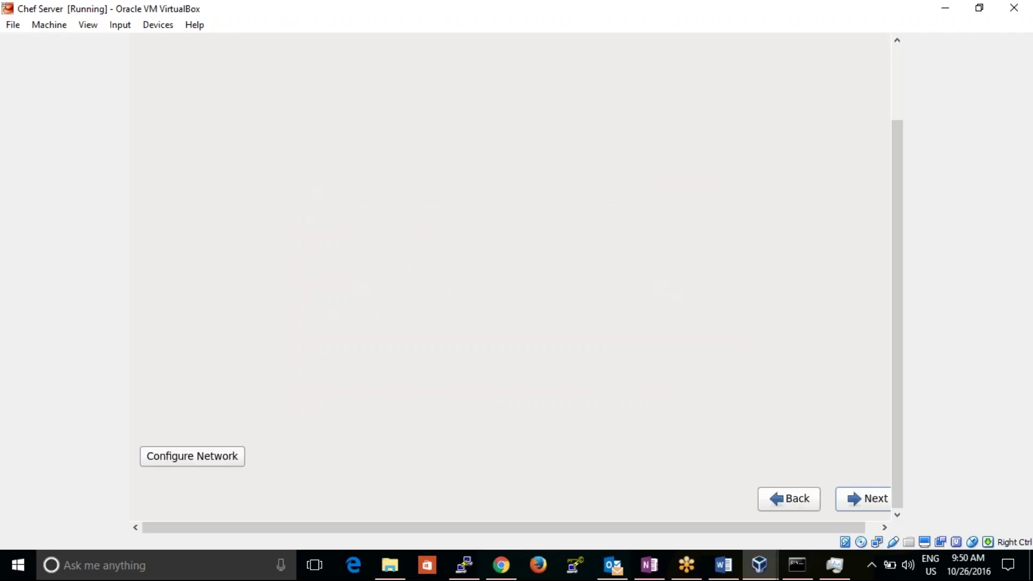
left_click(856, 500)
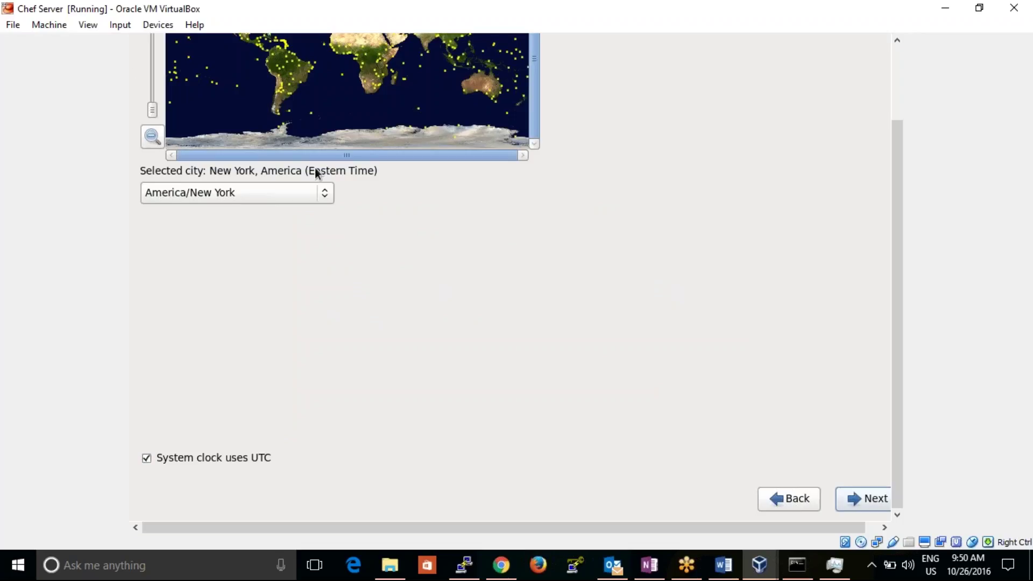
left_click(324, 193)
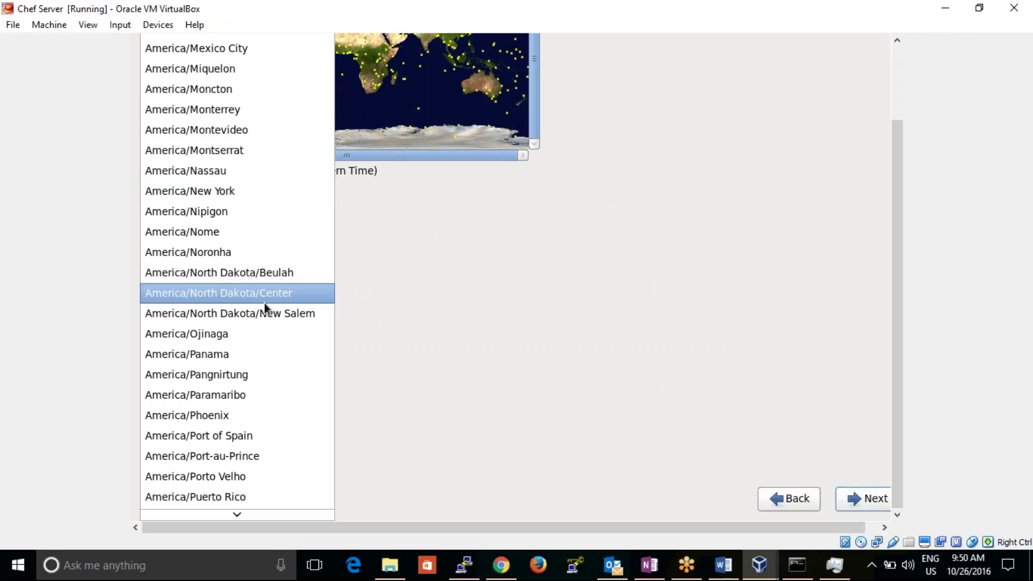
key("Down")
key("Down")
key("Down")
key("Down")
key("Down")
key("Down")
key("Down")
key("Down")
key("Down")
key("Down")
key("Down")
key("Down")
key("Down")
key("Down")
key("Down")
key("Down")
key("Down")
key("Down")
key("Down")
key("Down")
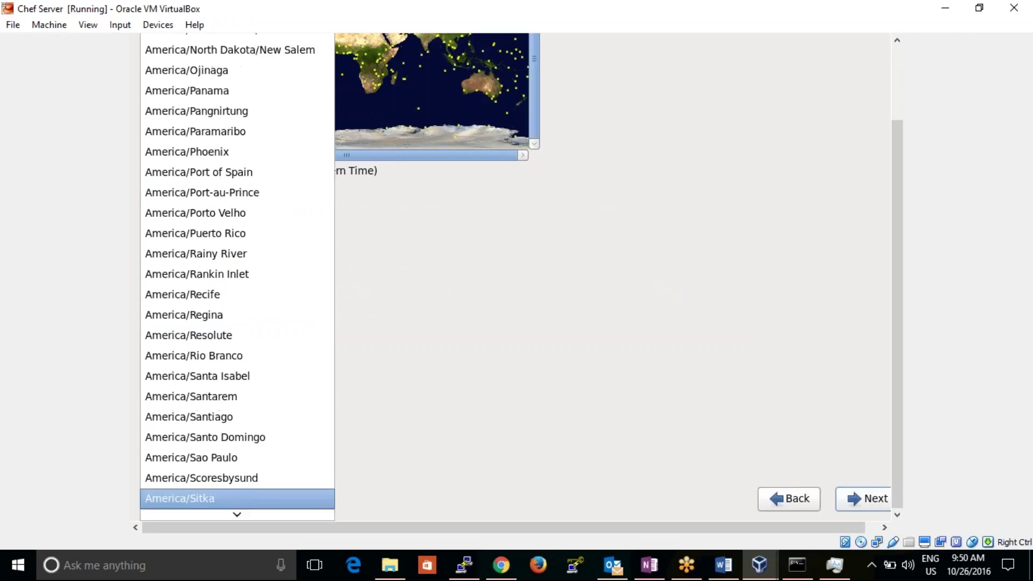
key("Down")
key("Down")
key("Down")
key("Down")
key("Down")
key("Down")
key("Down")
key("Down")
key("Down")
key("Down")
key("Down")
key("Down")
key("Down")
key("Down")
key("Down")
key("Down")
key("Down")
key("Down")
key("Down")
key("Down")
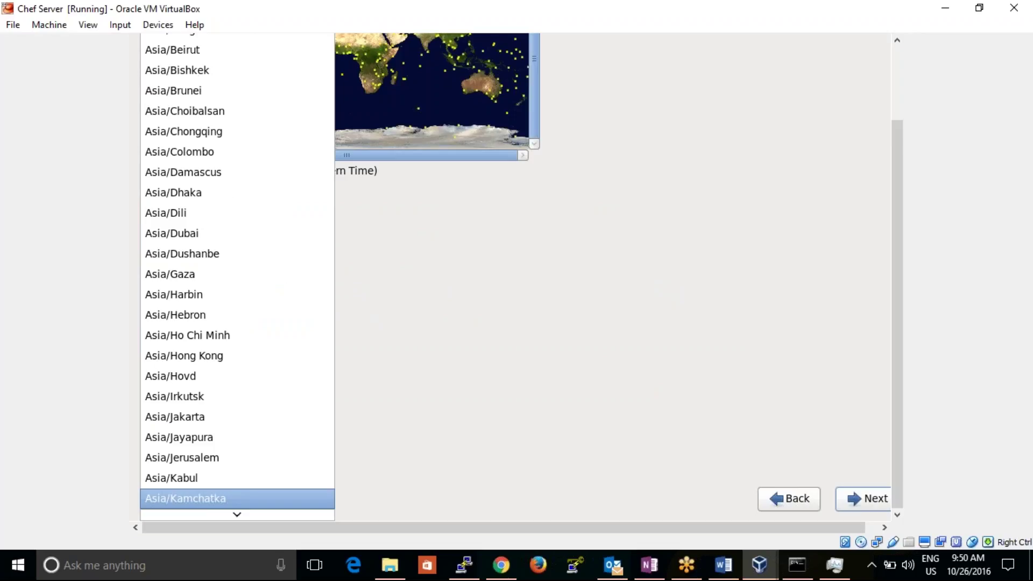
key("Down")
key("Down")
key("Down")
key("Down")
key("Down")
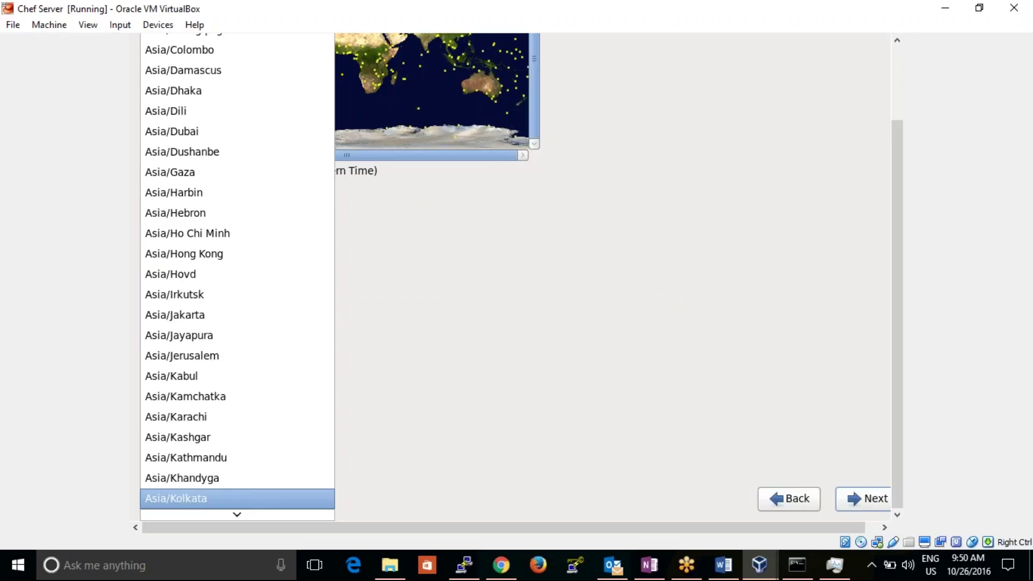
mouse_move(236, 514)
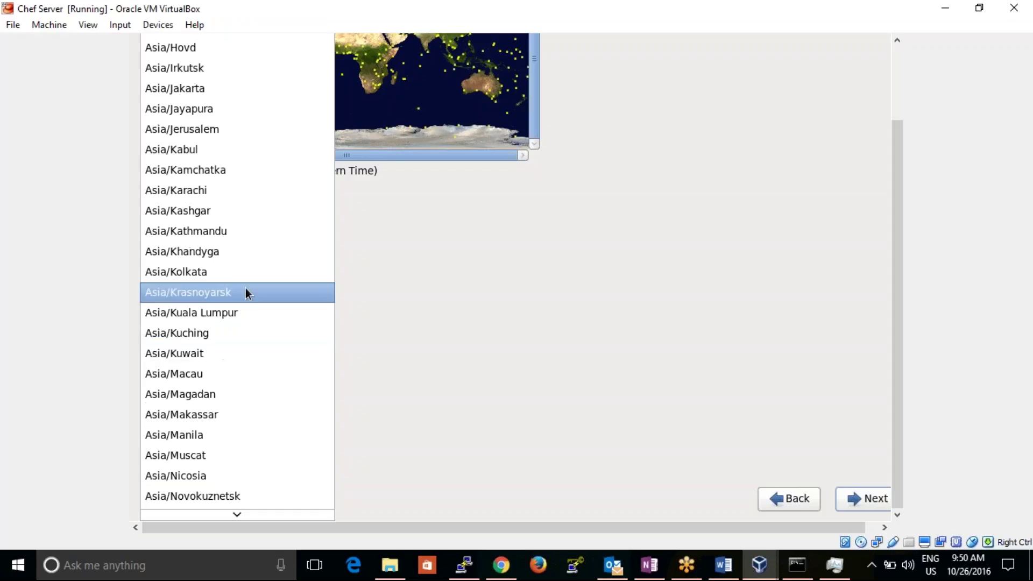
left_click(229, 272)
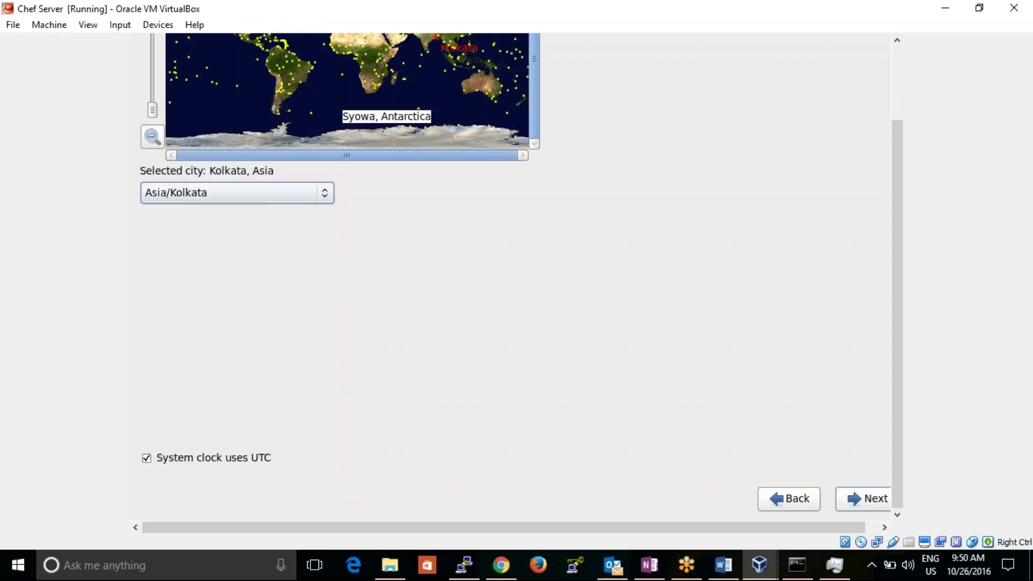
left_click(859, 499)
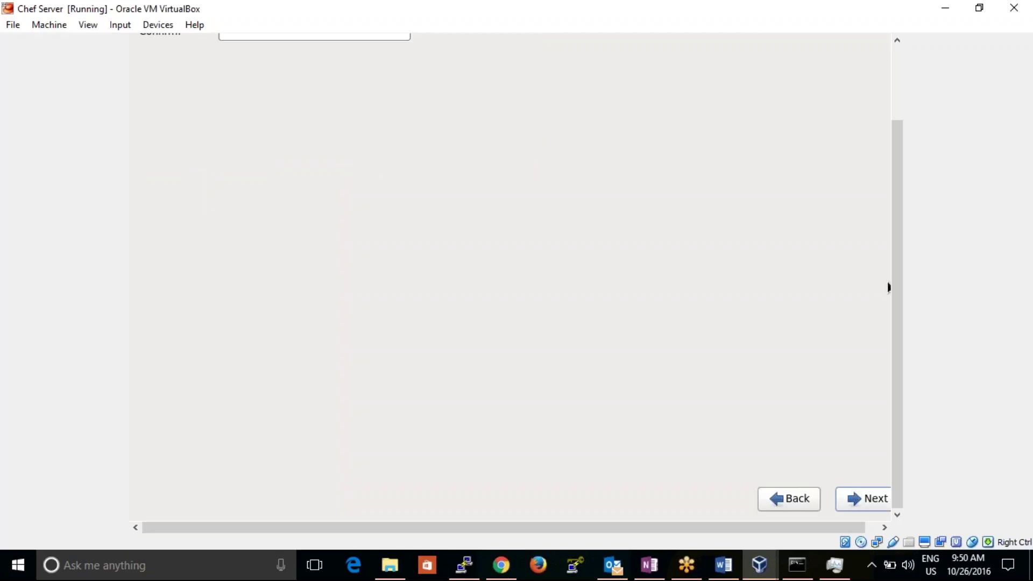
- Enter the root password, confirm it in the second field, and submit it
key("alt")
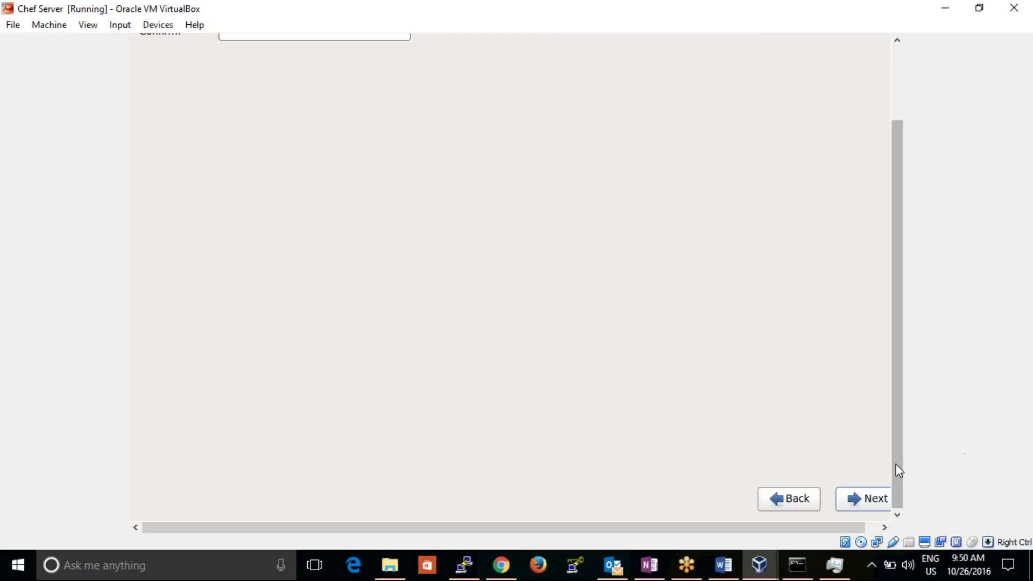
left_click_drag(896, 472, 895, 384)
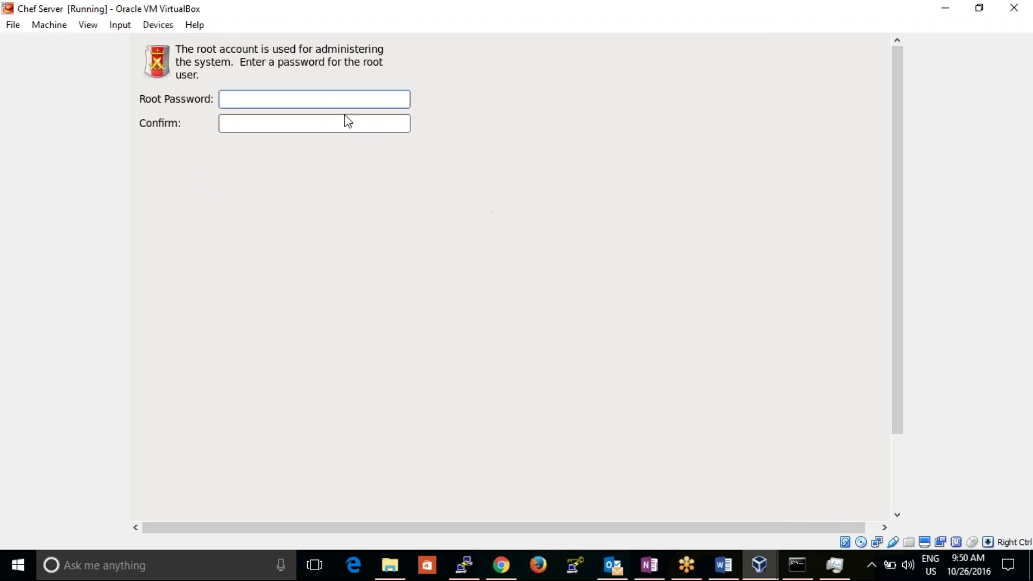
left_click(336, 99)
type("••••••••")
left_click(314, 123)
type("••••••••")
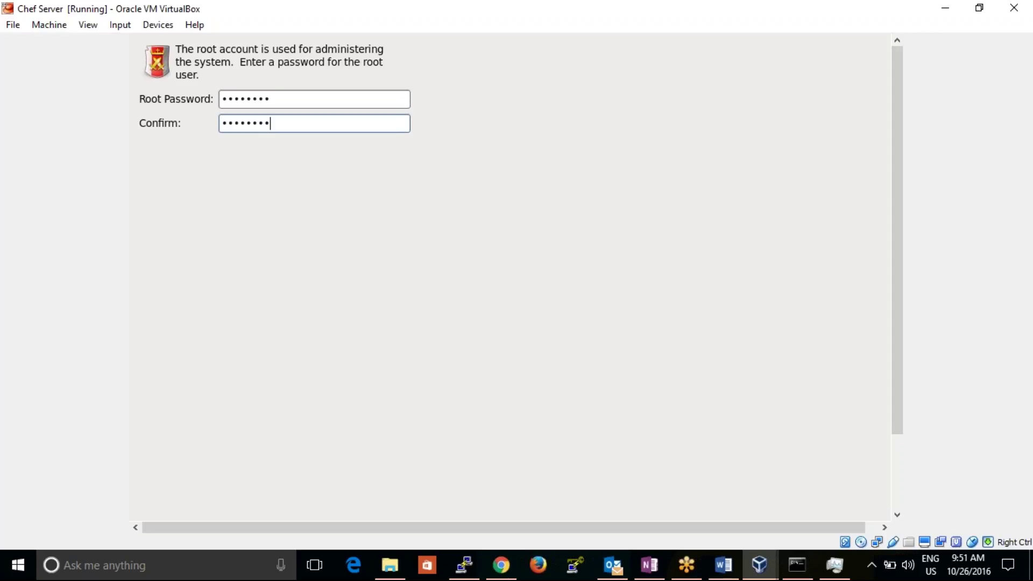
left_click_drag(902, 157, 867, 333)
left_click(855, 506)
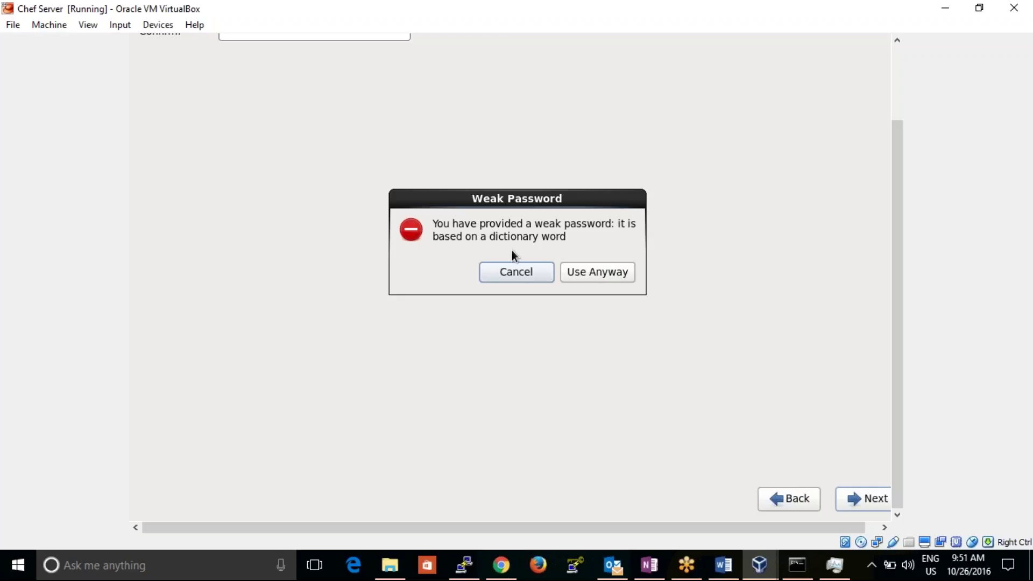
- Keep the weak root password, accept the Replace Existing Linux System(s) layout, and write the partitions to disk
left_click(593, 274)
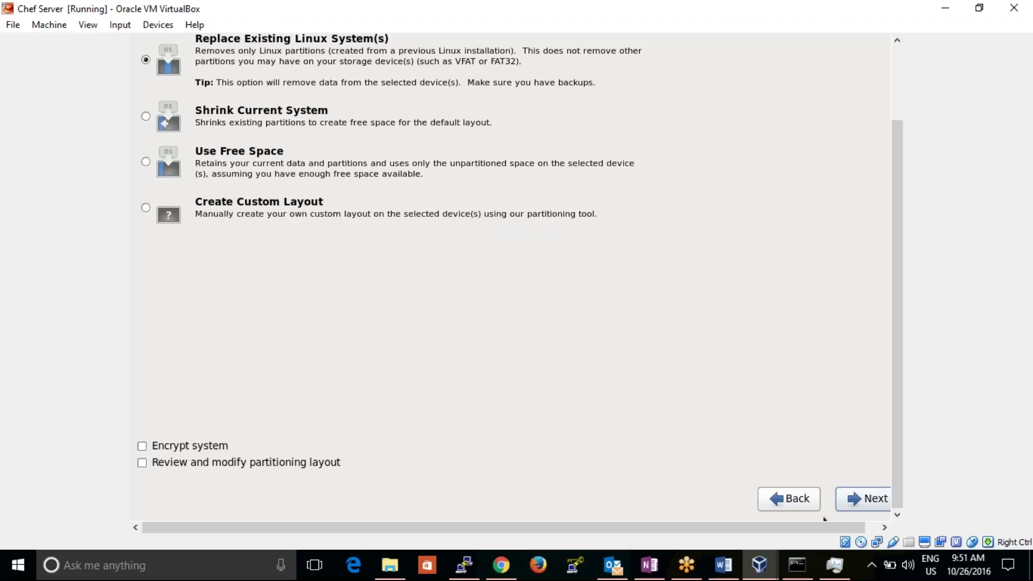
left_click(855, 498)
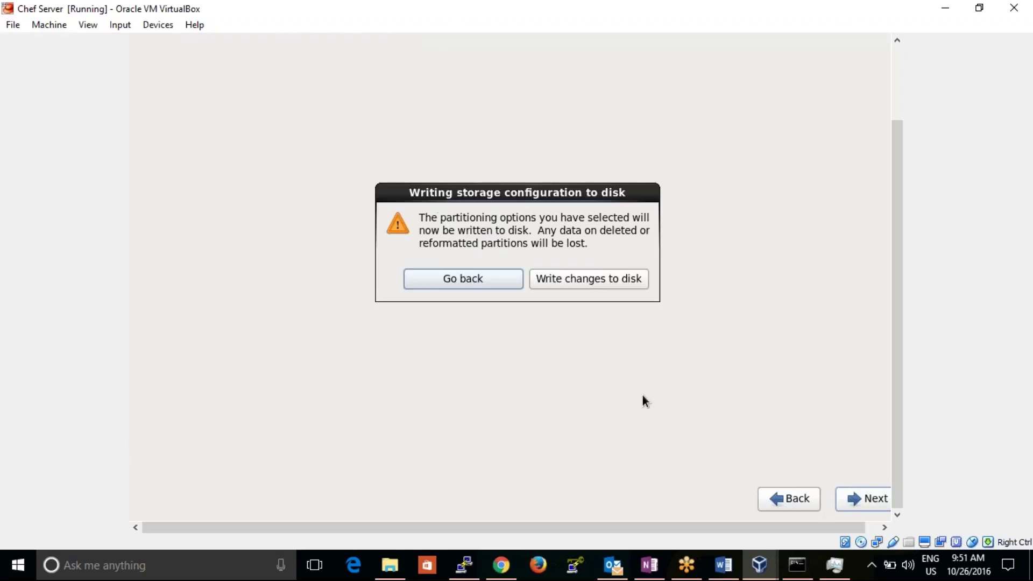
left_click(608, 281)
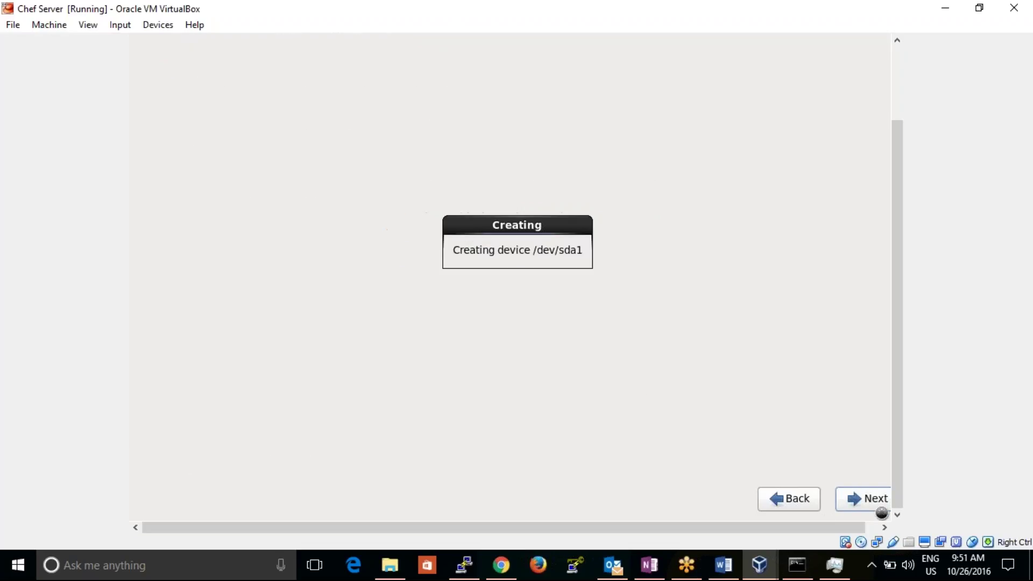
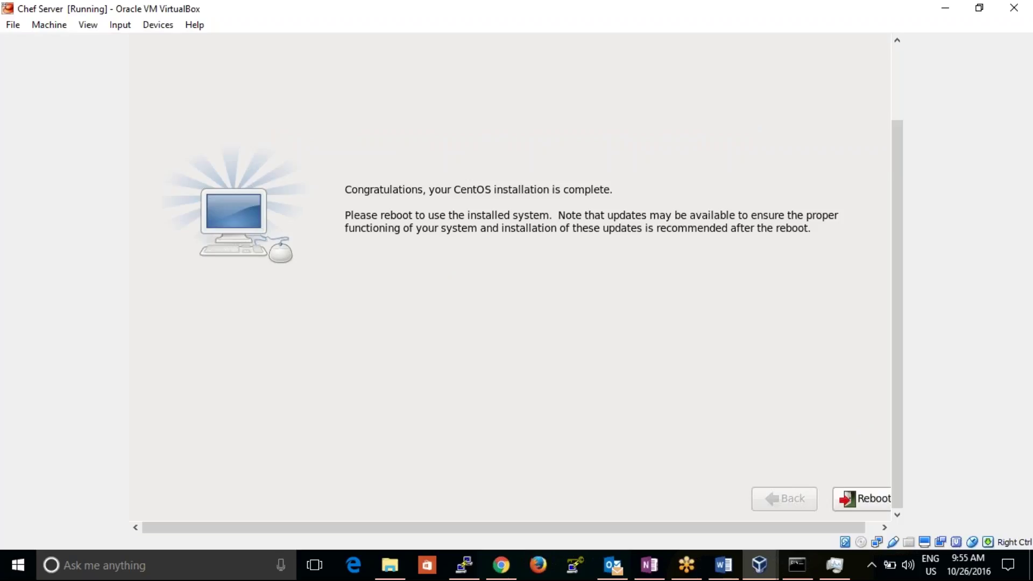
- Reboot the Chef Server VM from the CentOS 6.5 installer into the installed system
left_click(867, 497)
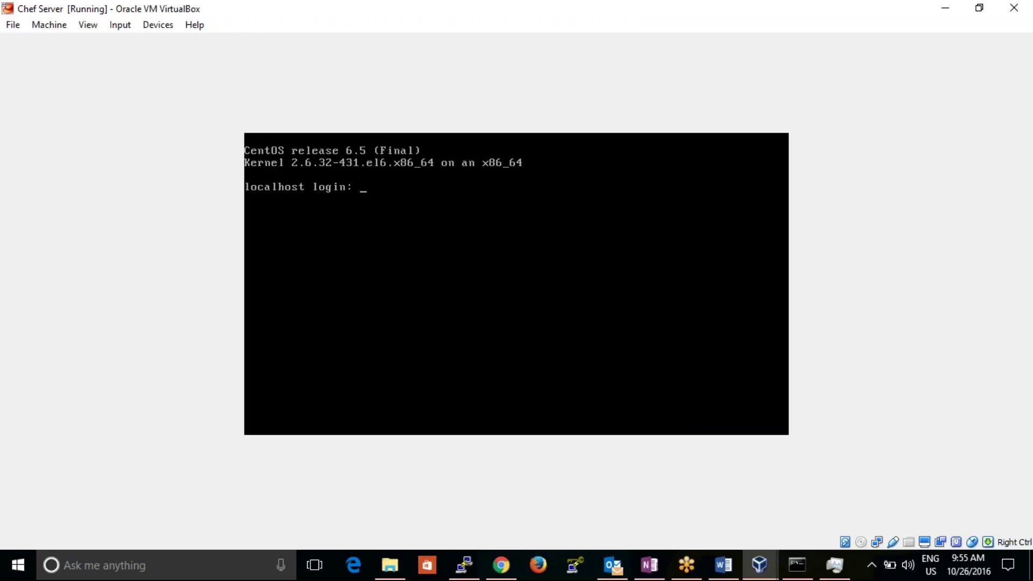
- Log in as root, try ipconfig, then run ifconfig, which shows only the 127.0.0.1 loopback
type("root")
key("Return")
type("ipconfig")
key("Return")
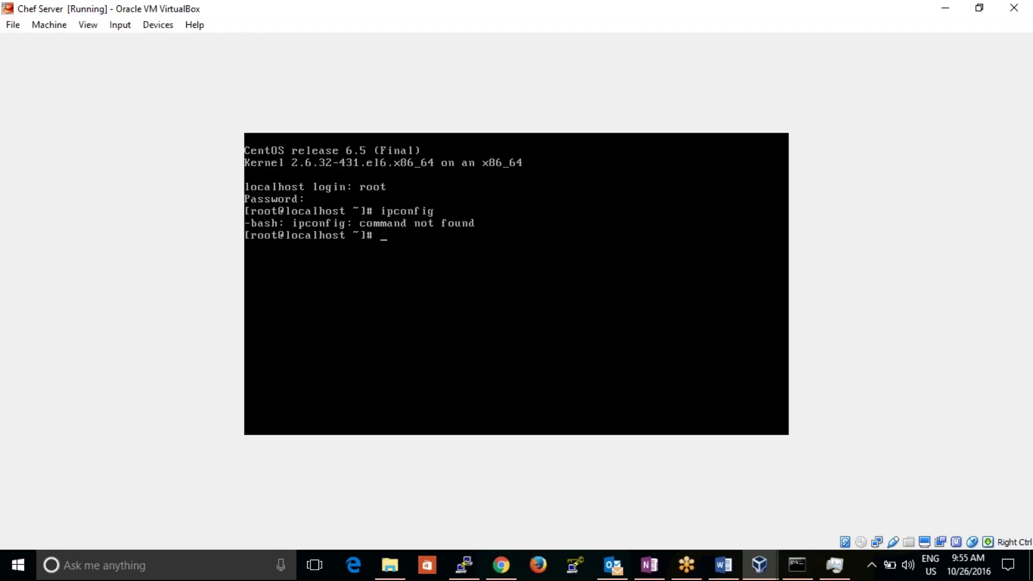
type("ifconfig")
key("Return")
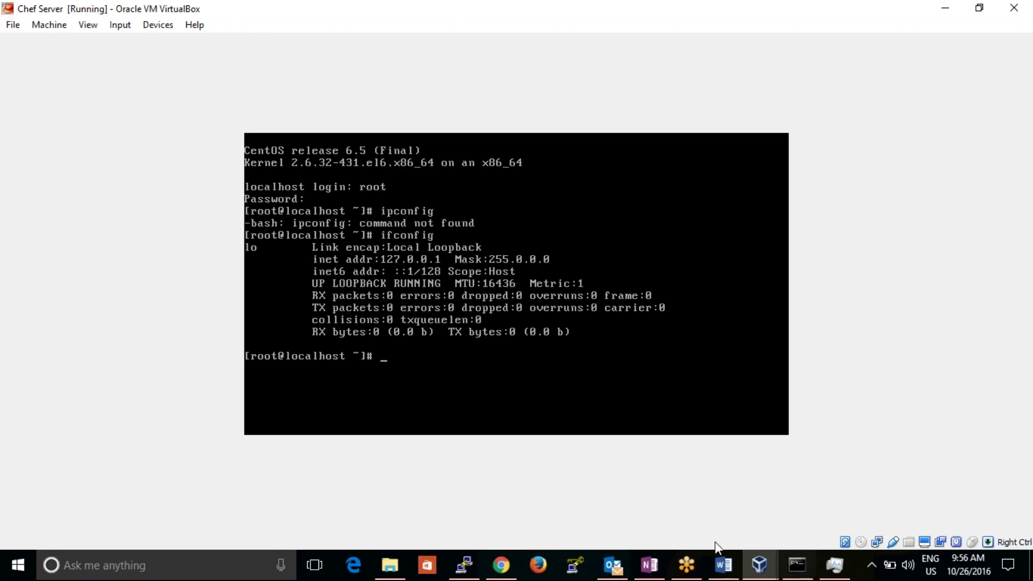
mouse_move(760, 564)
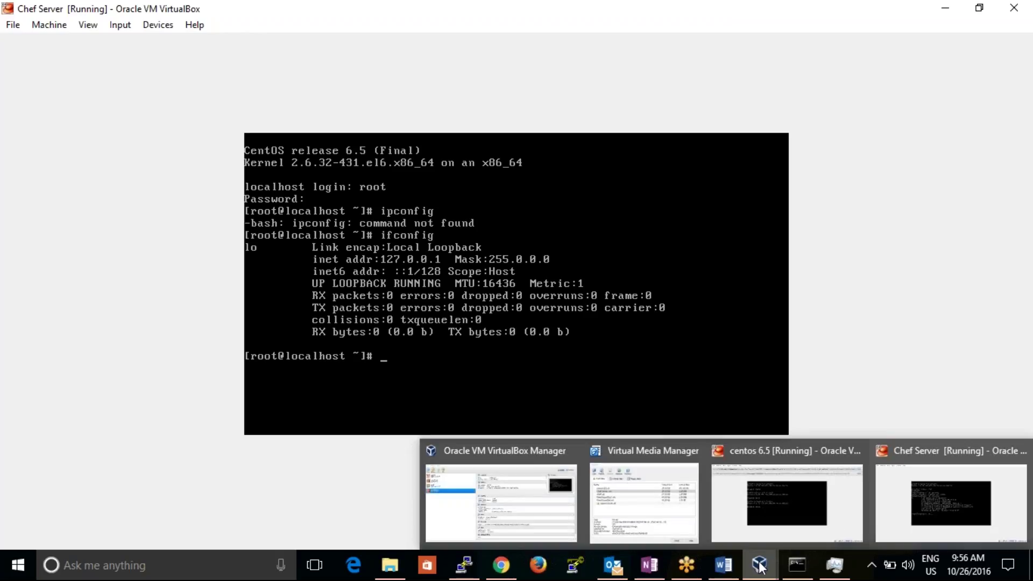
- Review the Chef Server VM's Network settings in VirtualBox Manager and cancel without changes
left_click(551, 524)
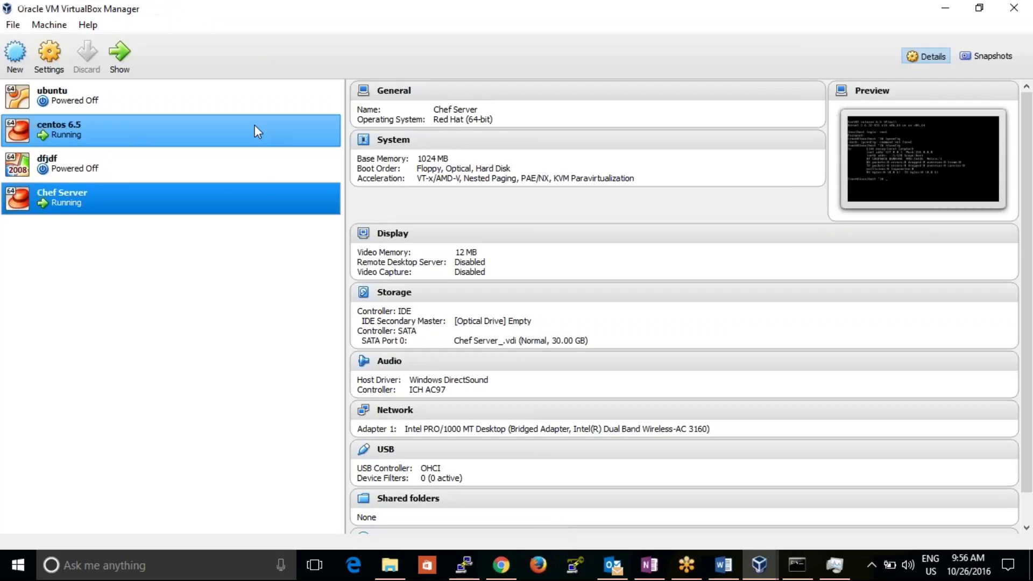
right_click(209, 196)
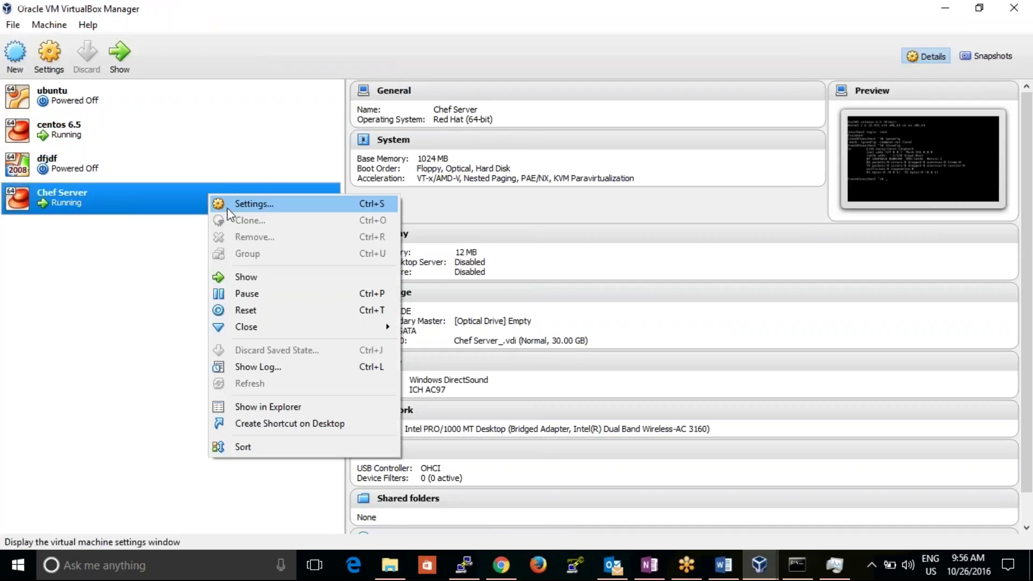
left_click(227, 205)
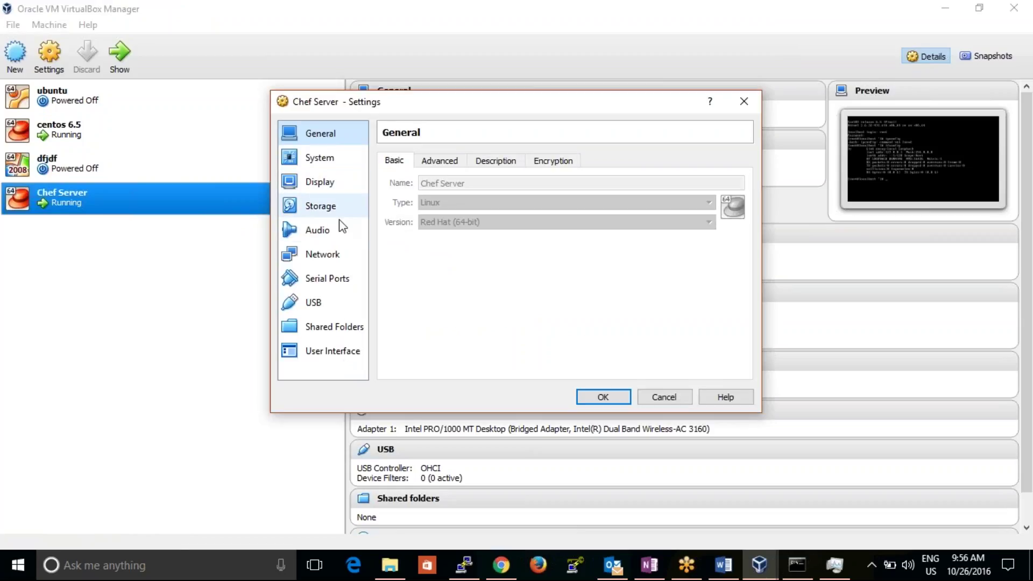
left_click(333, 255)
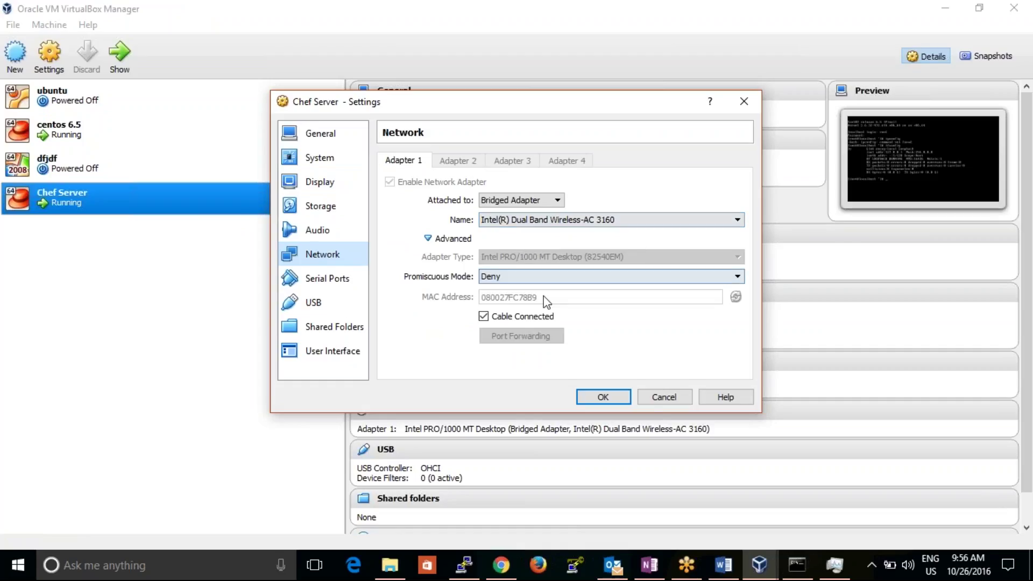
left_click(667, 398)
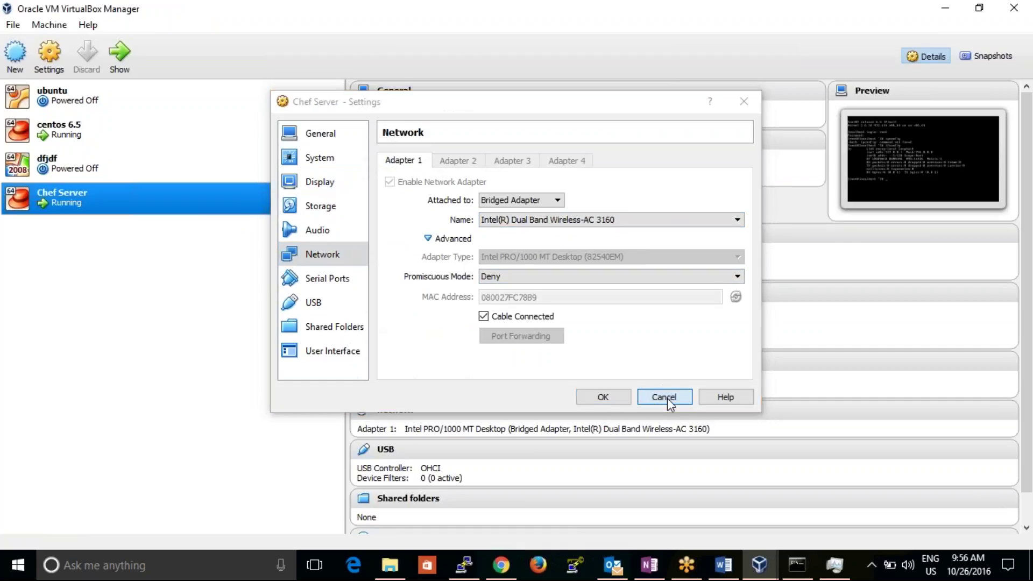
- Power off the Chef Server VM and confirm
right_click(141, 205)
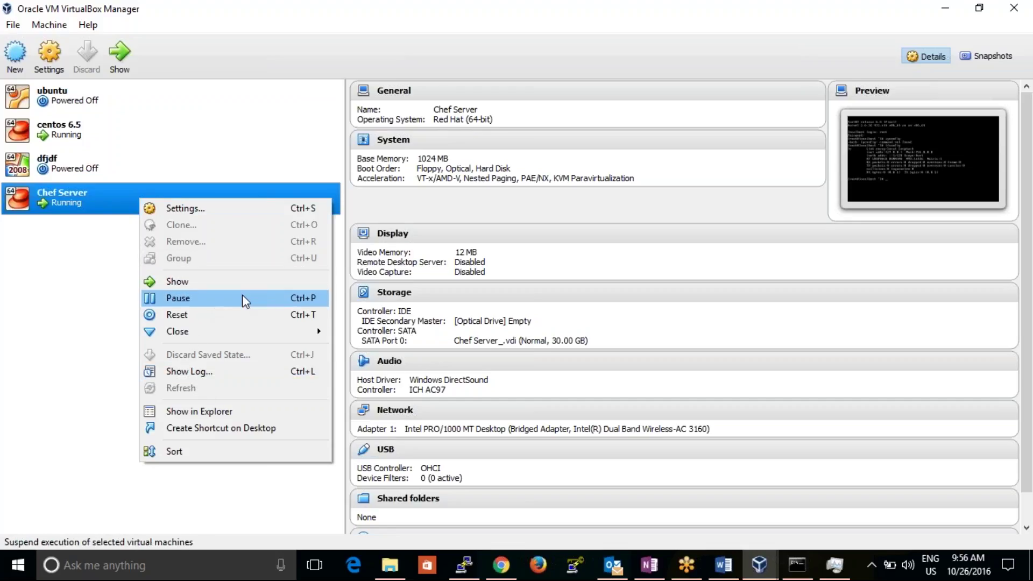
mouse_move(257, 329)
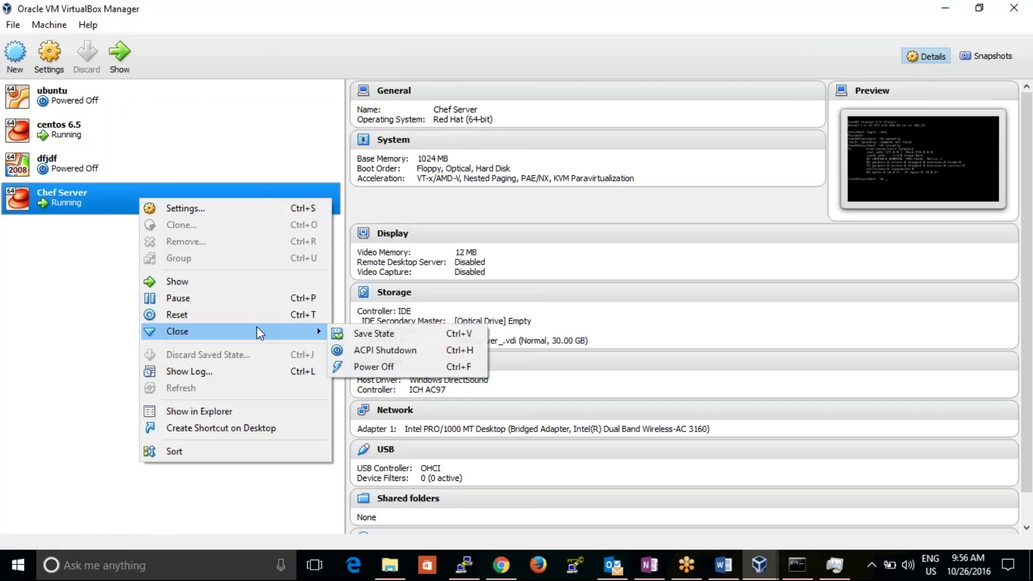
left_click(372, 363)
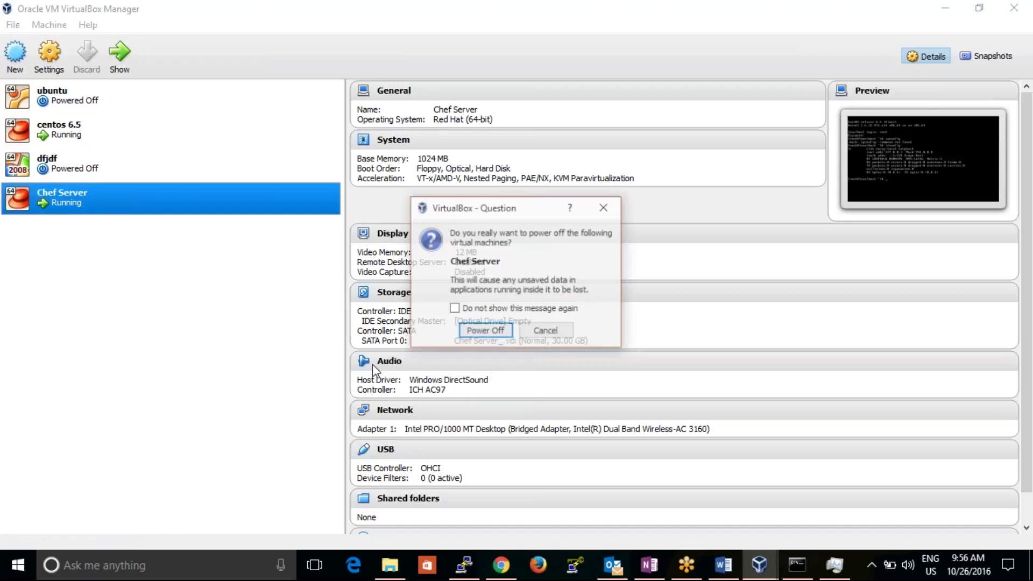
left_click(506, 331)
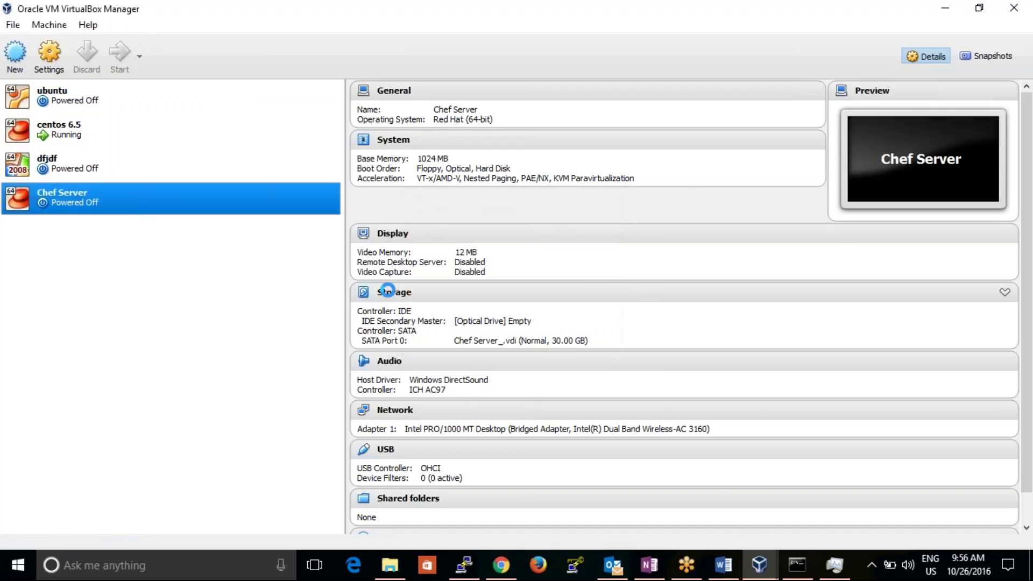
right_click(266, 195)
left_click(288, 204)
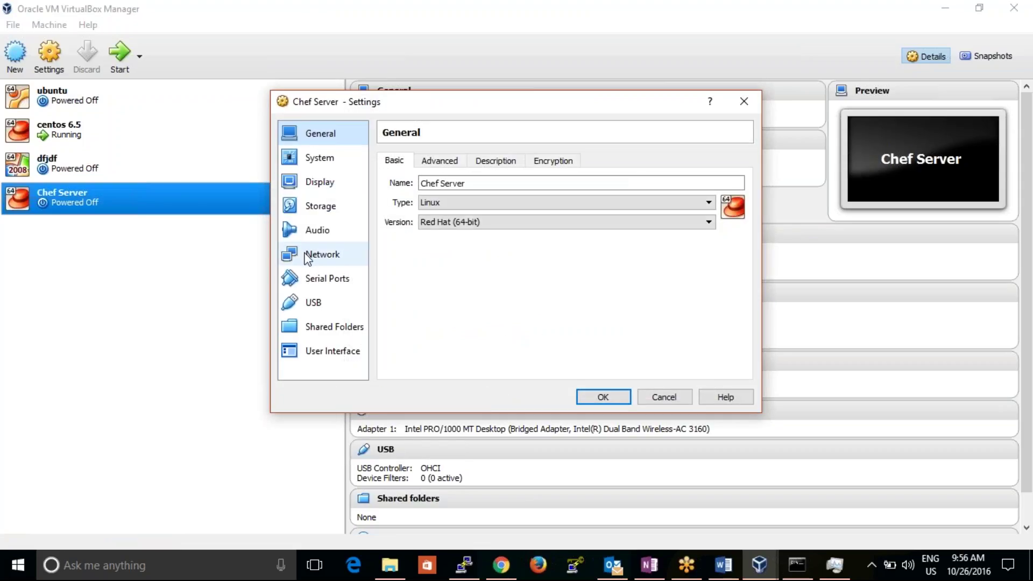
left_click(309, 254)
left_click(494, 220)
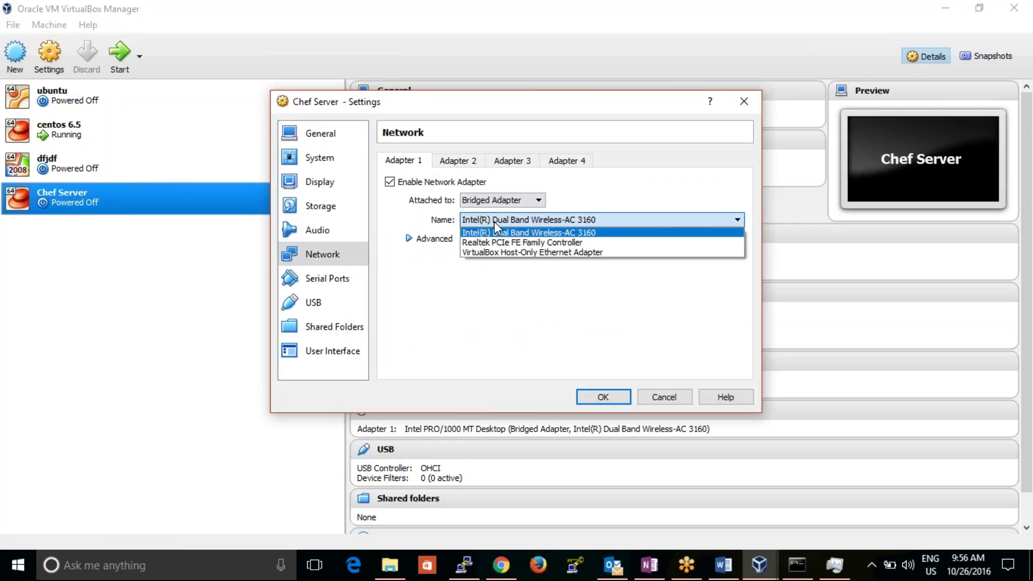
left_click(494, 230)
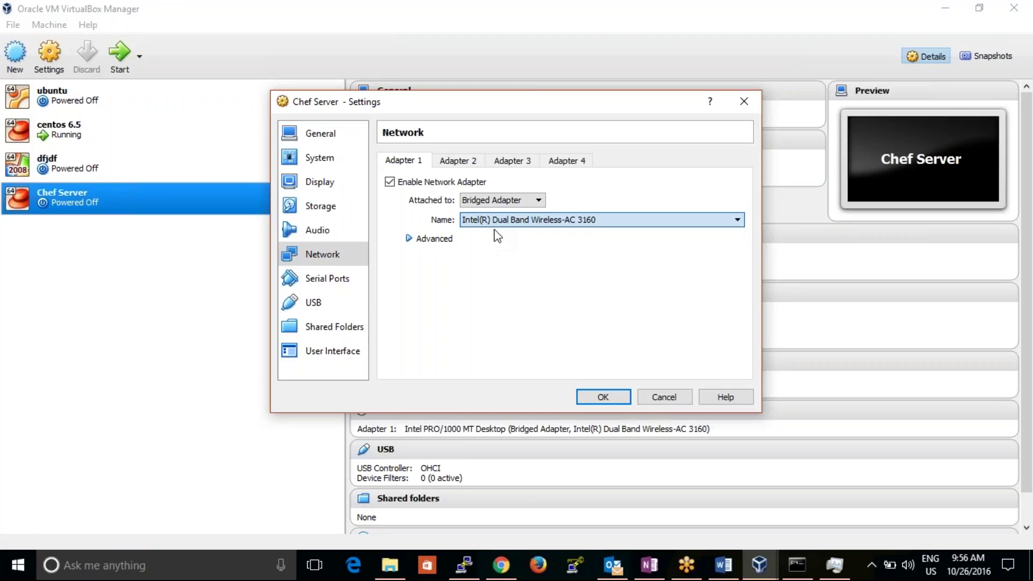
left_click(418, 240)
left_click(520, 257)
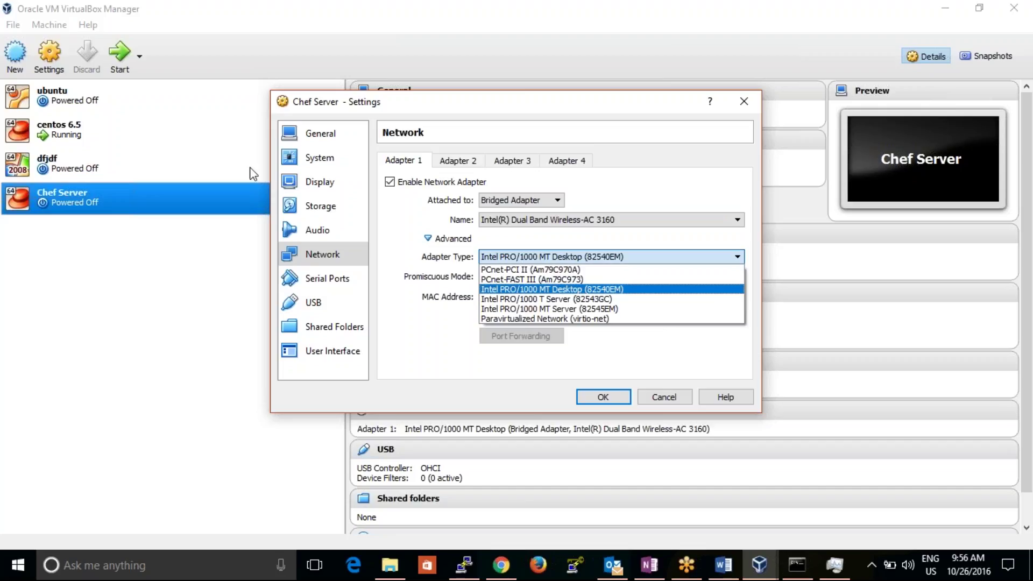
left_click(80, 139)
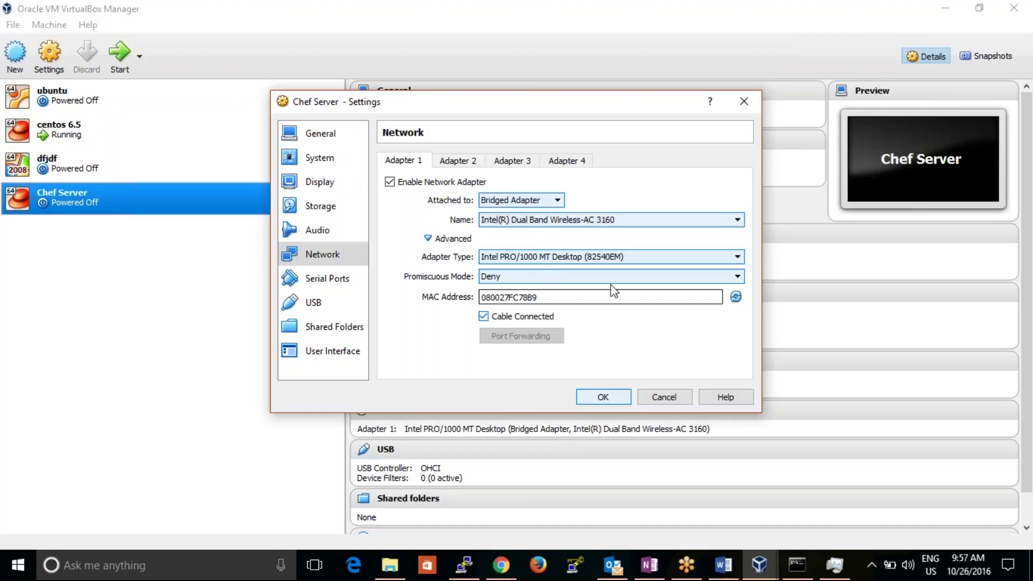
left_click(665, 400)
left_click(181, 141)
right_click(182, 140)
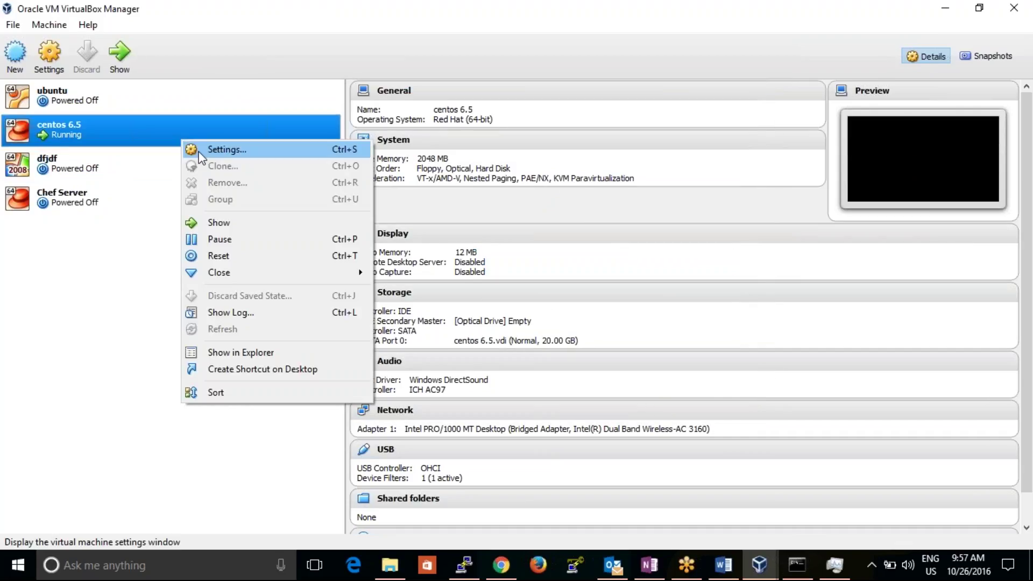
- Review the centos 6.5 VM's network settings and close without changes
left_click(225, 150)
left_click(321, 254)
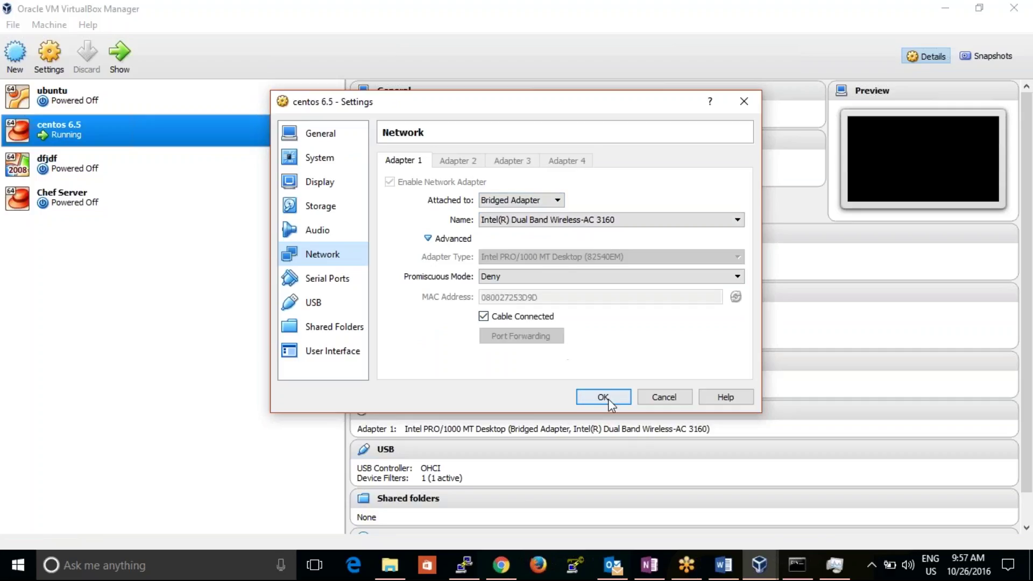
left_click(664, 398)
- Expand Advanced options on Chef Server's Adapter 1, bridged to Intel Dual Band Wireless-AC 3160, and accept
right_click(192, 196)
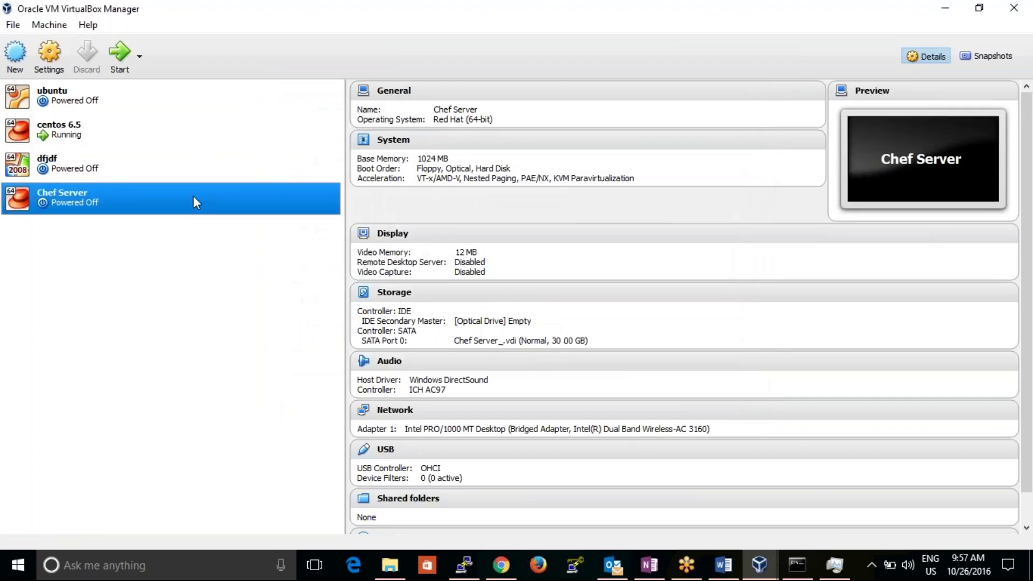
left_click(215, 206)
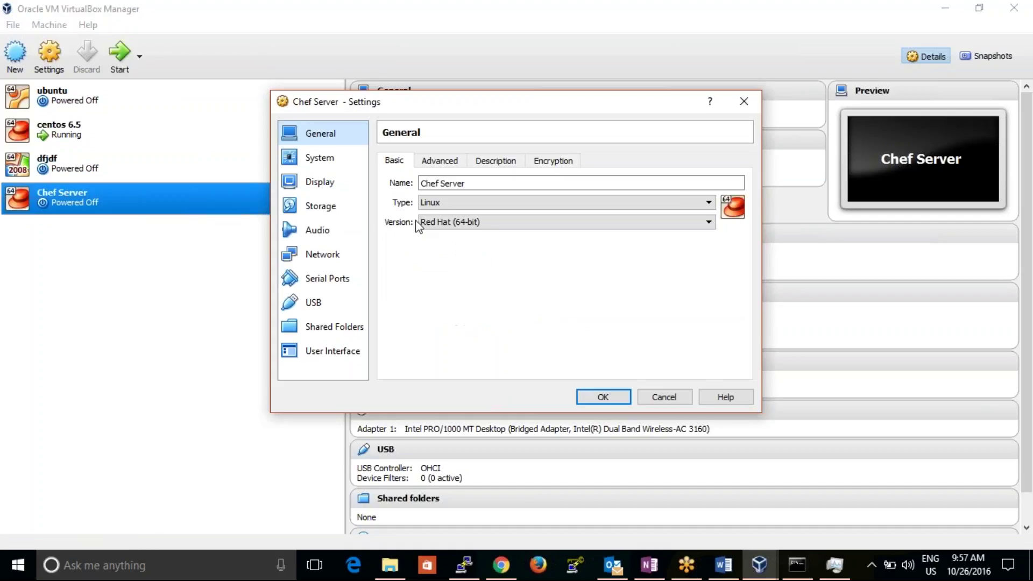
left_click(346, 253)
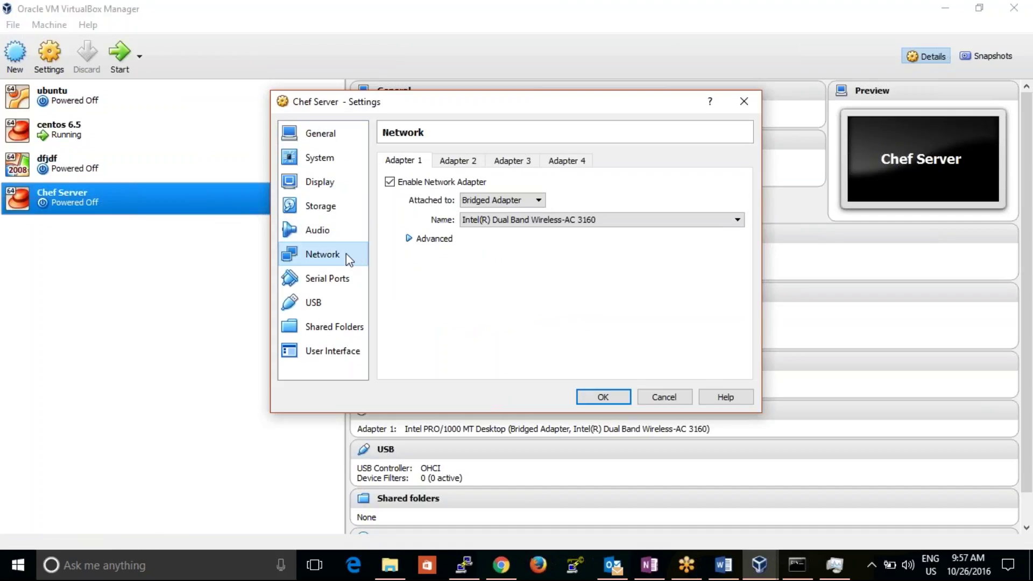
left_click(418, 238)
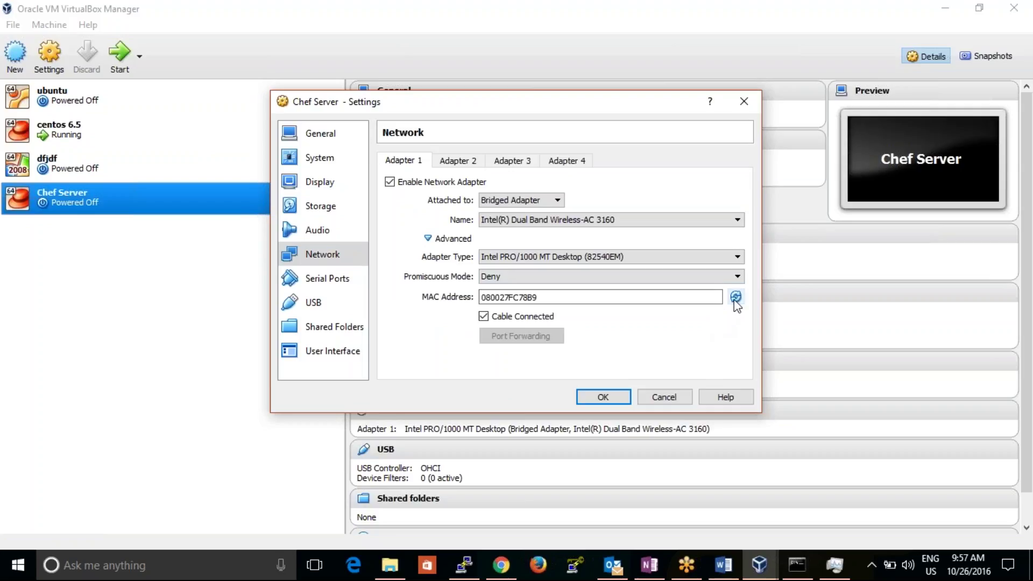
left_click(603, 398)
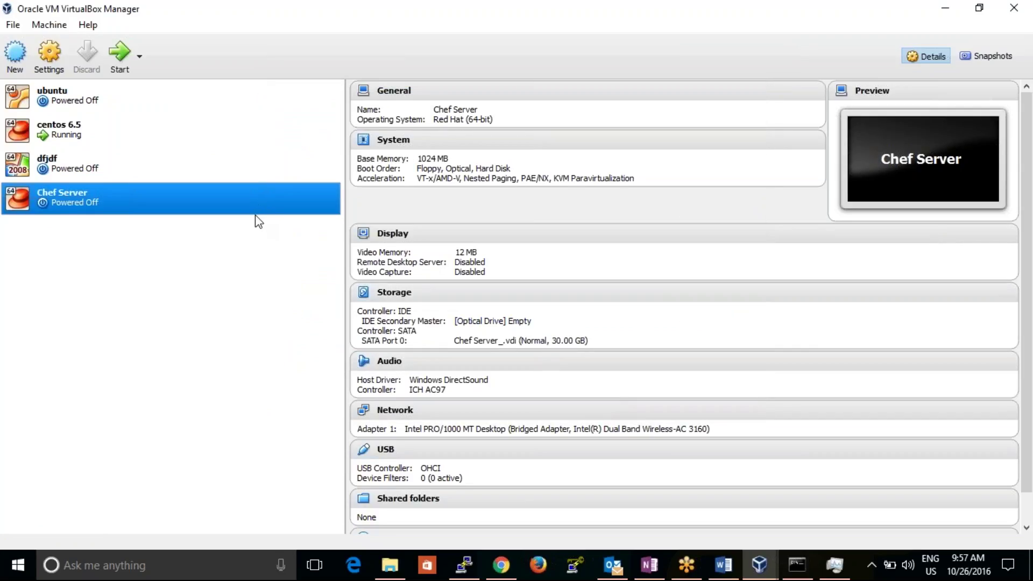
- Confirm Chef Server's Adapter 2 is disabled, close settings, and start the VM
right_click(247, 199)
left_click(268, 202)
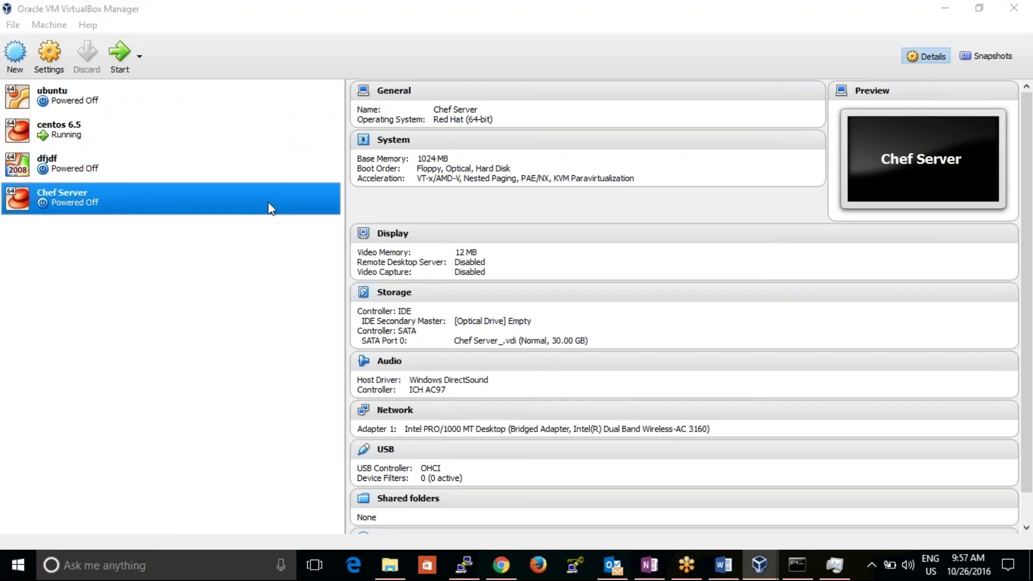
left_click(323, 255)
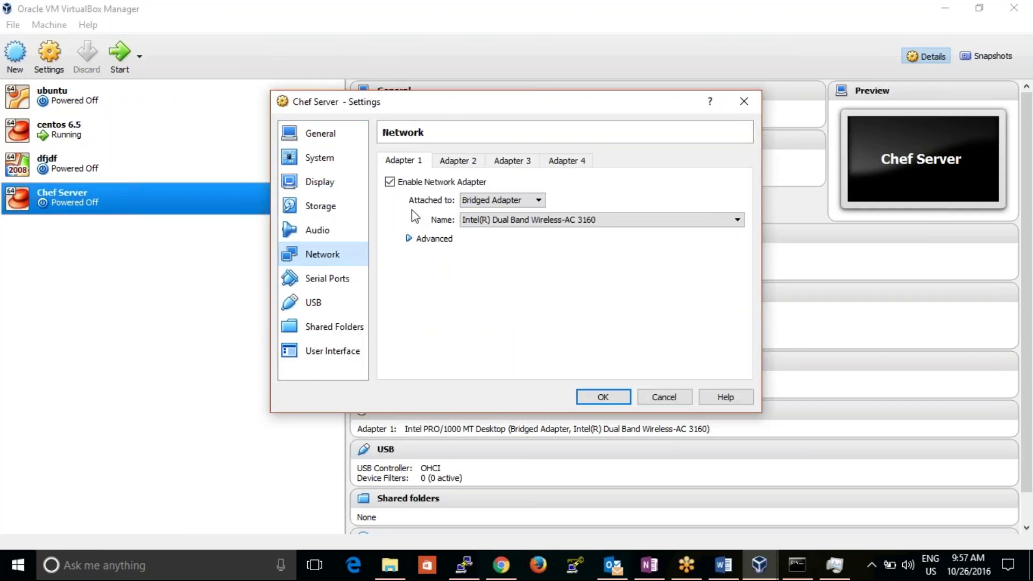
left_click(440, 161)
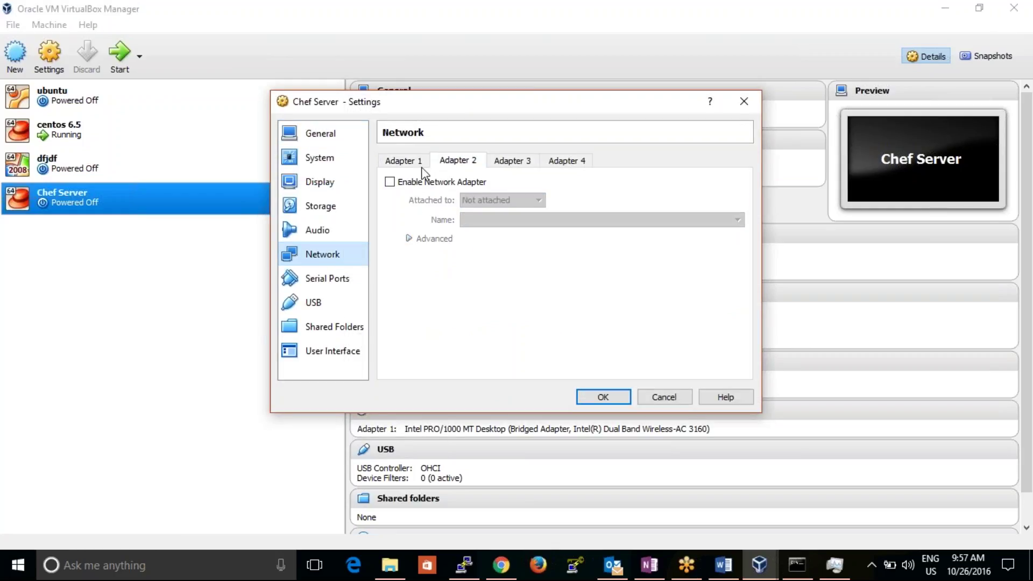
left_click(609, 399)
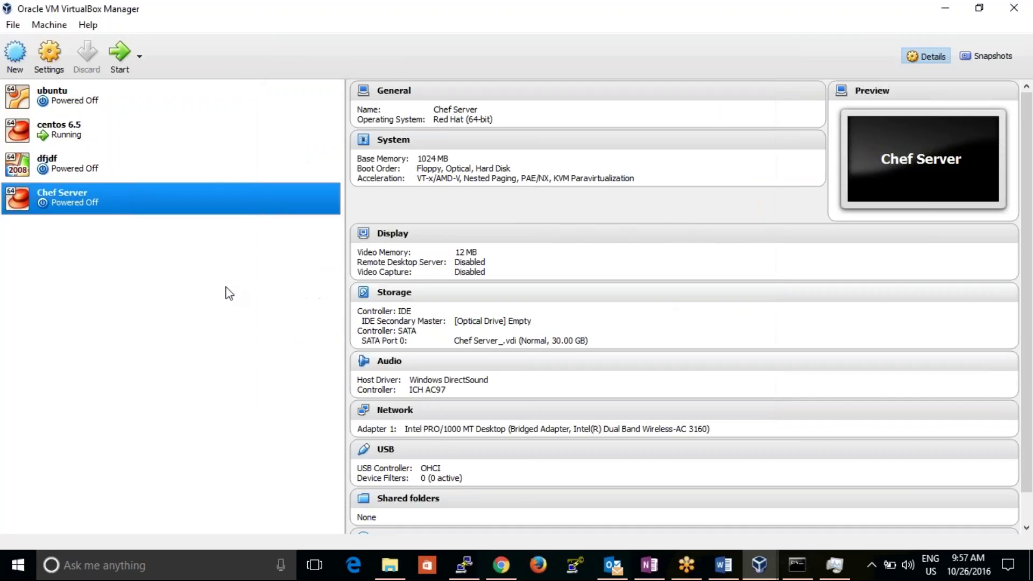
left_click(117, 71)
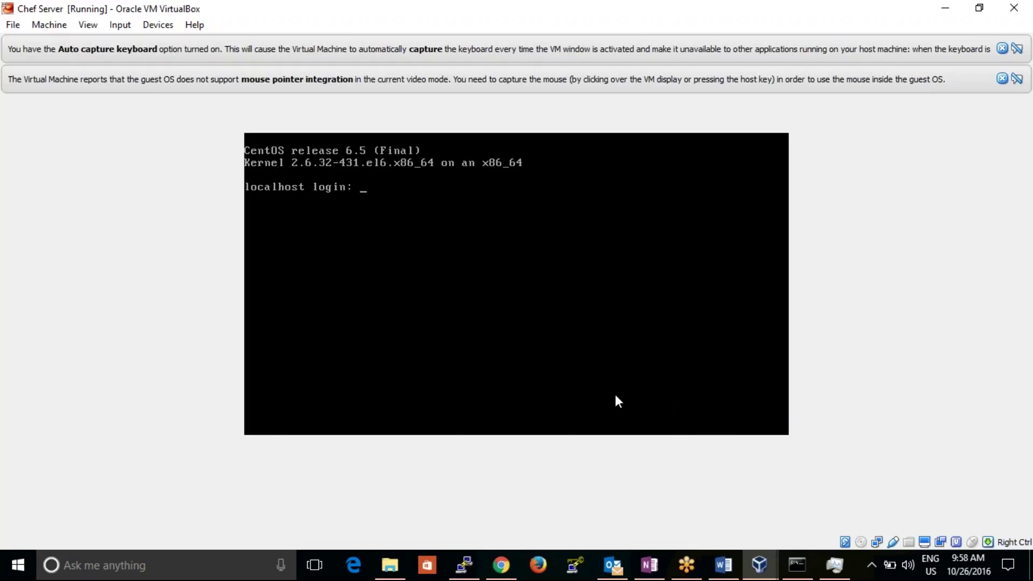
- Log in as root and run ifconfig to list the network interfaces
type("root")
key("Return")
key("Return")
type("ifconfig")
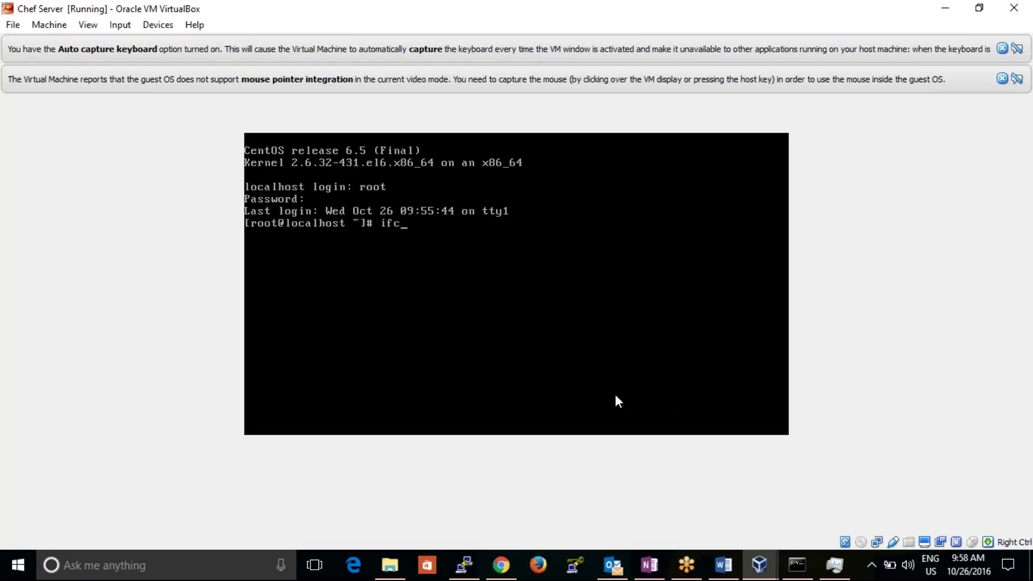
key("Return")
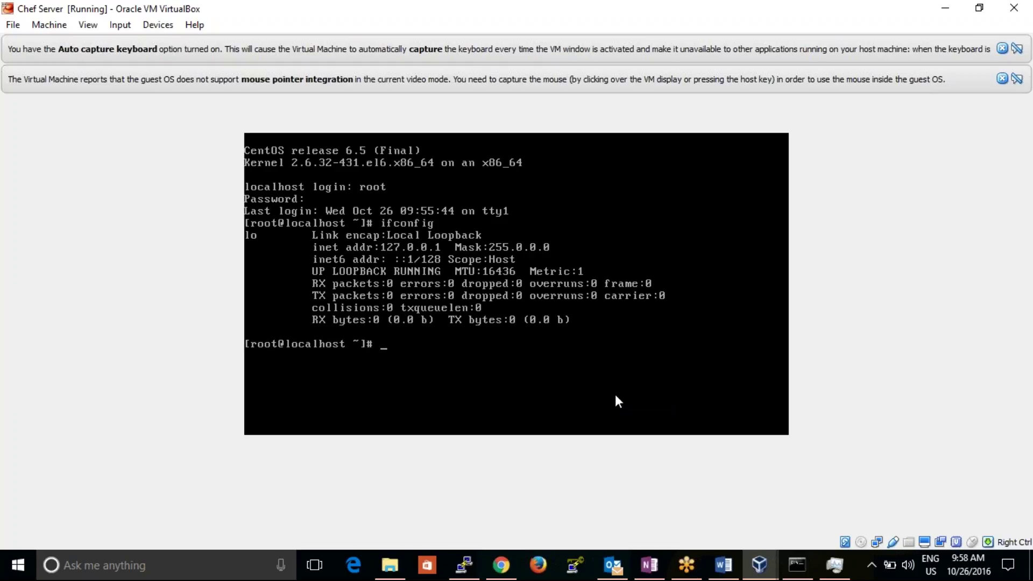
- Run 'service network restart' and rerun ifconfig, which still shows only loopback
type("service network")
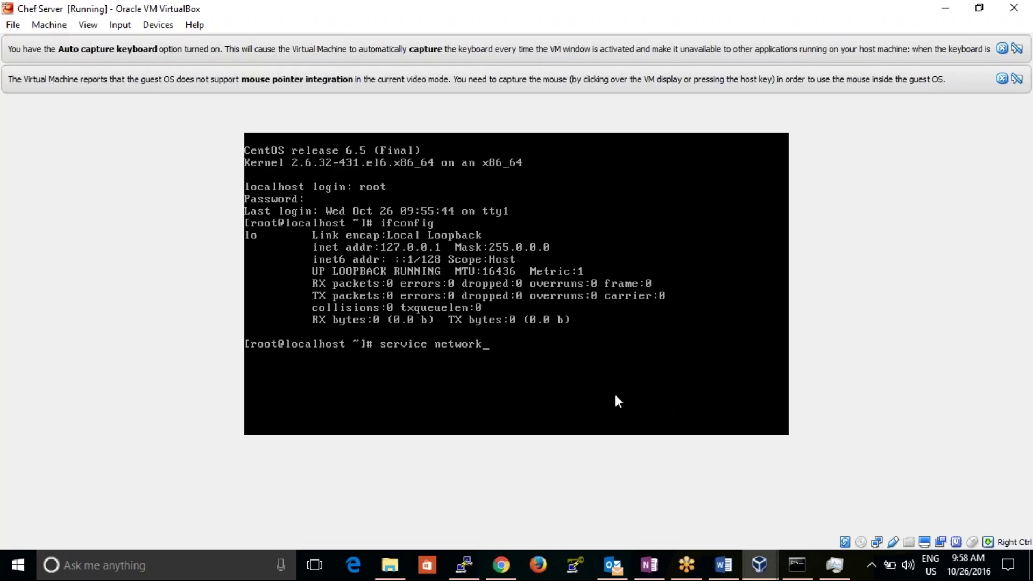
type(" restart")
key("Return")
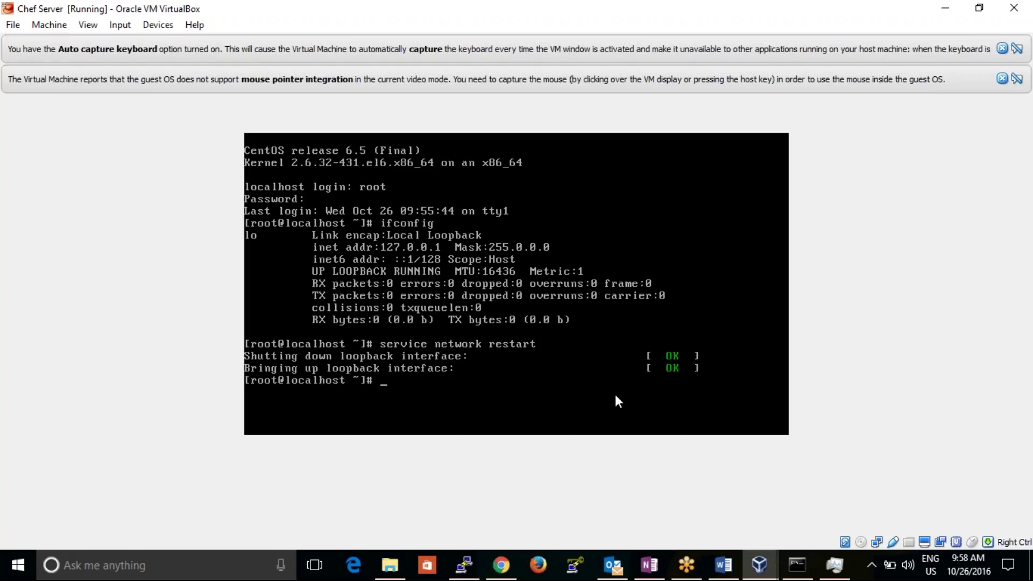
key("Up")
key("Up")
key("Return")
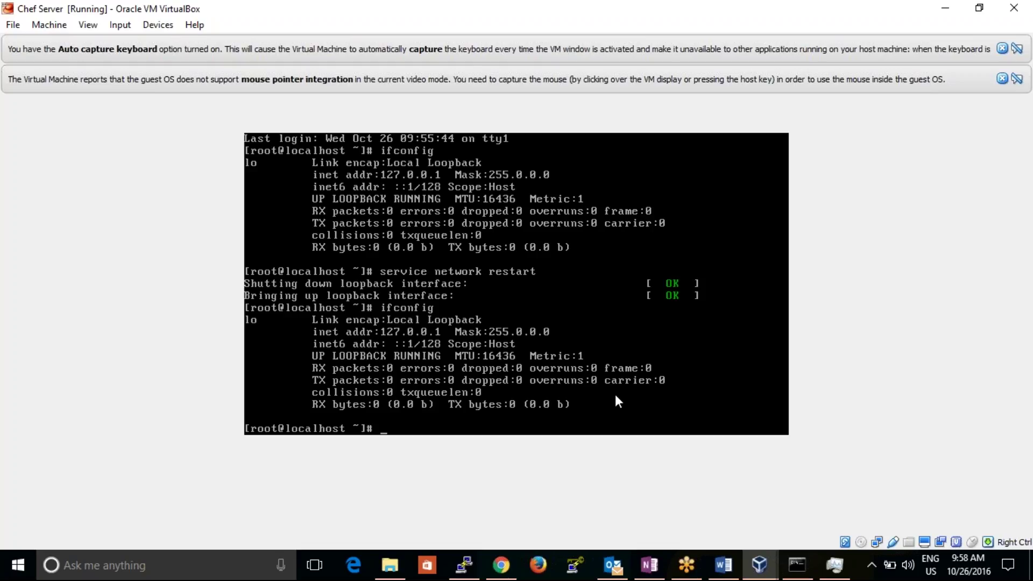
type("cd /etc/sysconf")
- Change into /etc/sysconfig/network-scripts and list its files with ls
key("Tab")
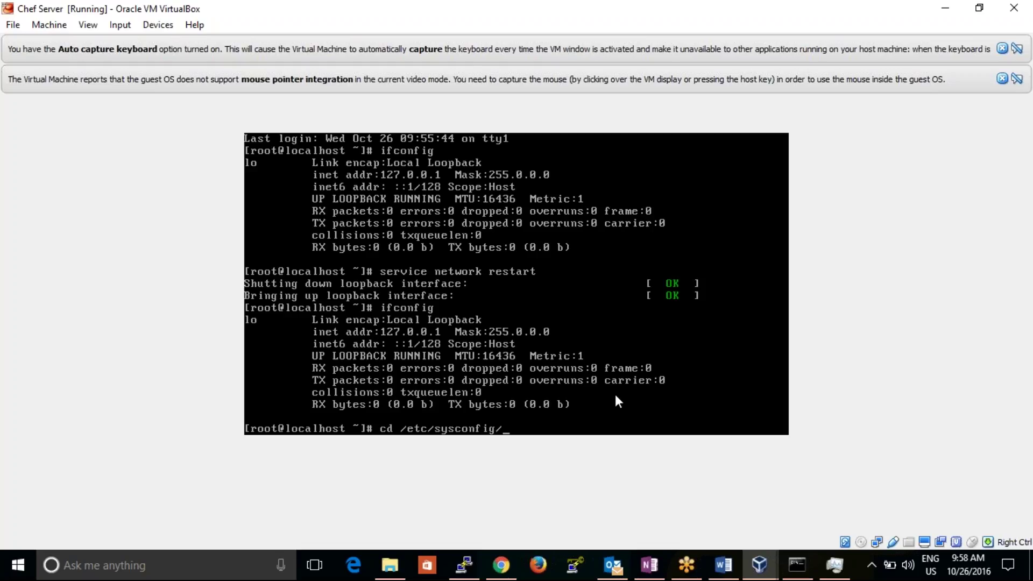
key("Tab")
key("Tab")
key("Tab")
type("n")
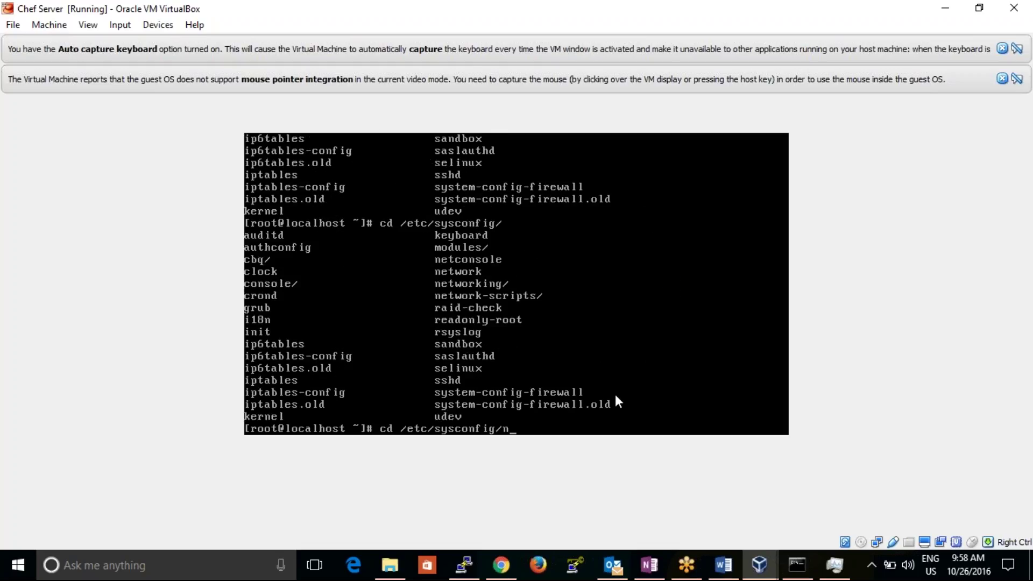
type("etworlk")
key("BackSpace")
key("BackSpace")
type("k-scripts/")
key("Tab")
key("Return")
type("ls")
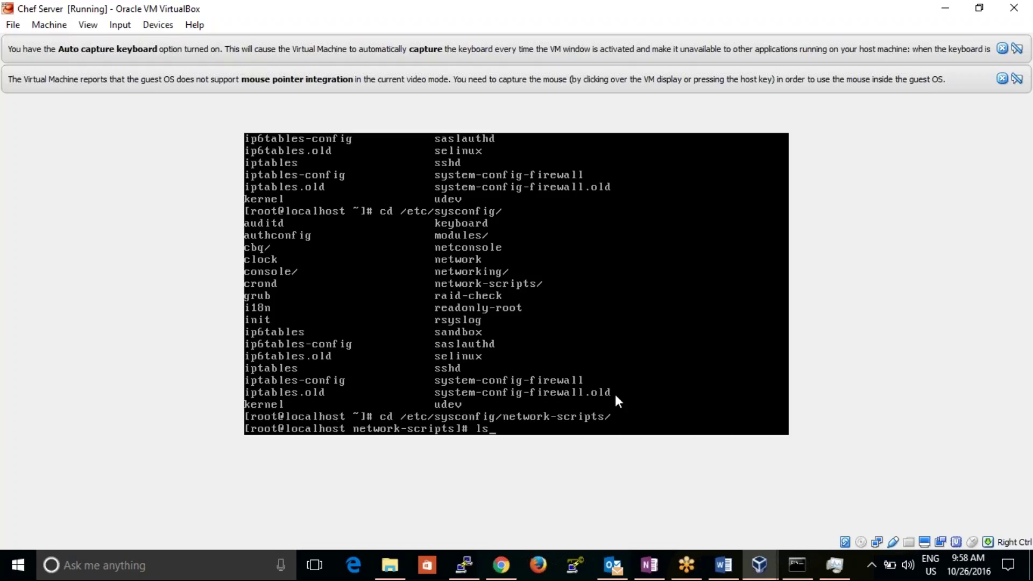
key("Return")
- Run 'ifup eth0' to bring up eth0 and obtain its IP address
type("vim")
key("BackSpace")
key("BackSpace")
key("BackSpace")
key("BackSpace")
type("if")
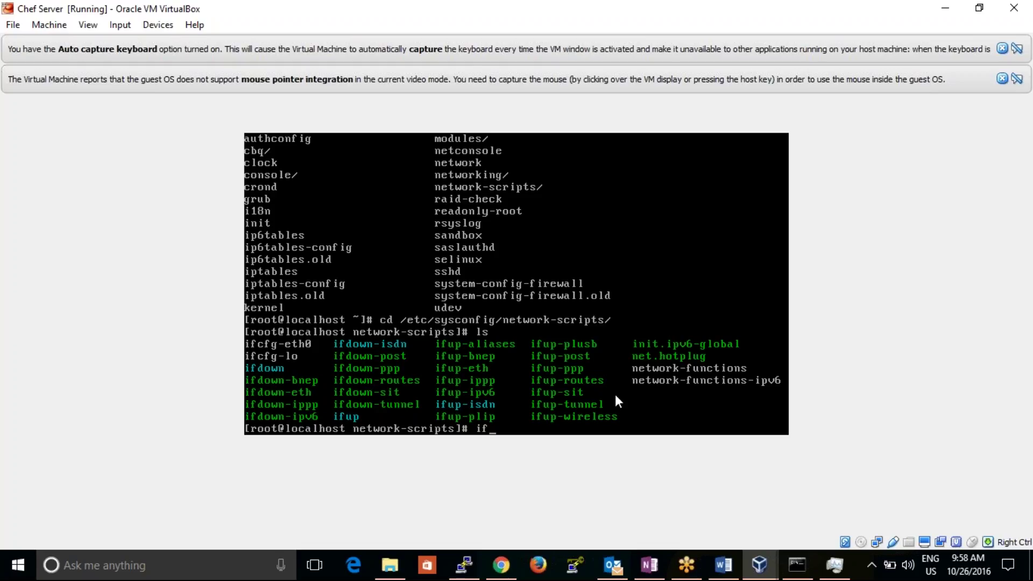
type("up eth0")
key("Return")
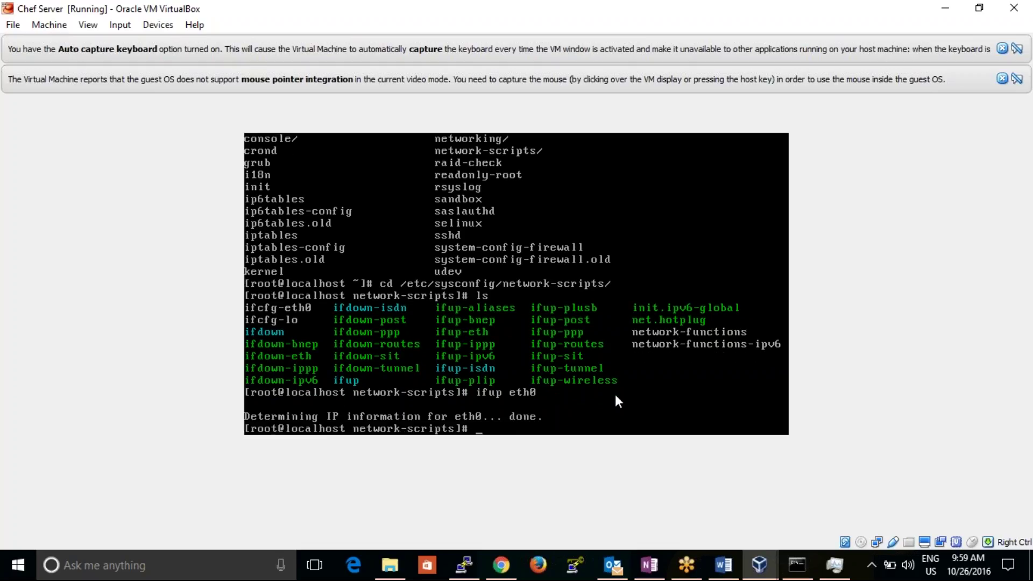
key("Up")
key("Up")
key("Up")
key("Up")
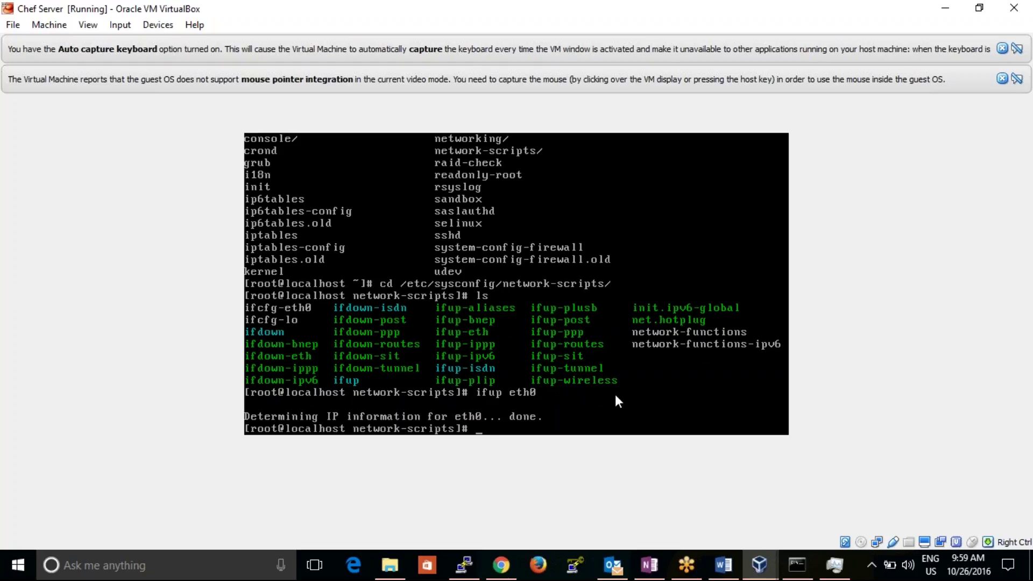